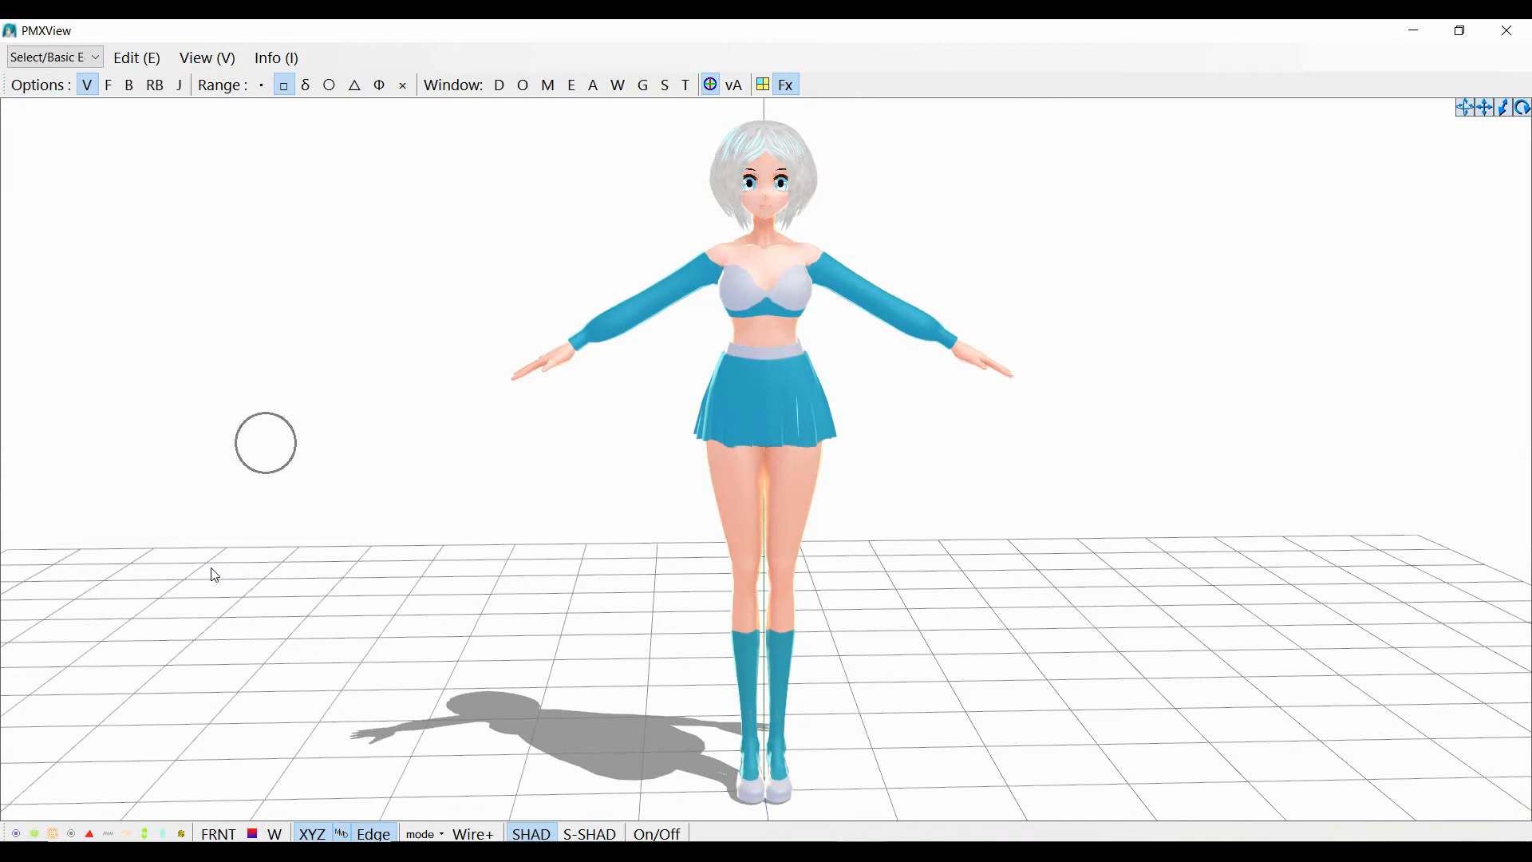
Display the model's vertices and examine the skirt and upper body from several angles
left_click(42, 834)
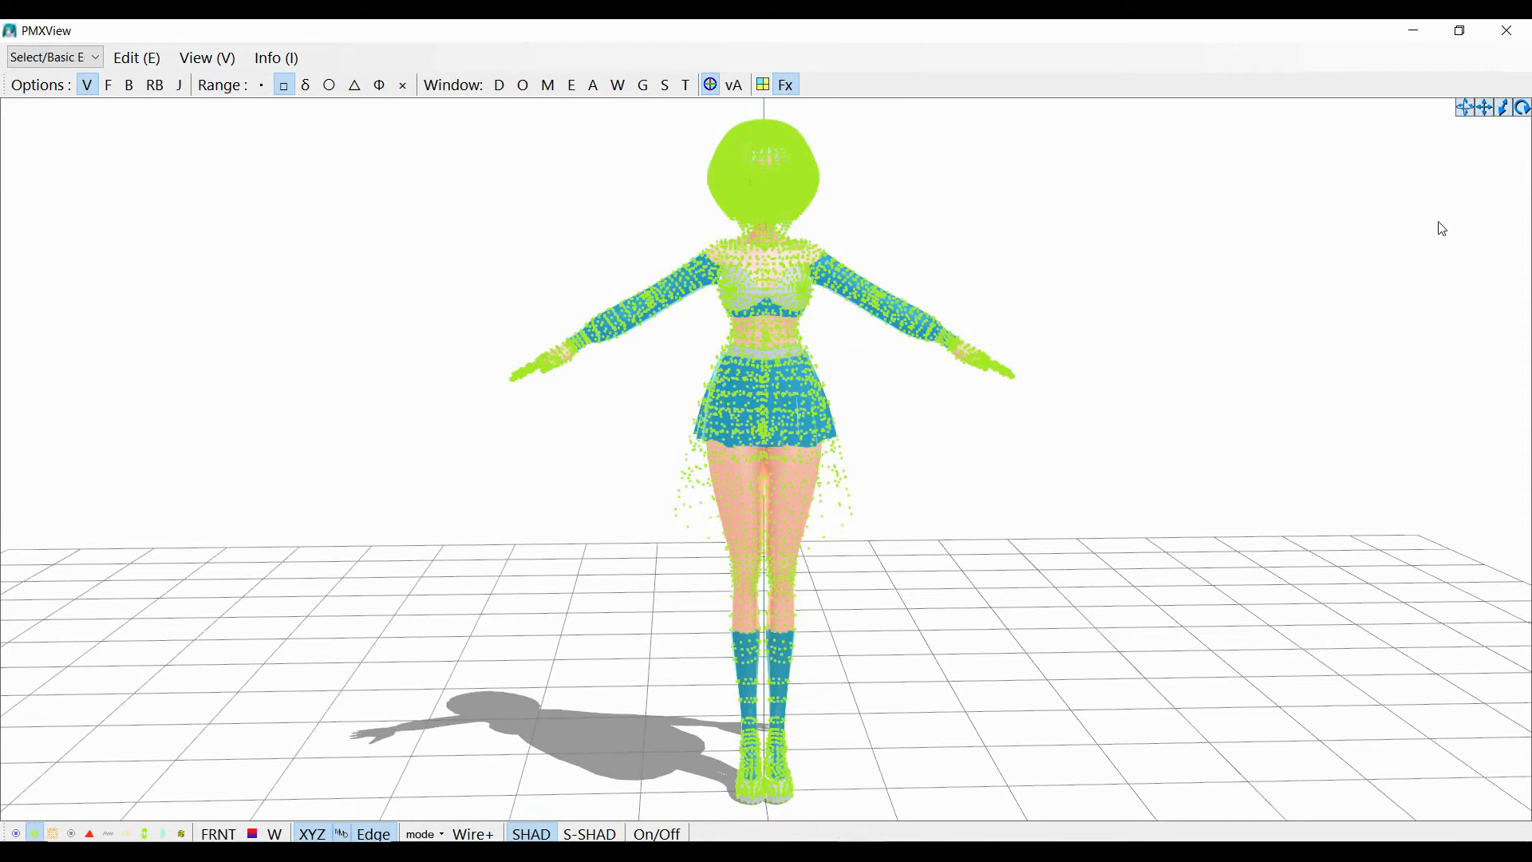
left_click_drag(1503, 107, 1503, 60)
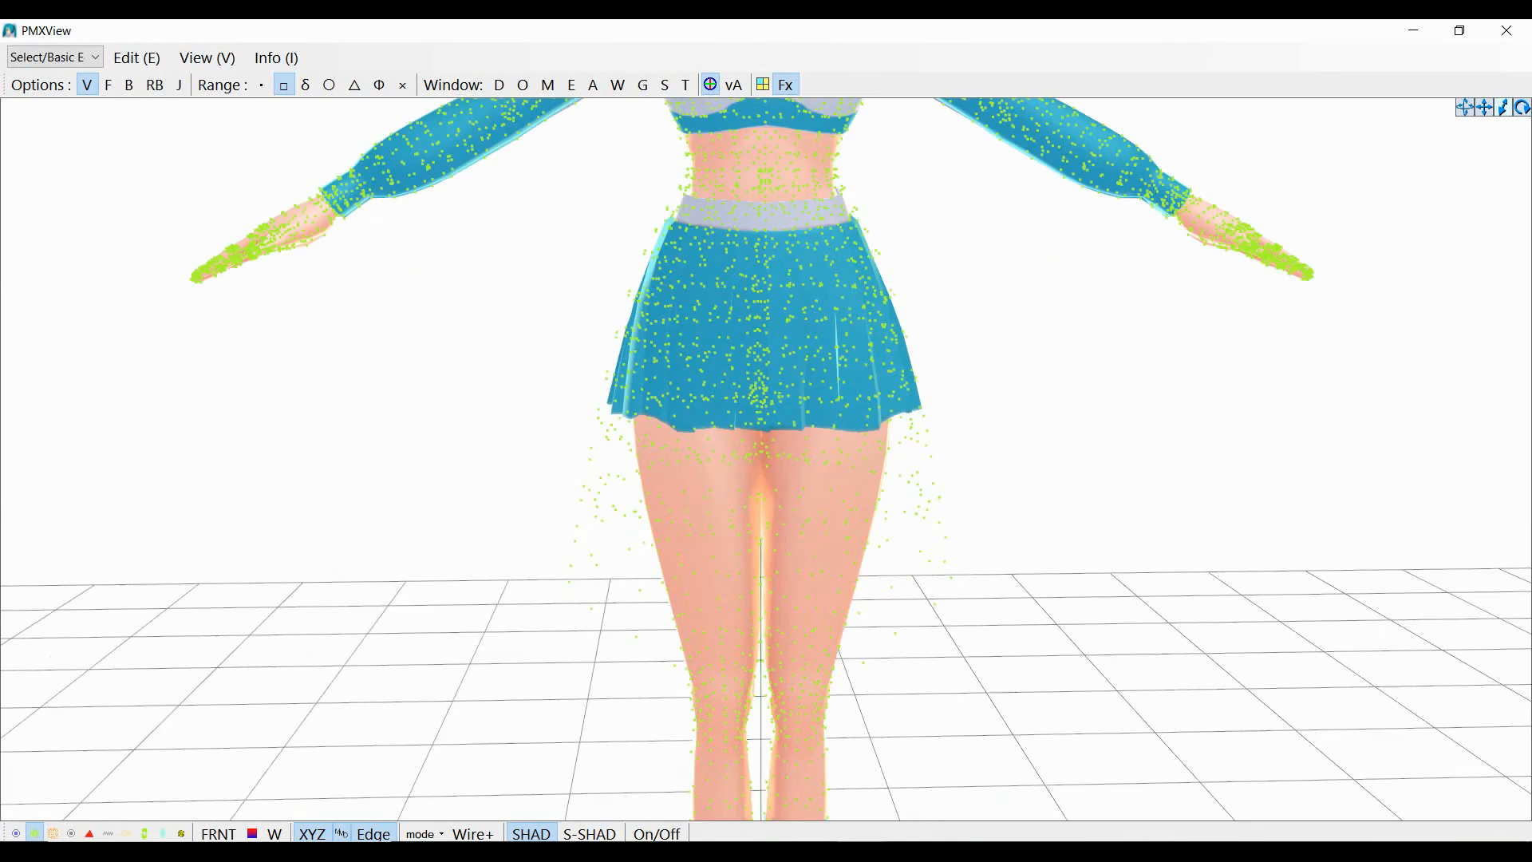
right_click_drag(1140, 277, 1024, 288)
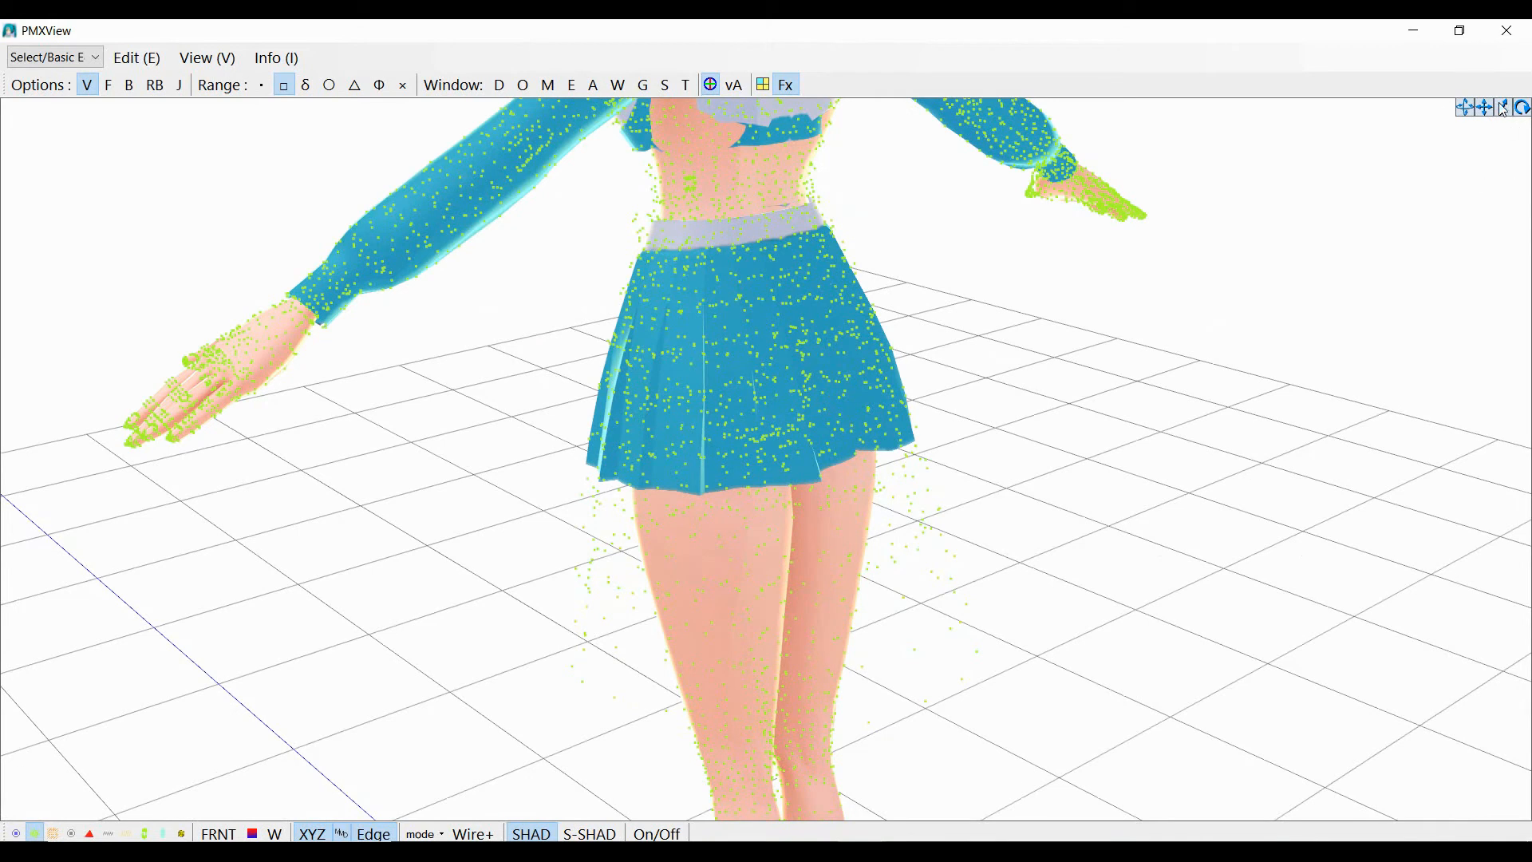
left_click_drag(1502, 109, 1502, 113)
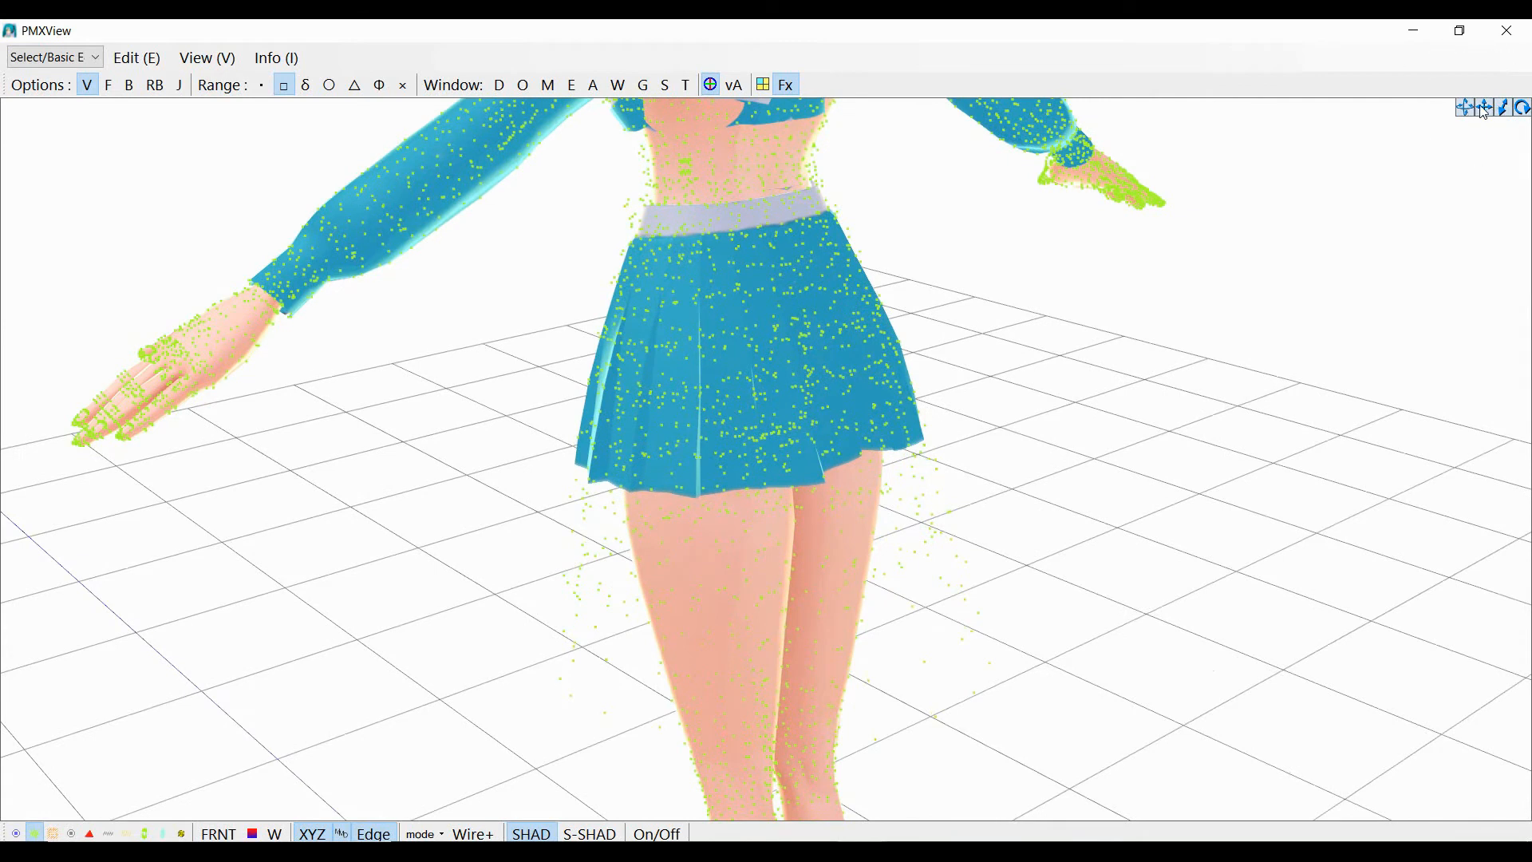
left_click_drag(1484, 107, 1457, 481)
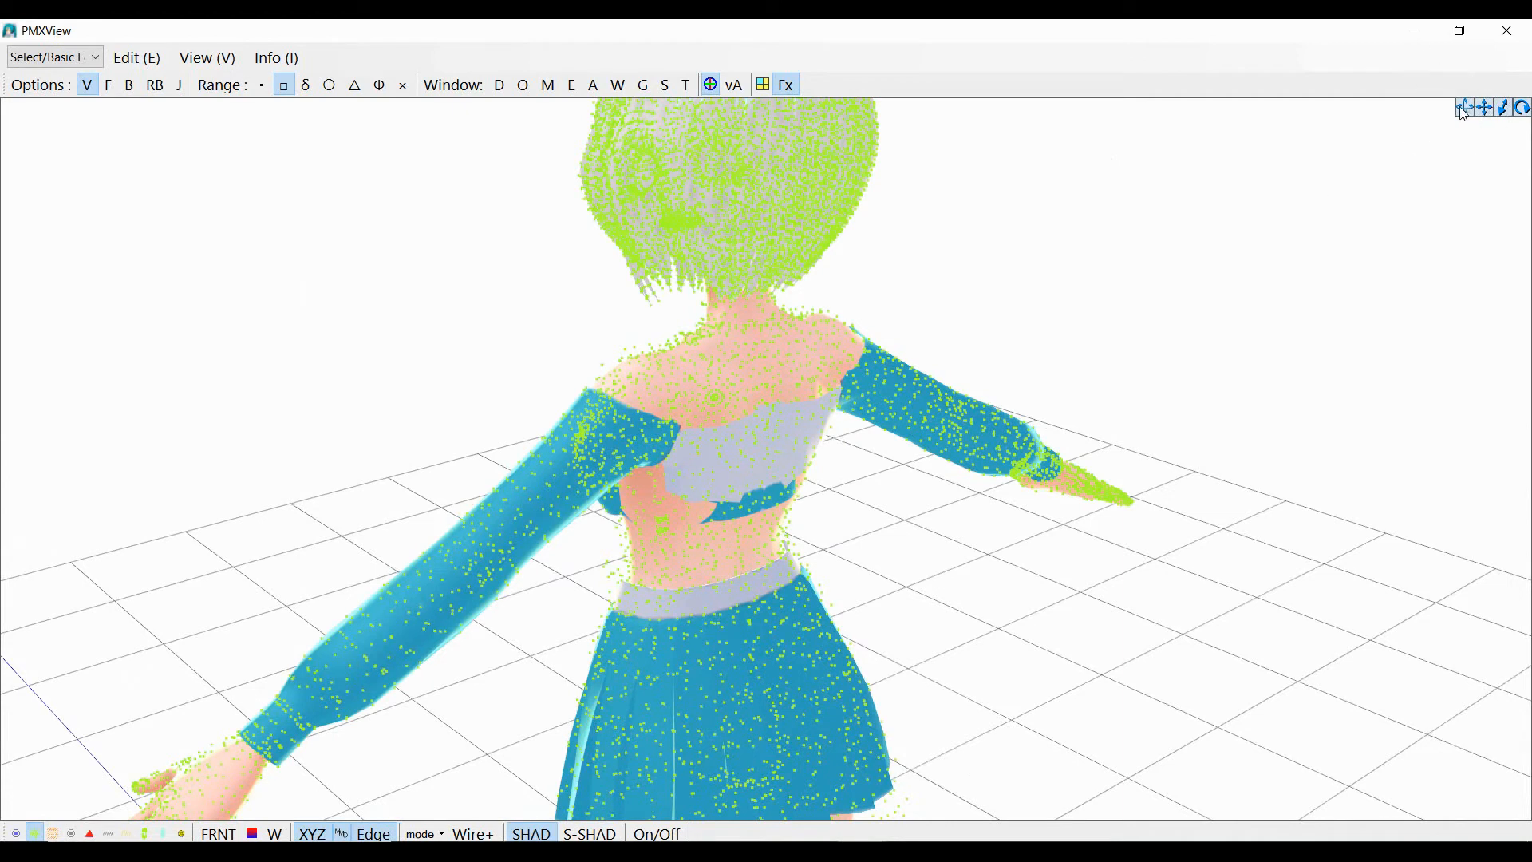
right_click_drag(1178, 250, 1293, 248)
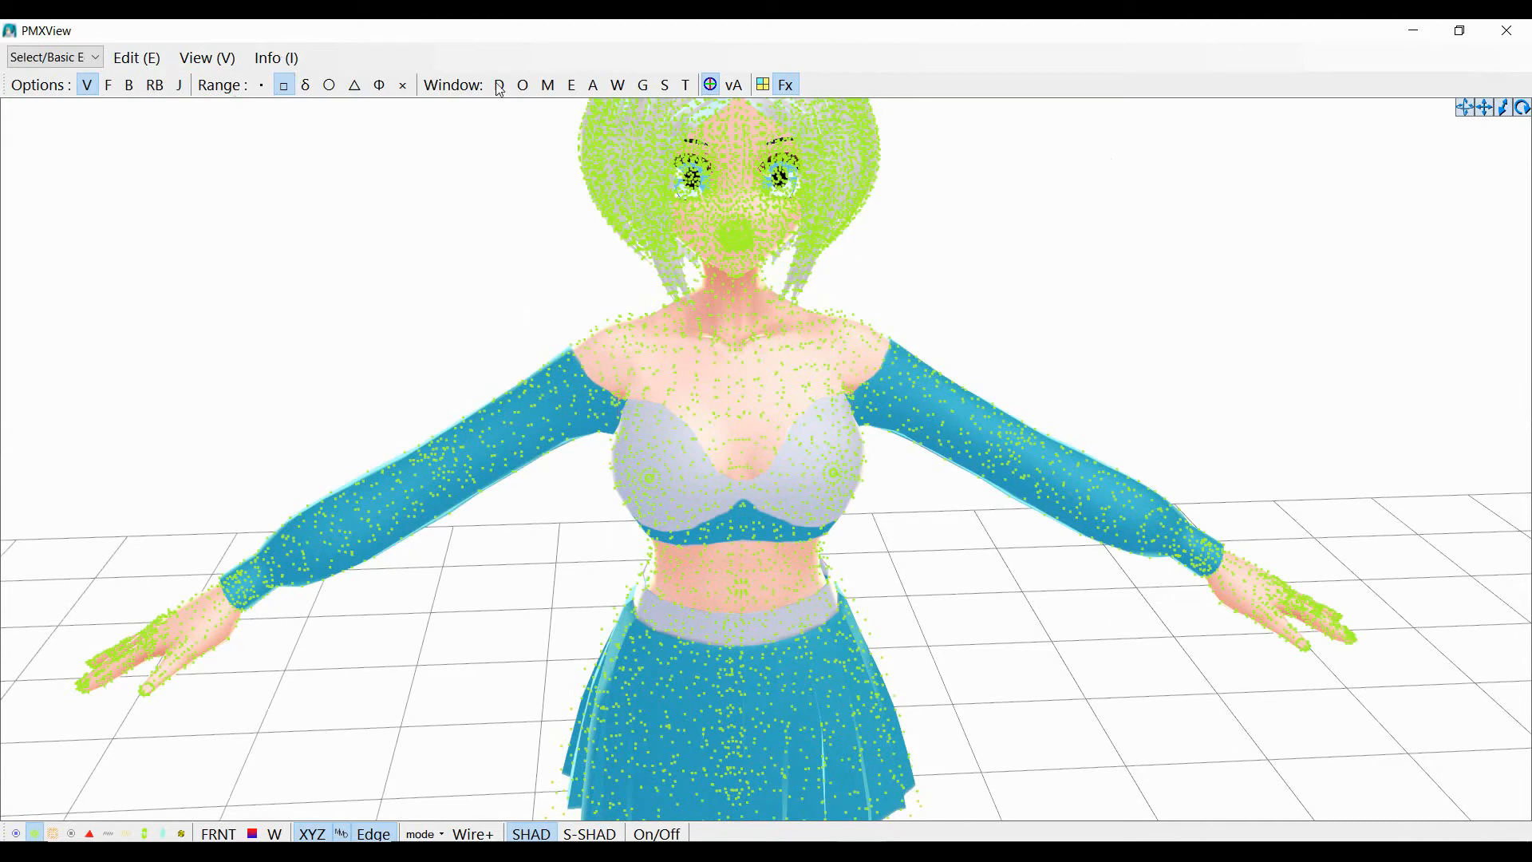
Open the Refine/Masking window and uncheck all materials to hide the whole model
left_click(549, 90)
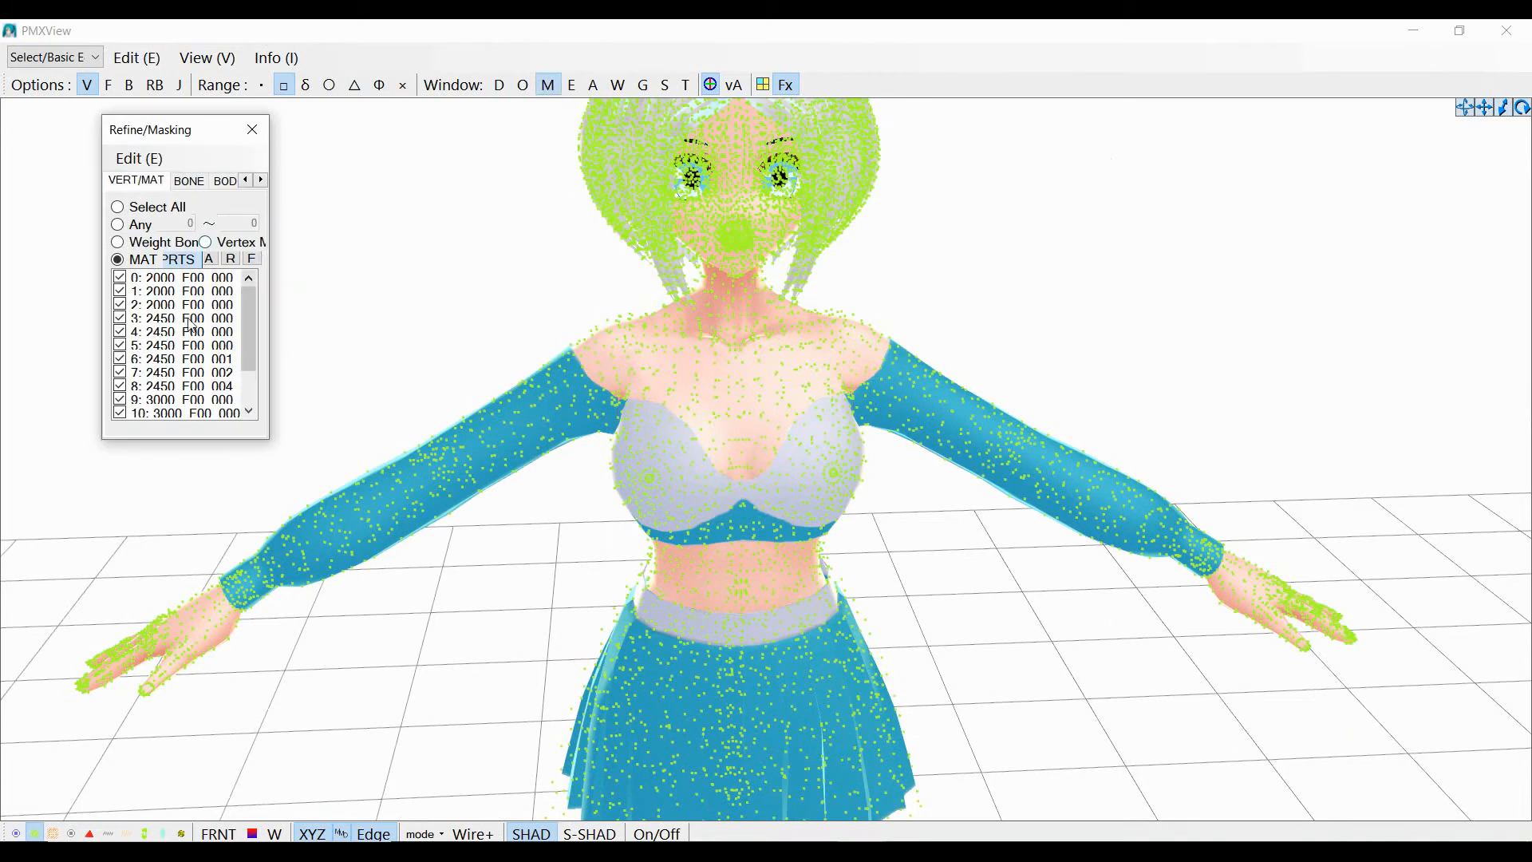
right_click(119, 278)
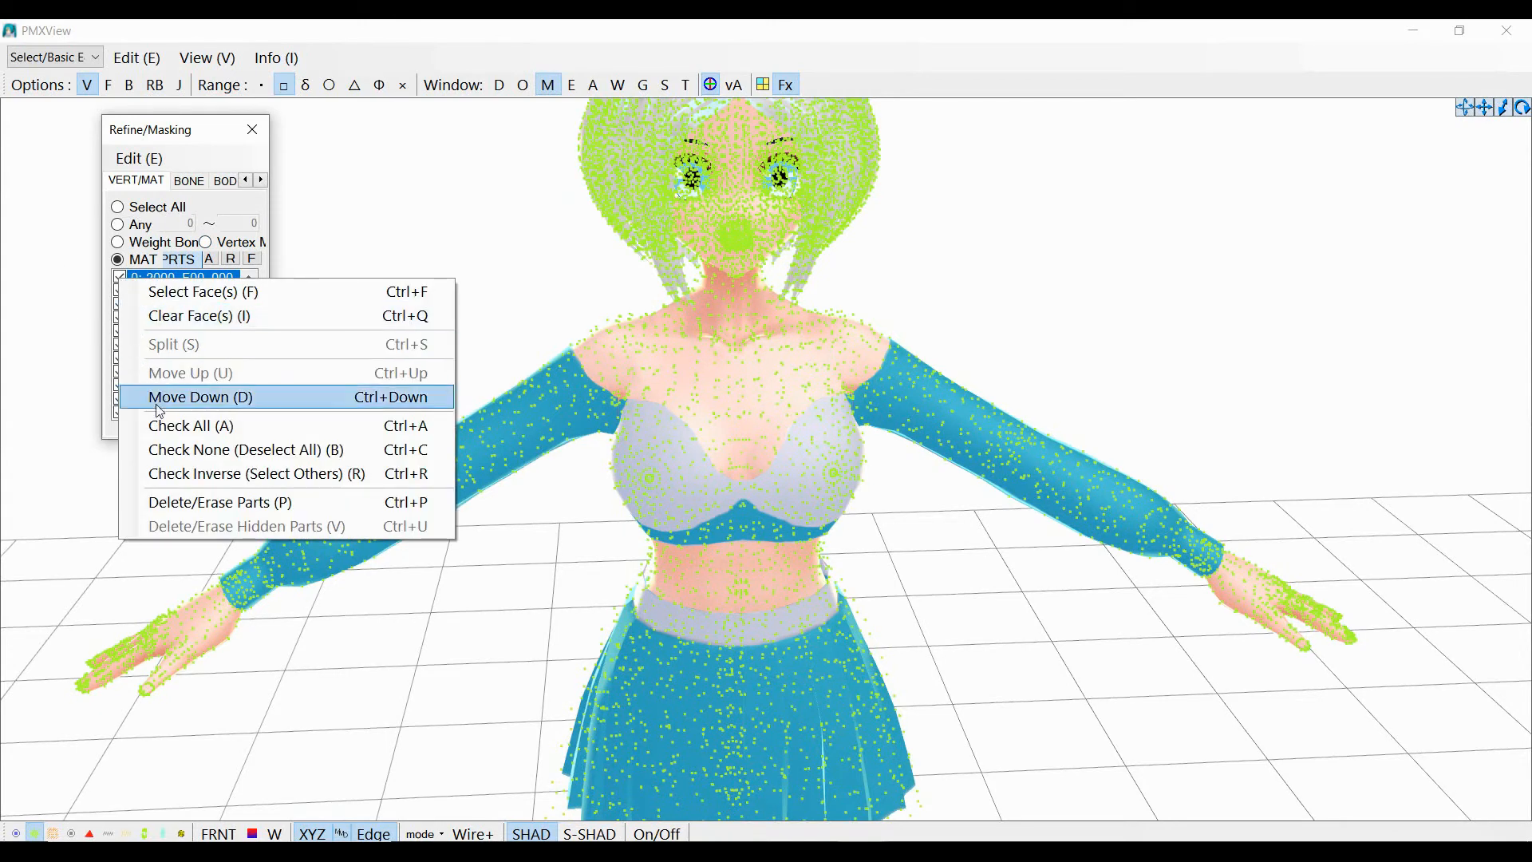
left_click(192, 452)
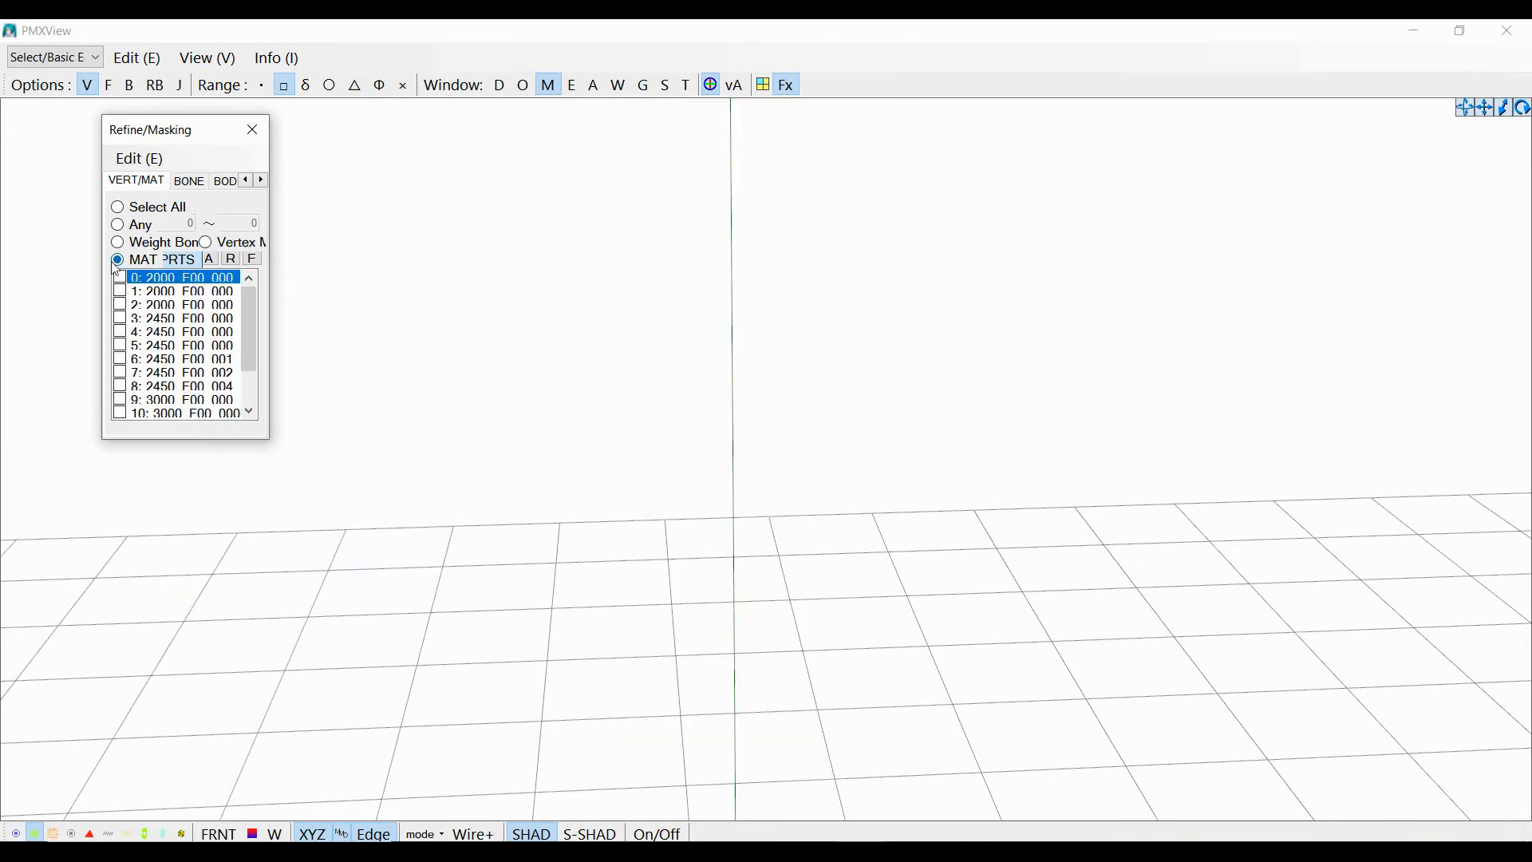
Preview materials 0 through 6 in turn to identify their parts, hiding each one again
left_click(121, 292)
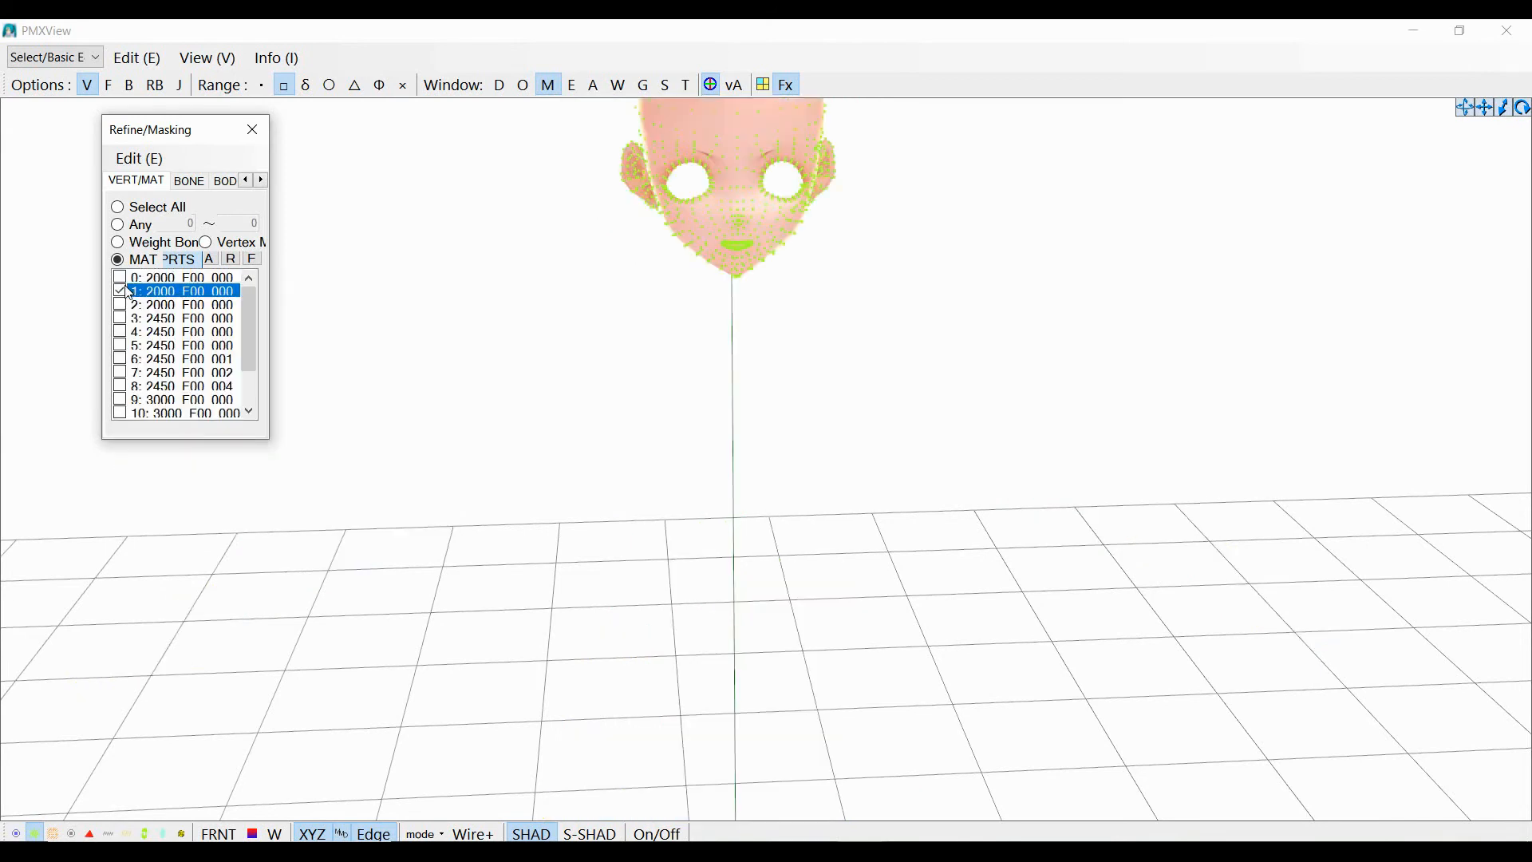
left_click(119, 278)
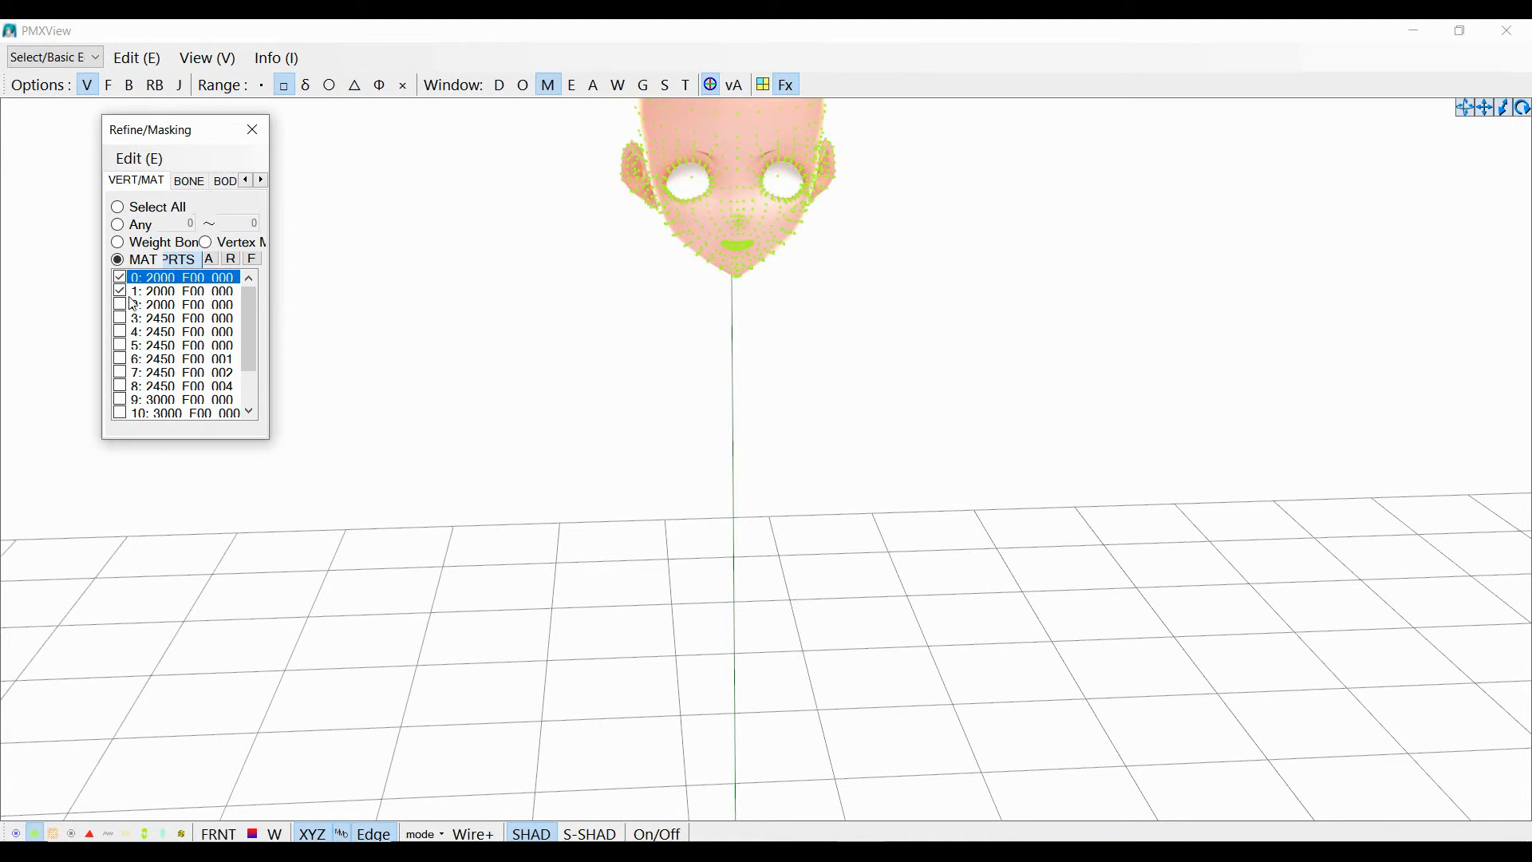
left_click(122, 292)
left_click(120, 278)
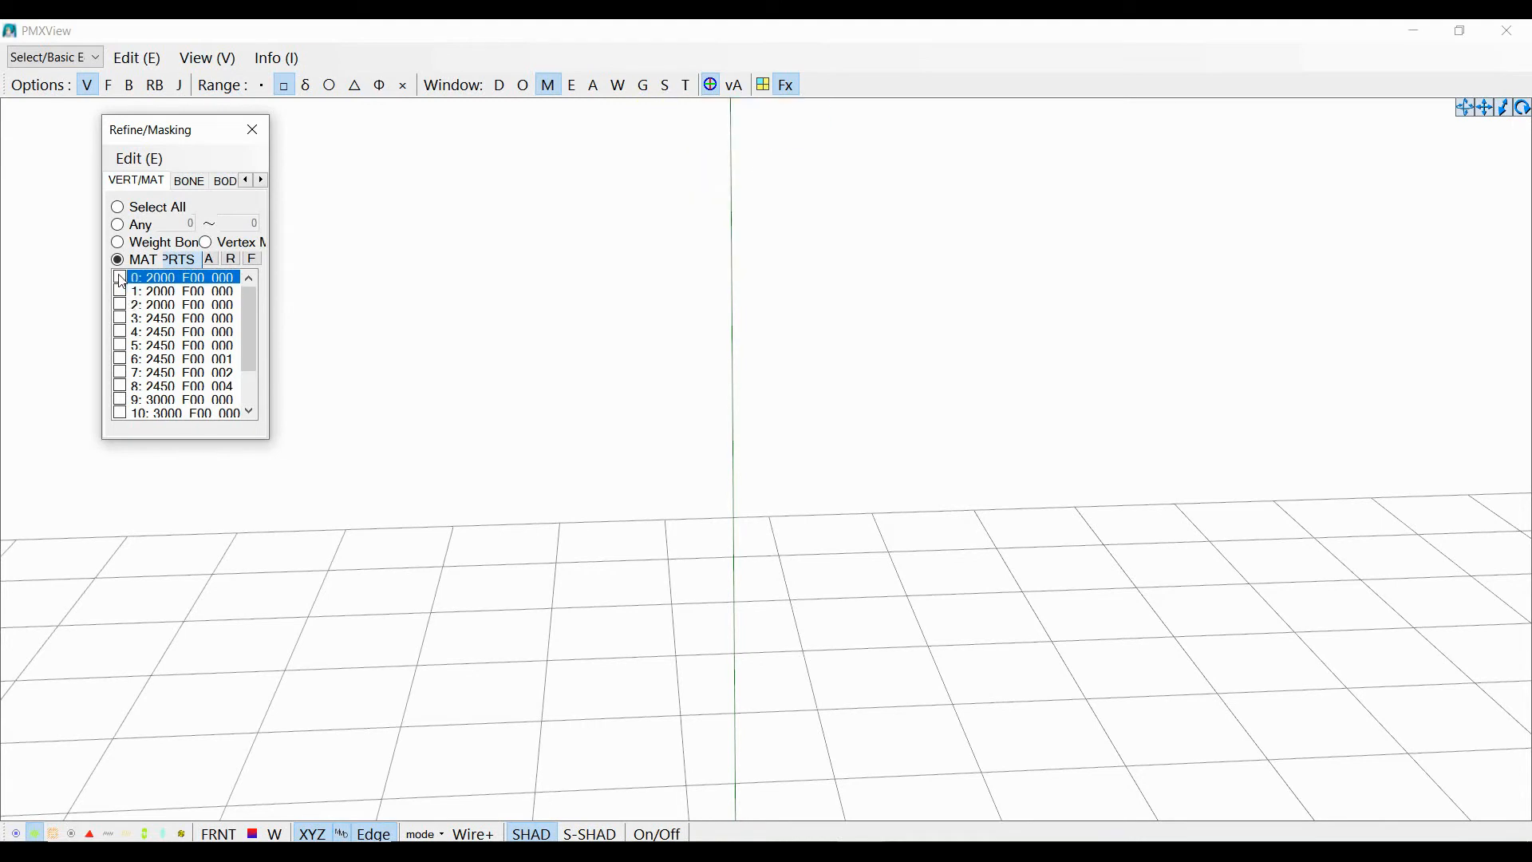
left_click(120, 306)
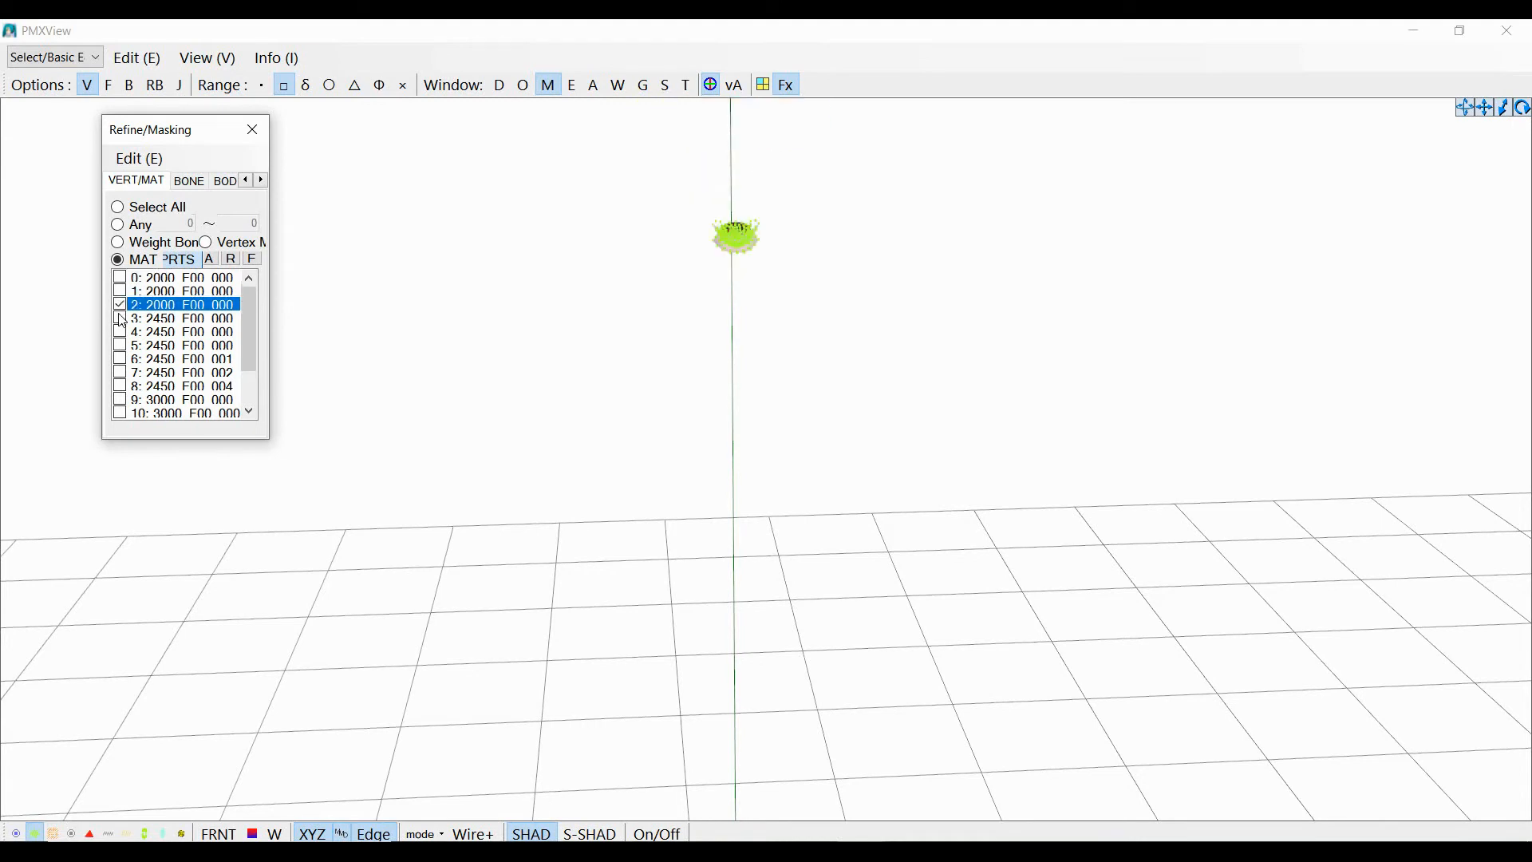
left_click(120, 319)
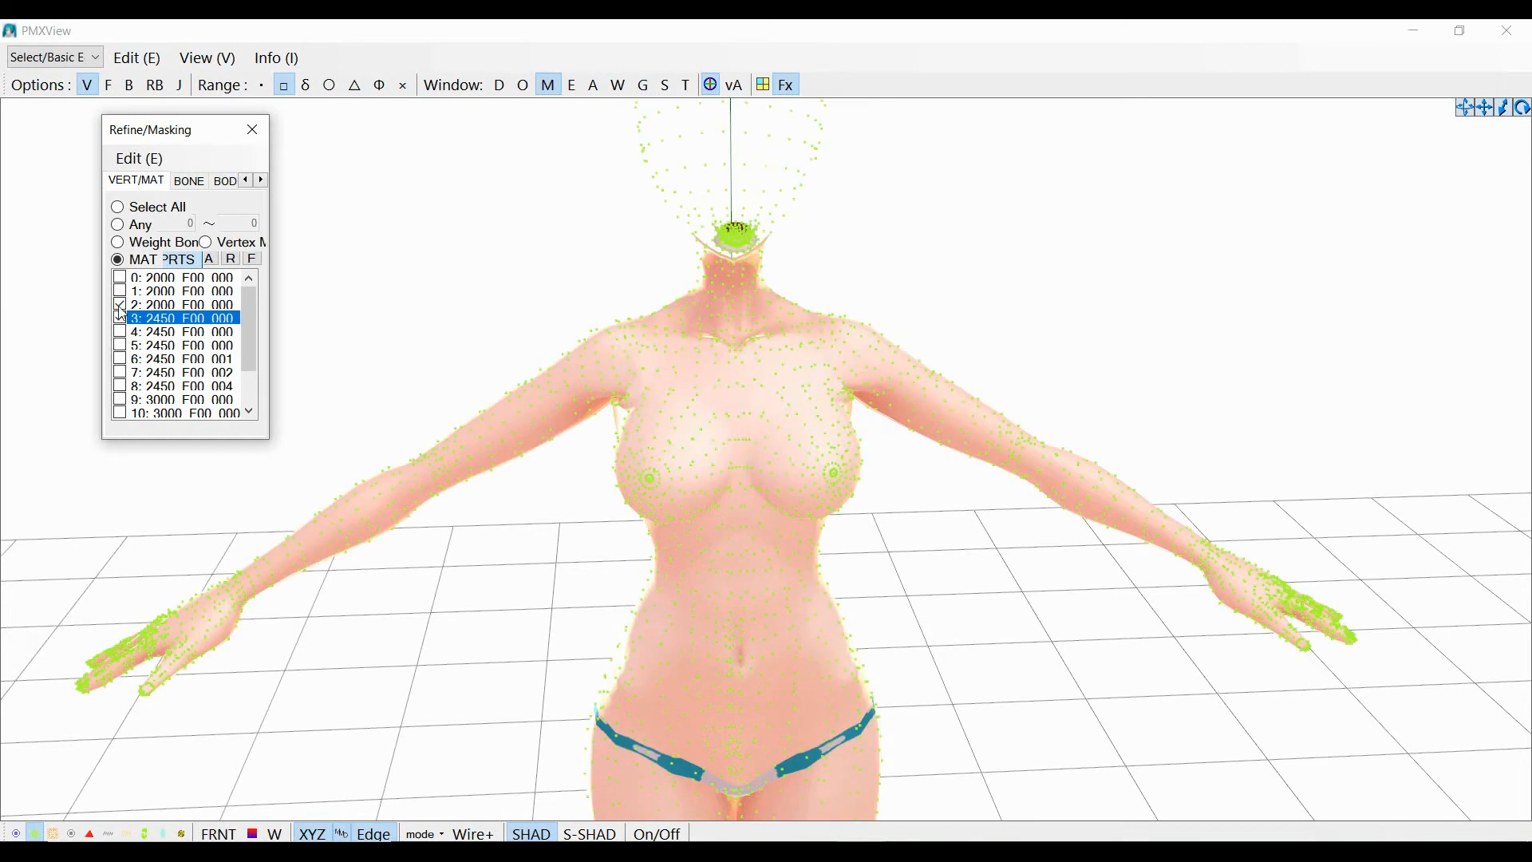
left_click(120, 307)
left_click(121, 319)
left_click(120, 332)
left_click(120, 333)
left_click(121, 347)
left_click(121, 347)
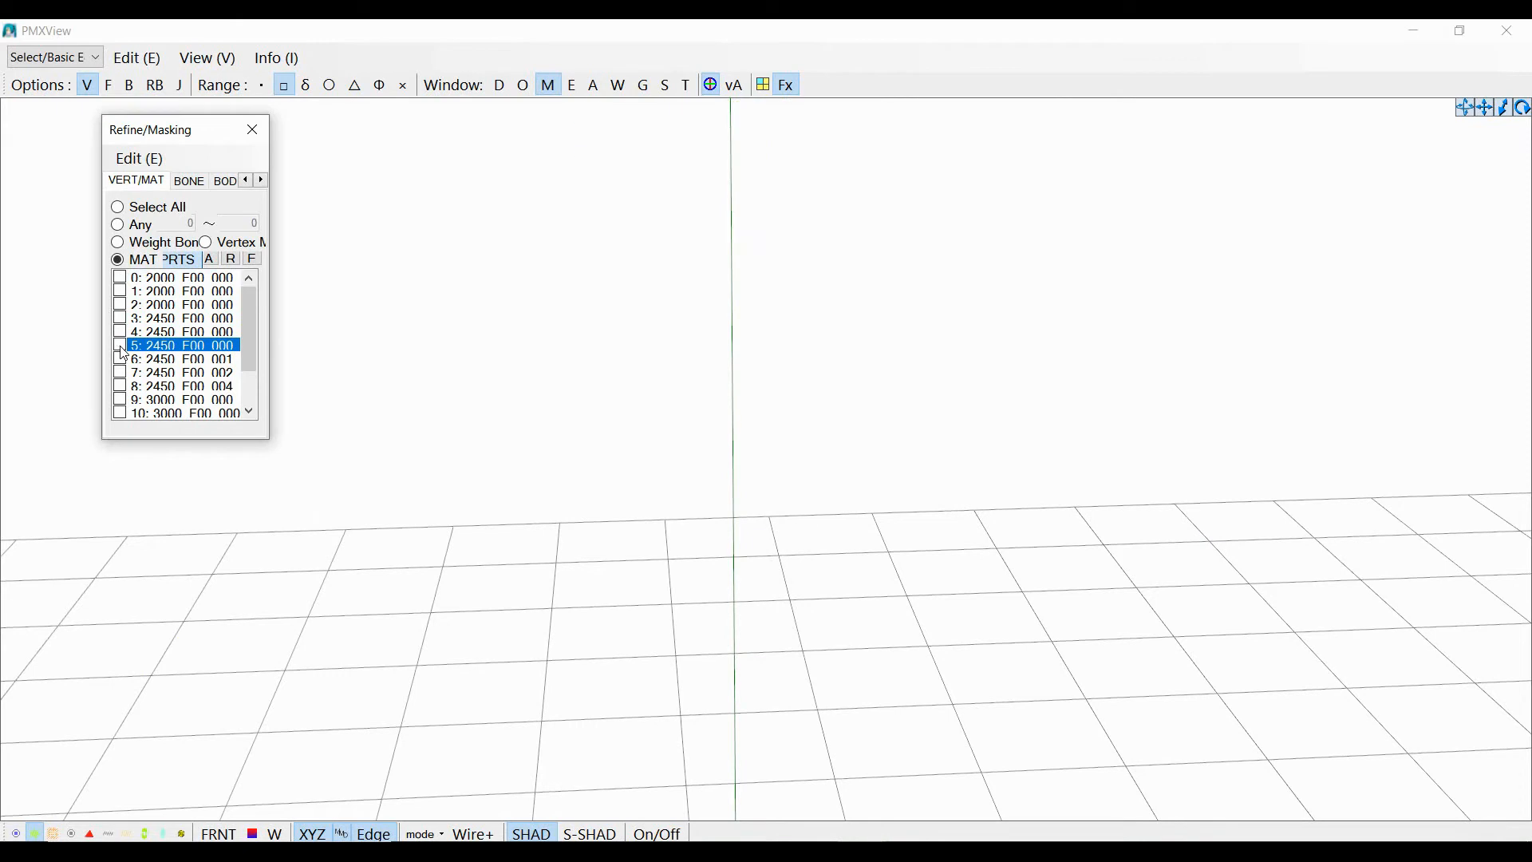
left_click(121, 360)
left_click(121, 360)
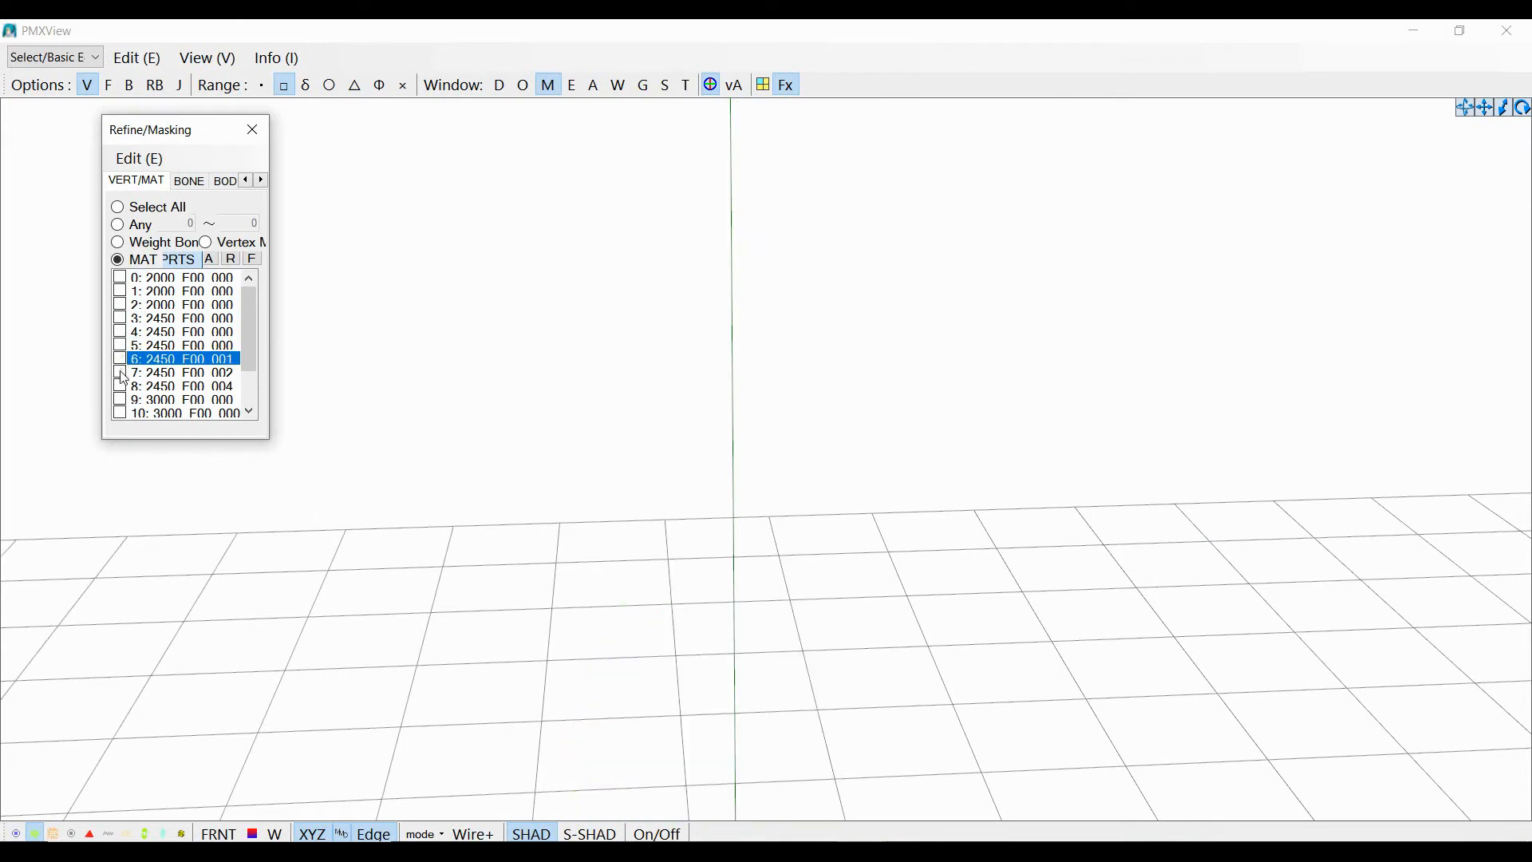
Show only material 7, the top with sleeves, and examine its back up close
left_click(120, 374)
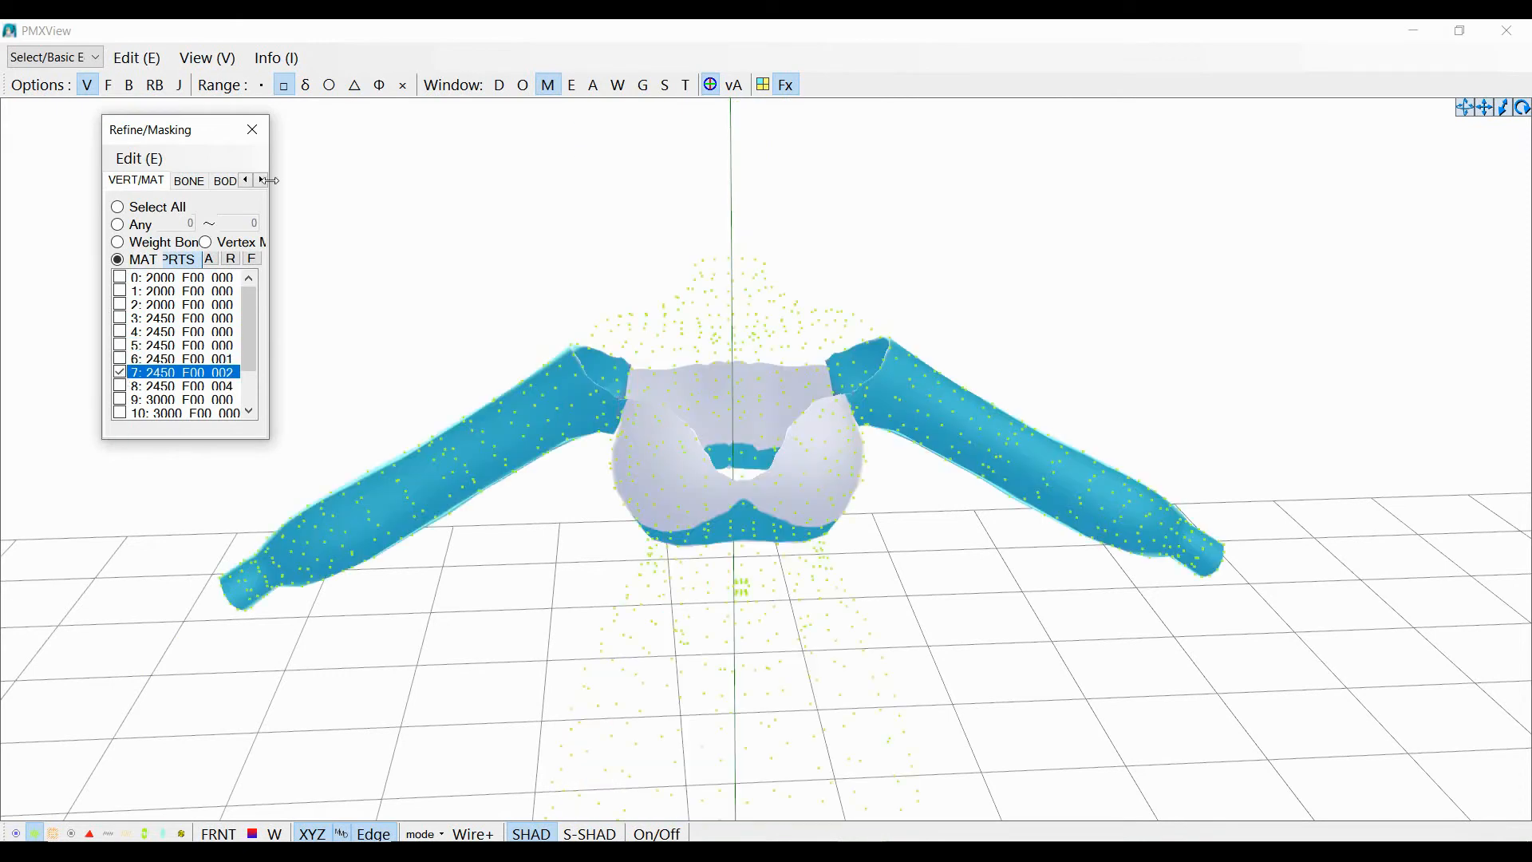
right_click_drag(377, 292, 512, 288)
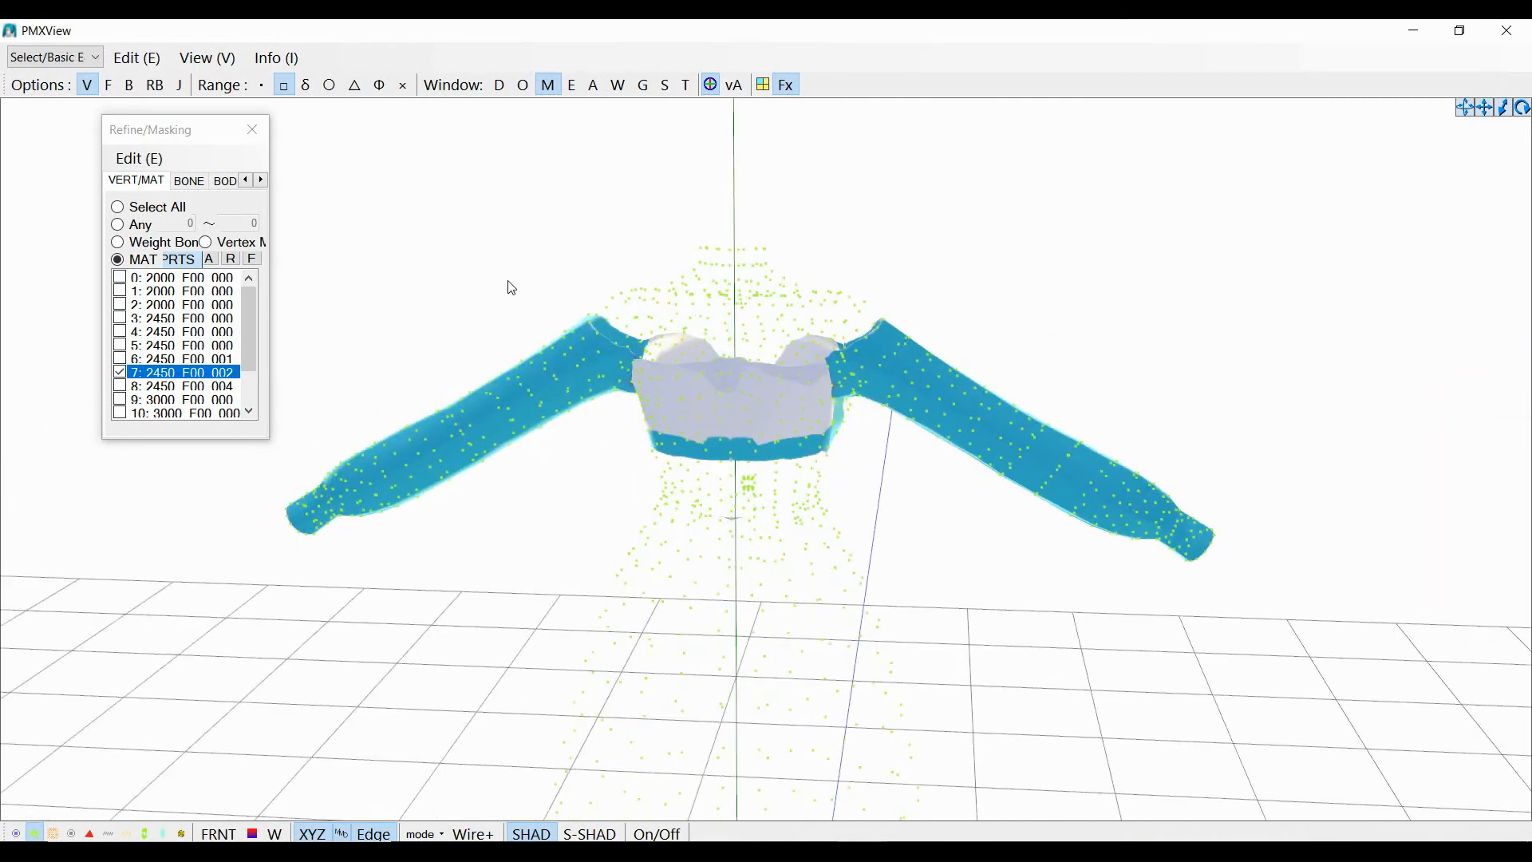
left_click(1383, 151)
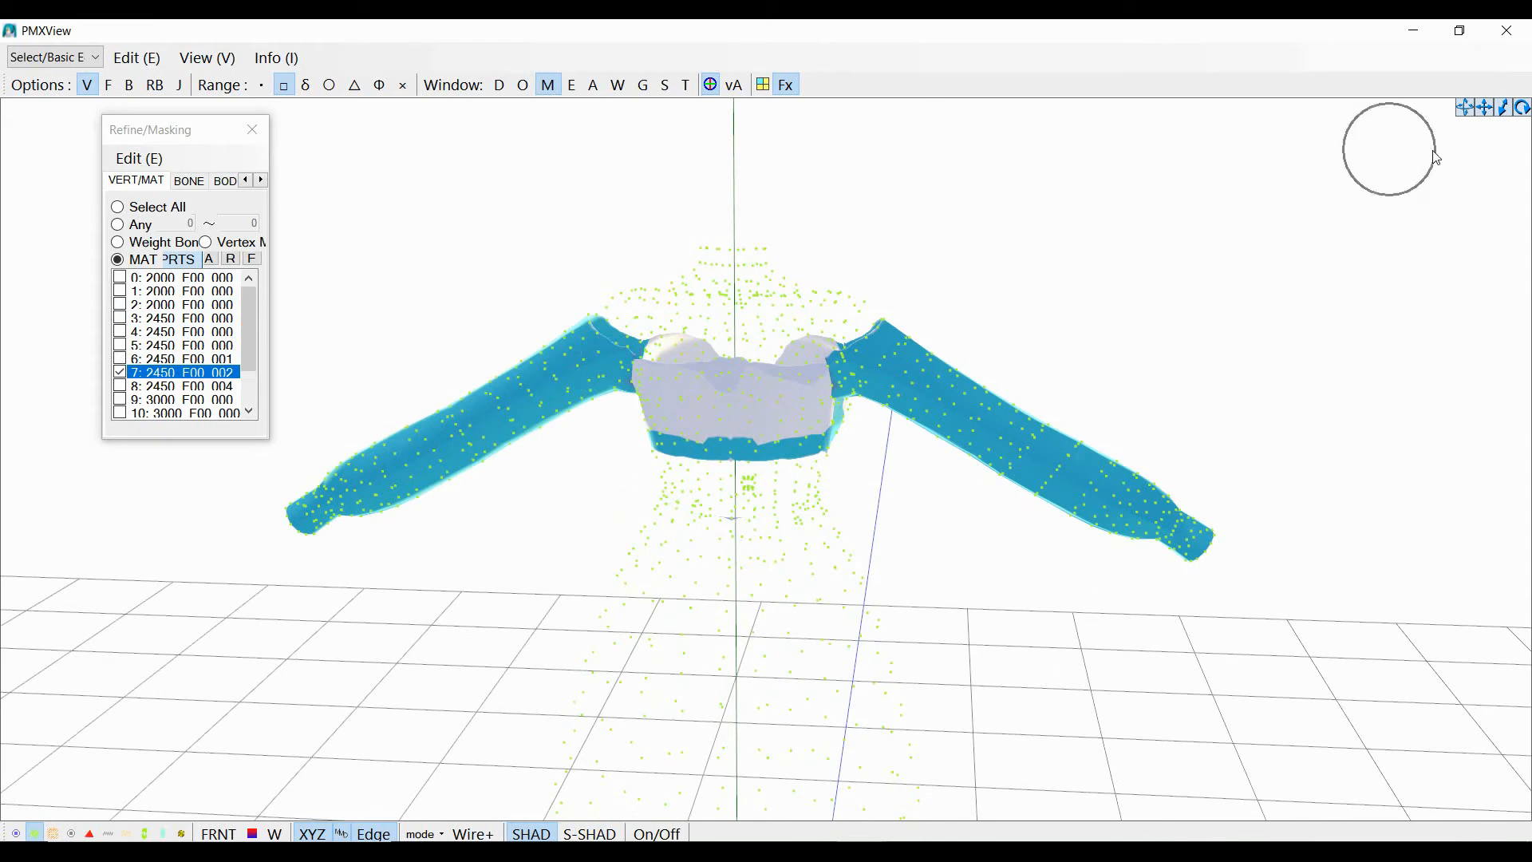
left_click(1501, 109)
left_click_drag(1502, 108, 1412, 145)
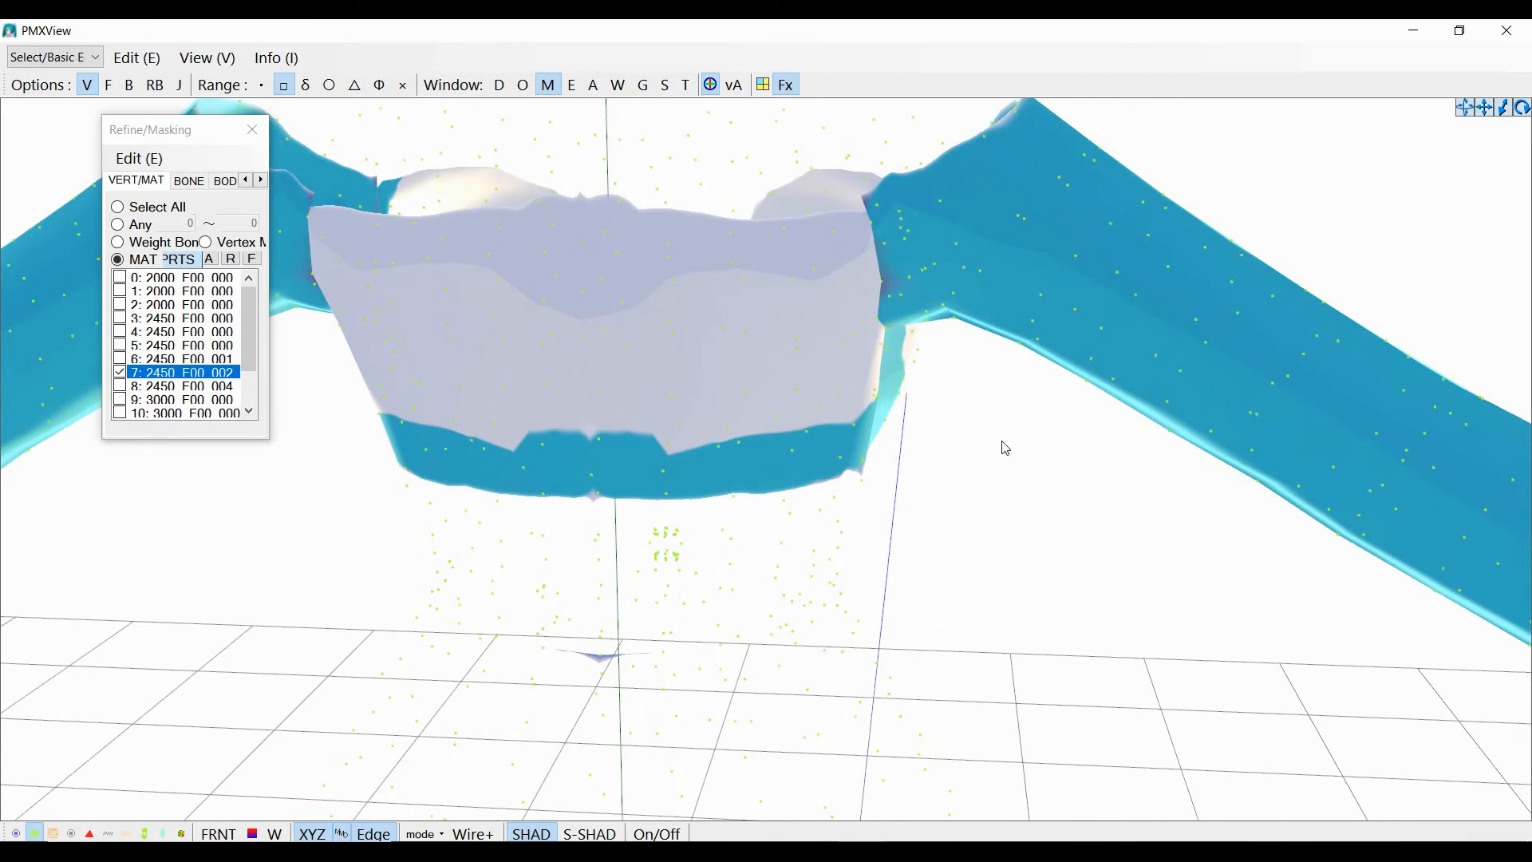
right_click_drag(1005, 448, 1004, 455)
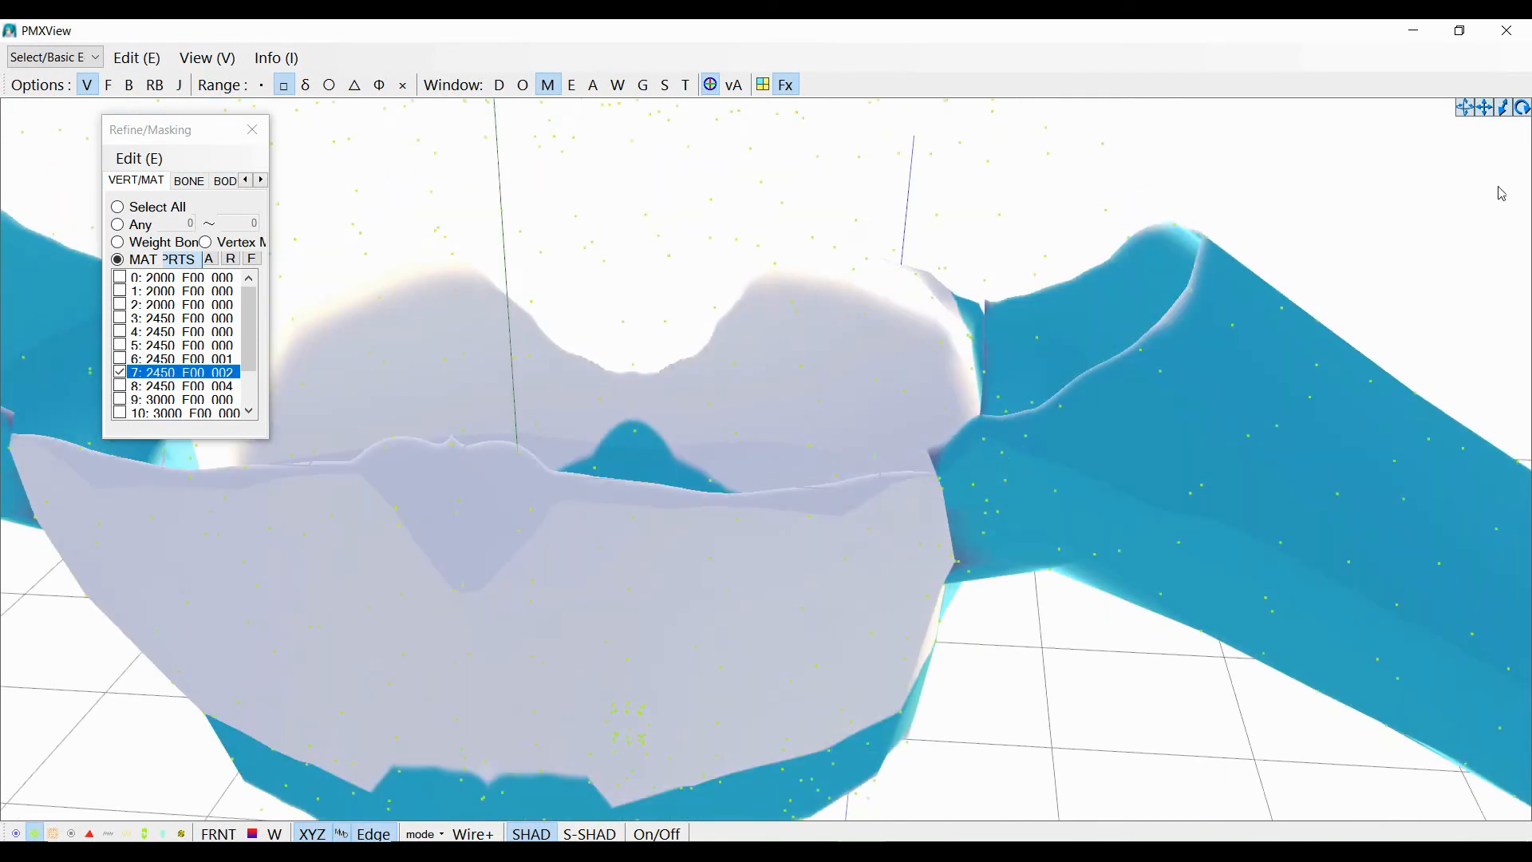
left_click_drag(1501, 111, 1501, 189)
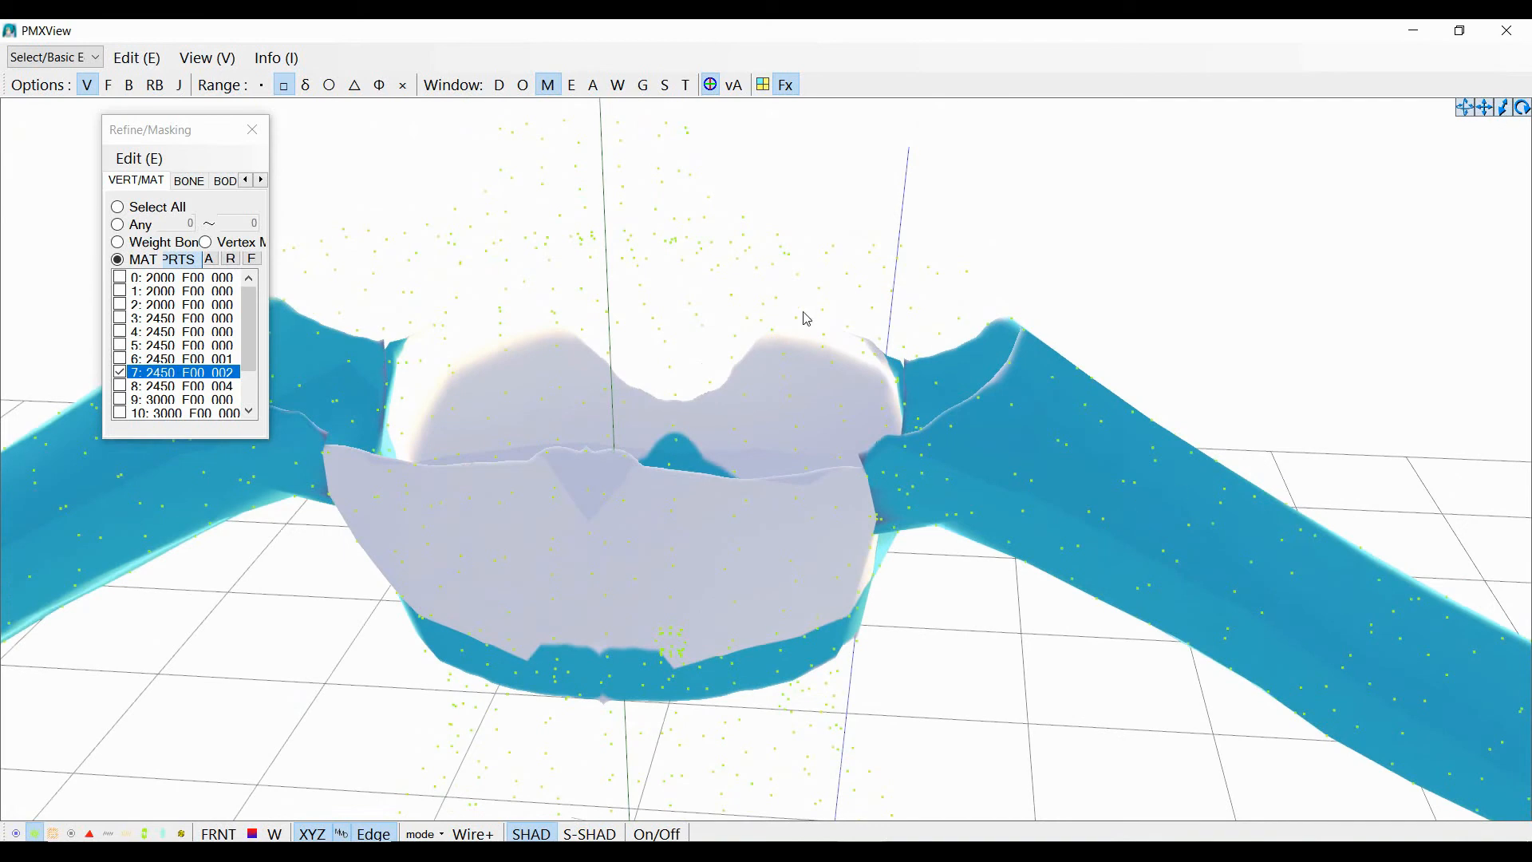
Choose the box range for selecting vertices
key("ctrl")
key("ctrl")
key("ctrl")
key("ctrl")
key("ctrl")
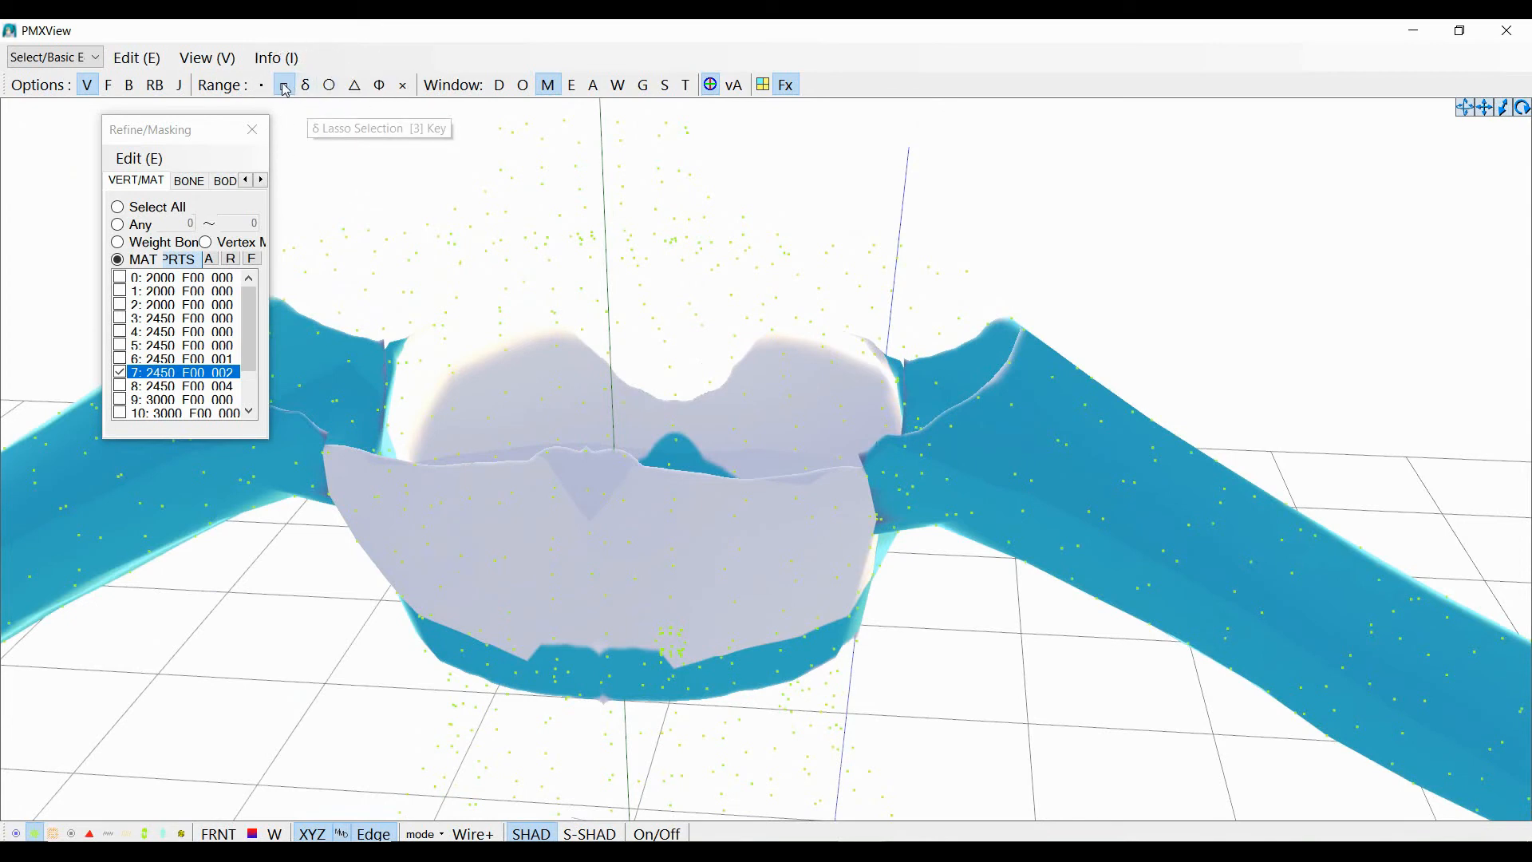
key("ctrl")
left_click(285, 86)
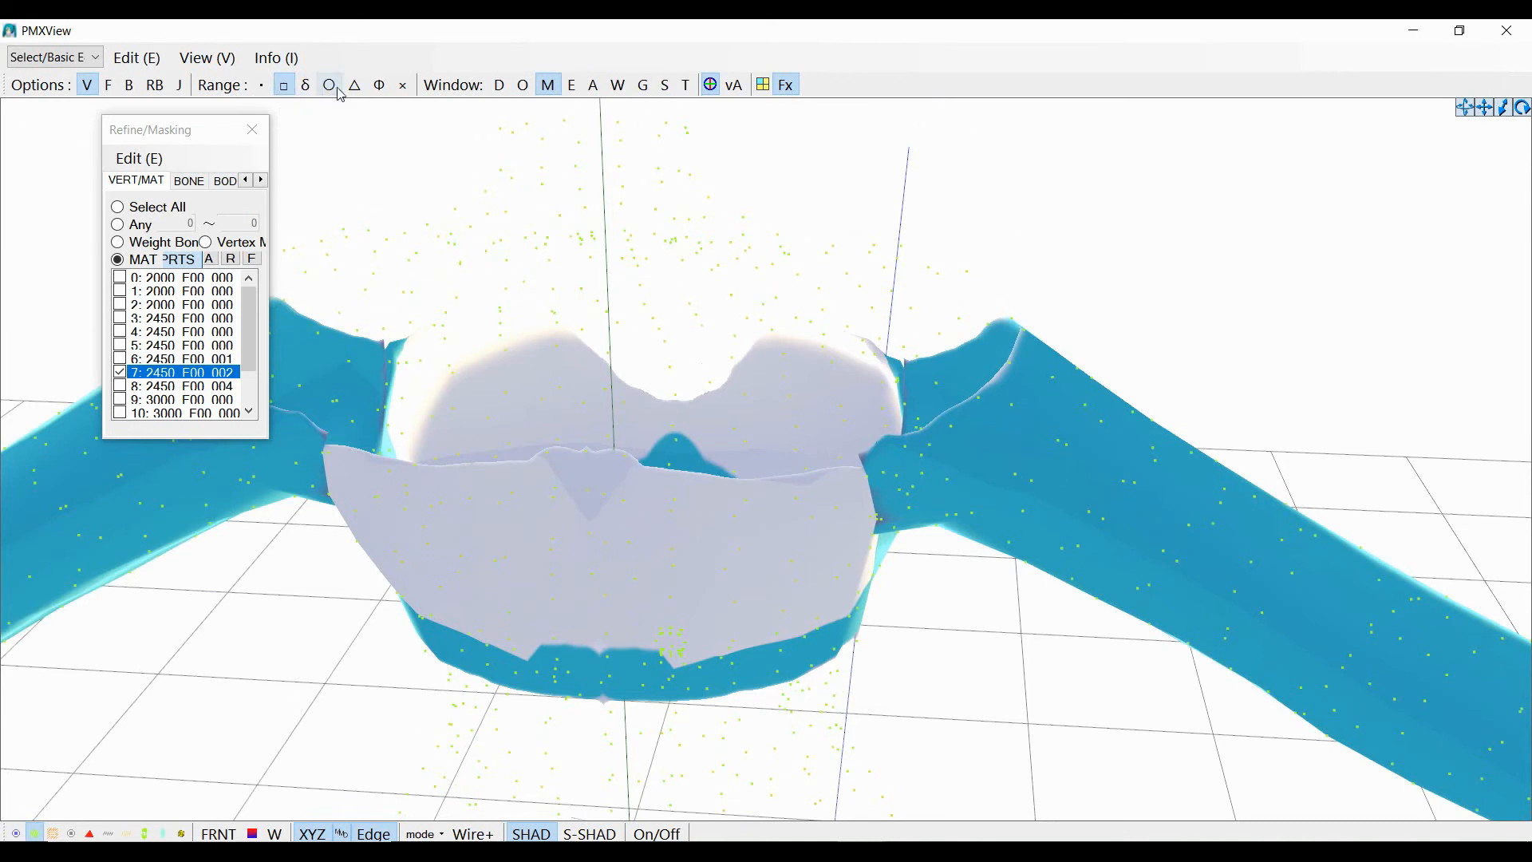
Box-select vertices near the inner edge of the top's shoulder opening and clear the selection
right_click_drag(686, 492, 796, 499)
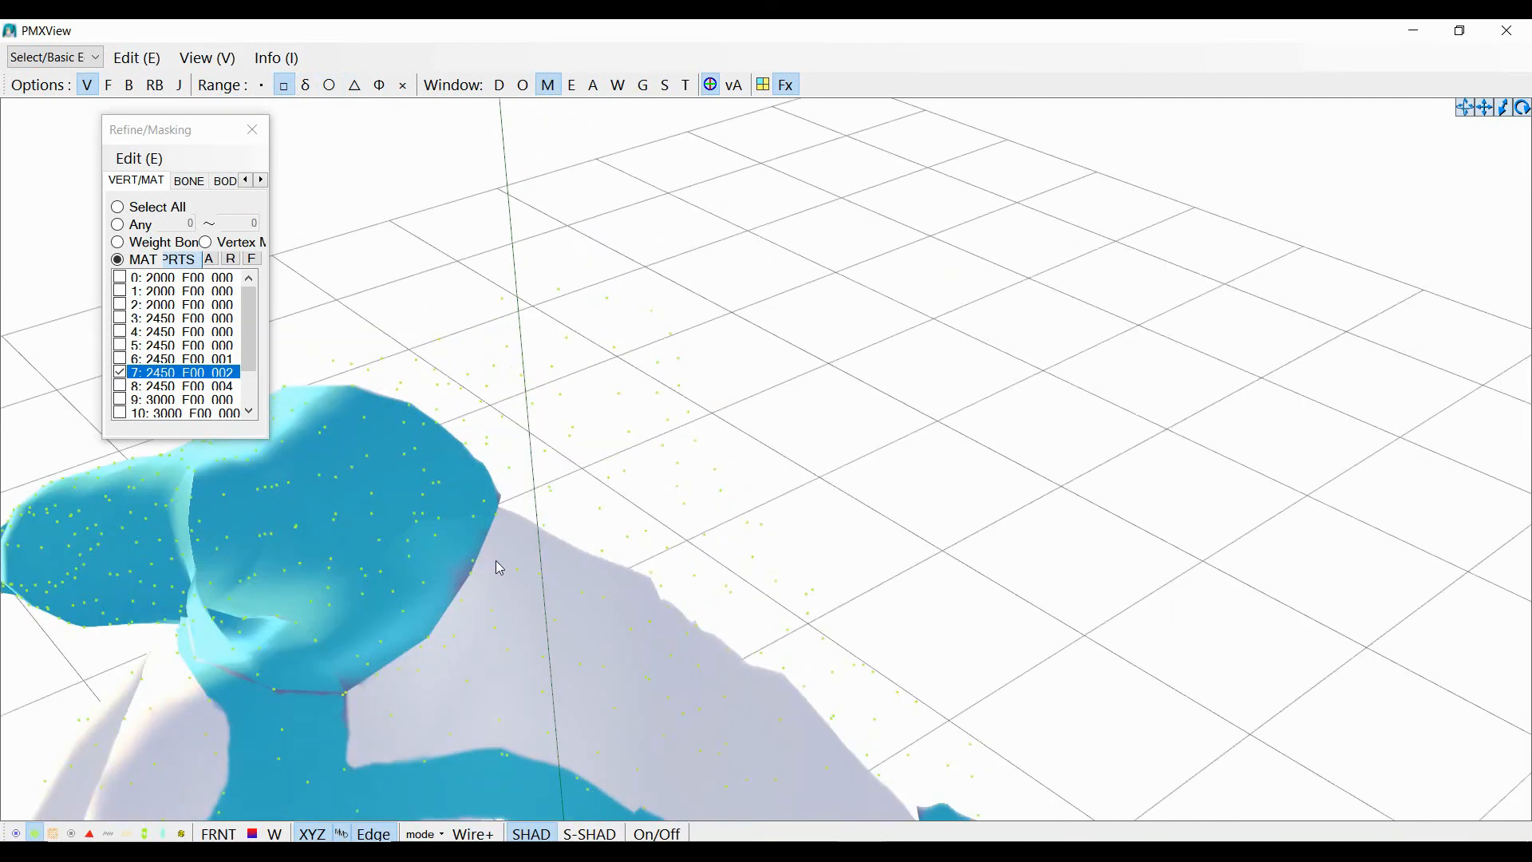
left_click_drag(497, 562, 560, 600)
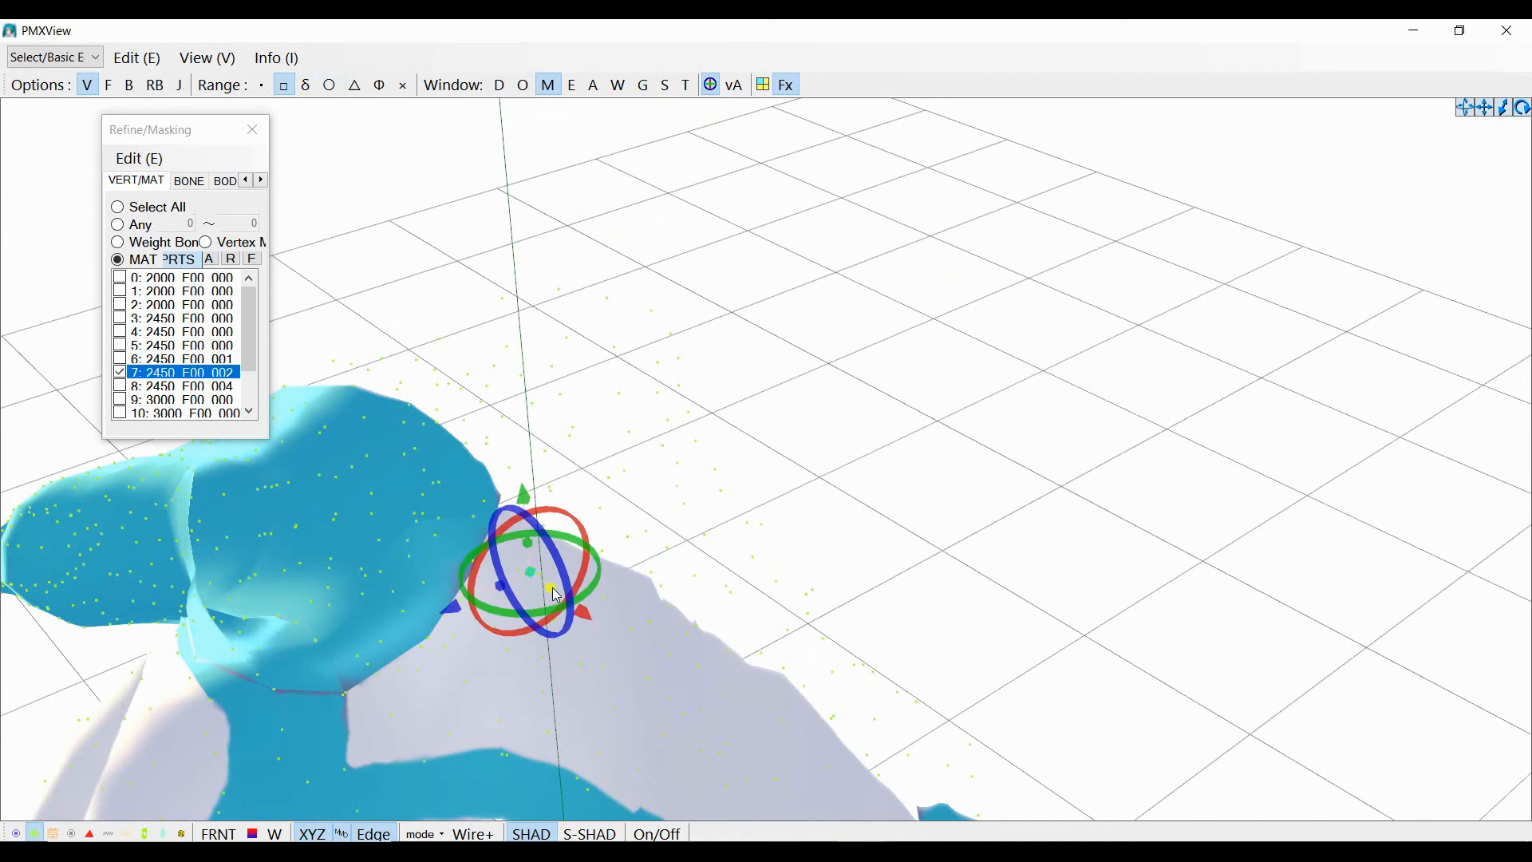
right_click_drag(875, 611, 788, 603)
key("ctrl")
key("ctrl")
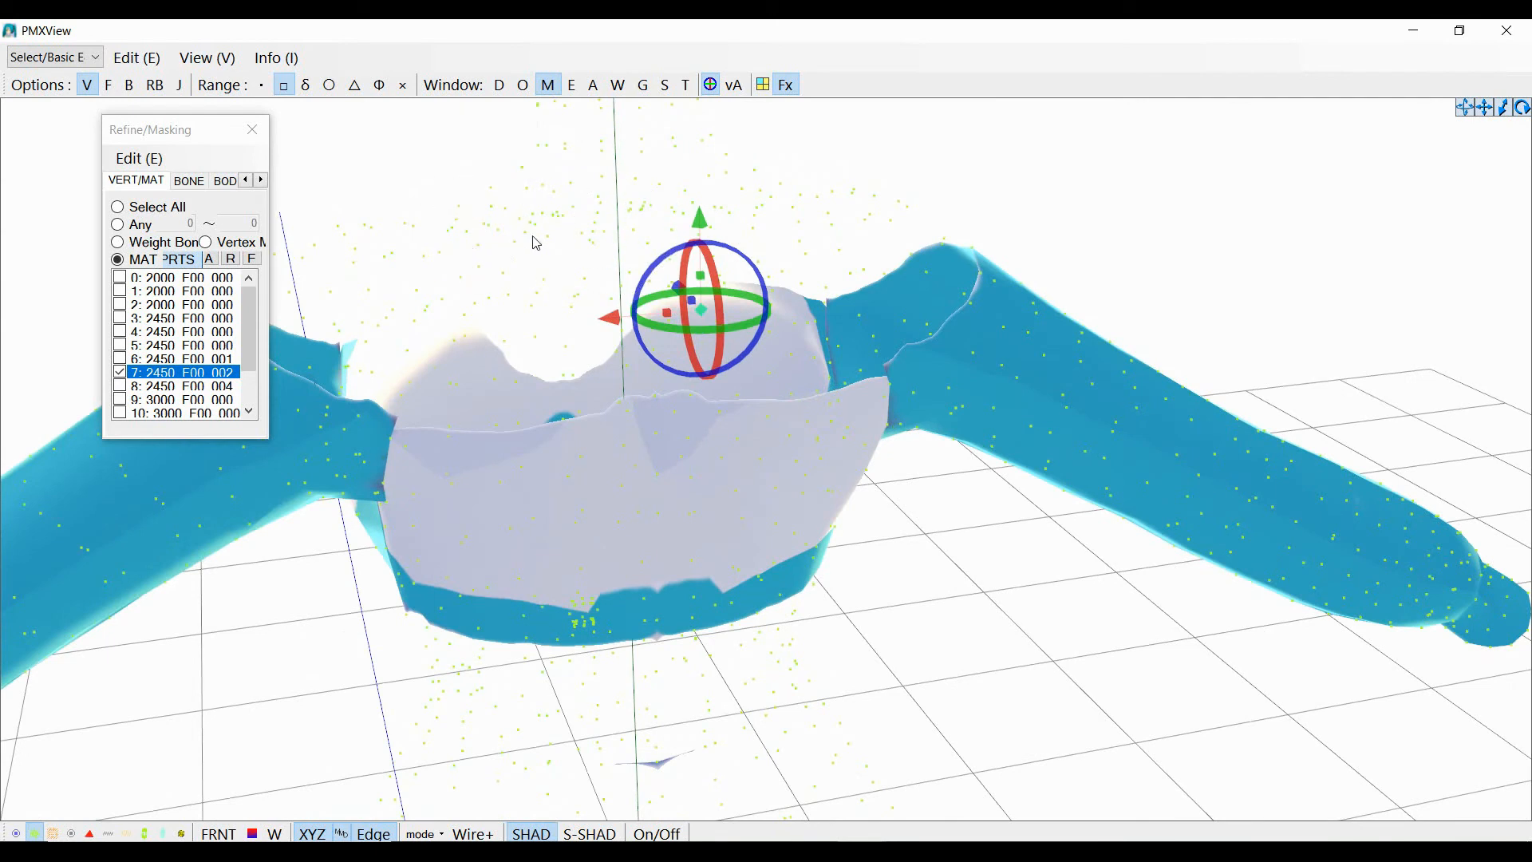
key("ctrl")
left_click(933, 549)
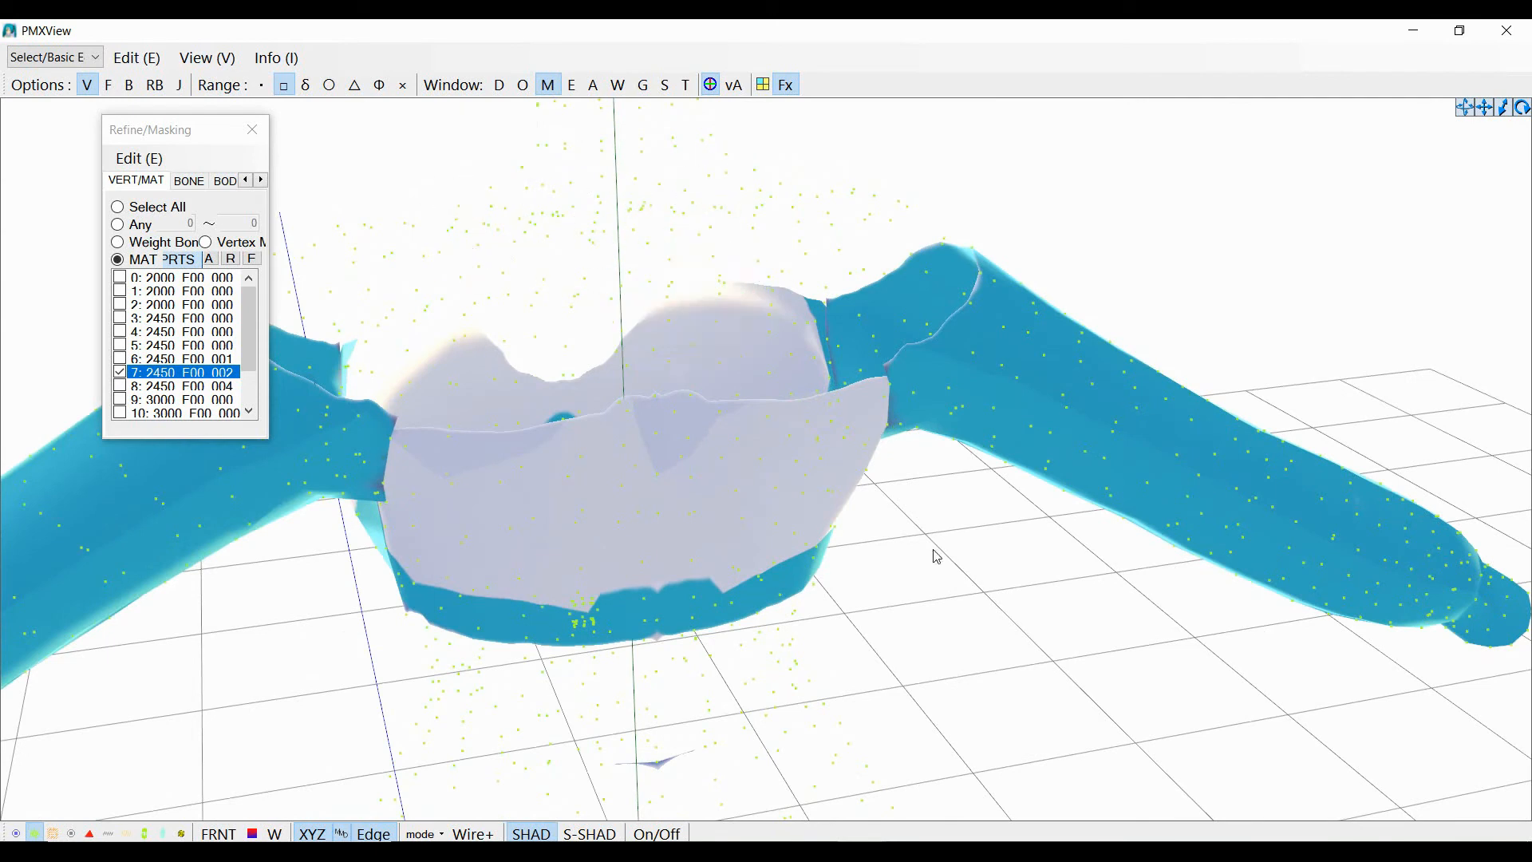
Select a vertex on the upper back of the top and move it slightly along the Z and X axes
right_click_drag(936, 556, 901, 553)
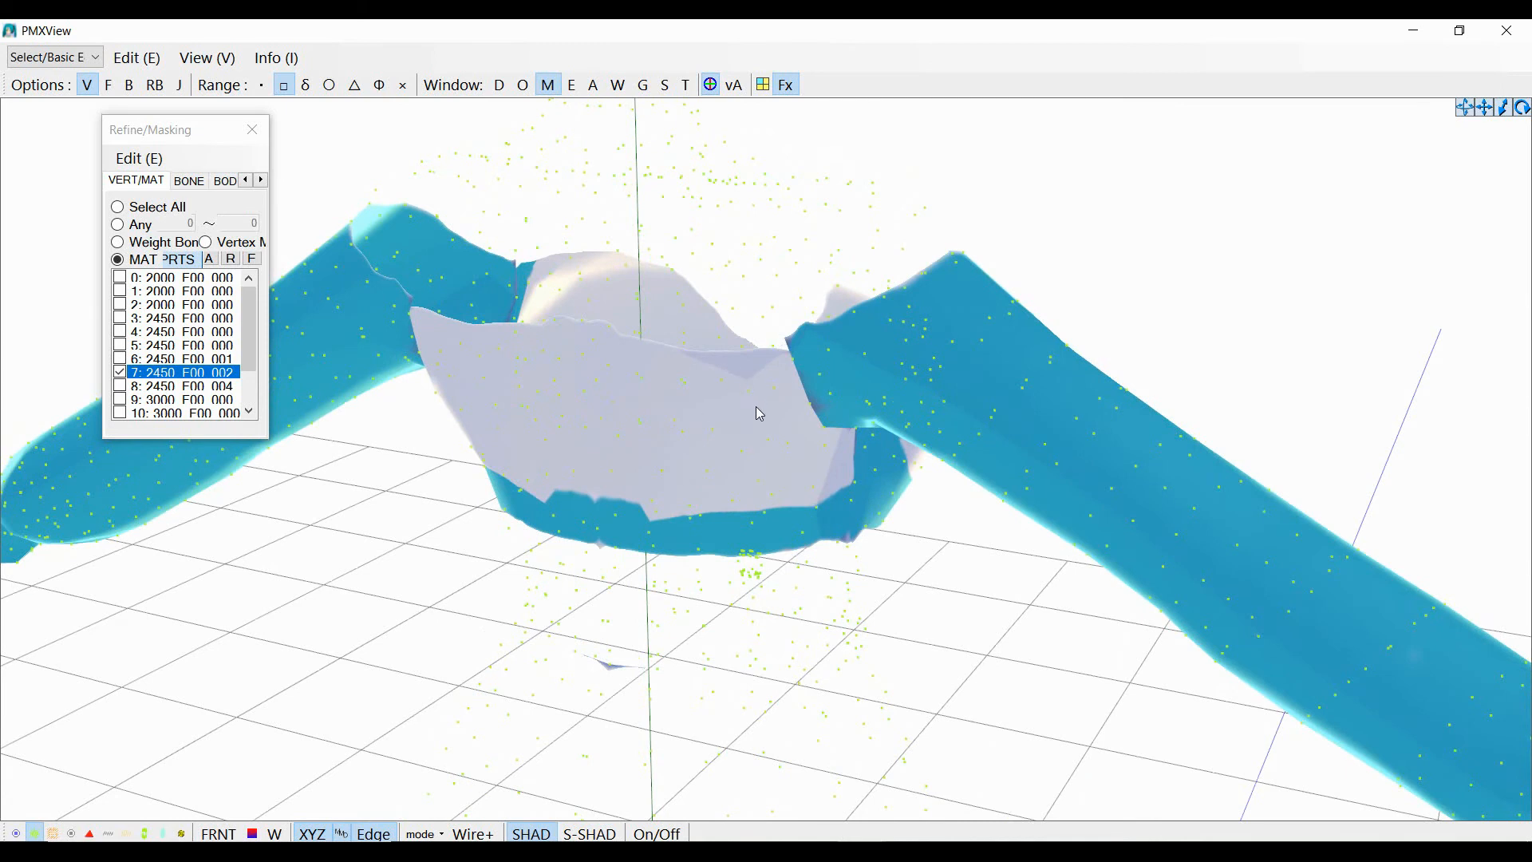
left_click(743, 389)
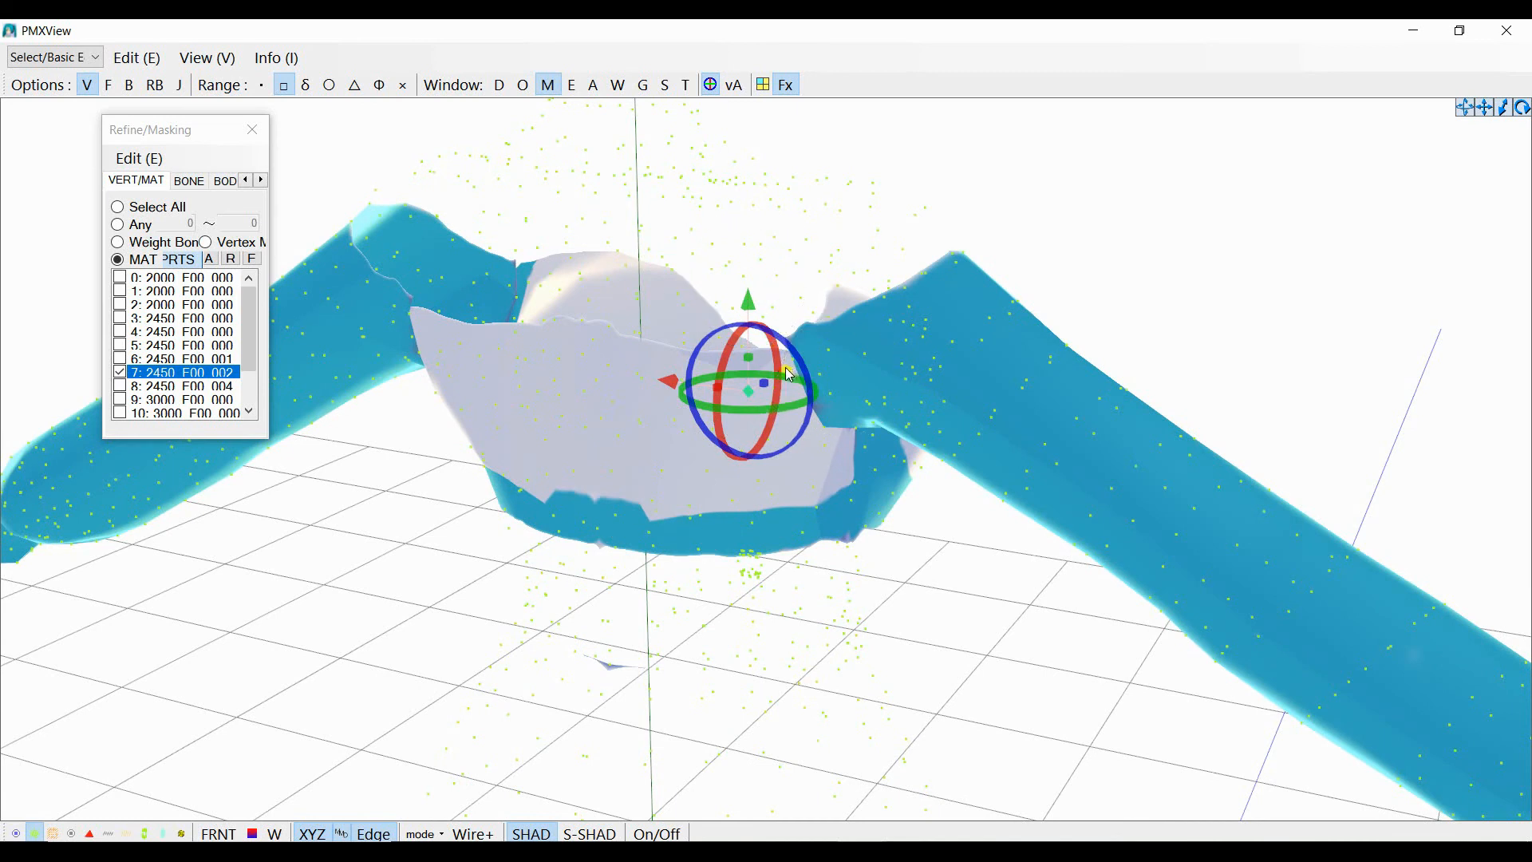
left_click_drag(786, 373, 756, 394)
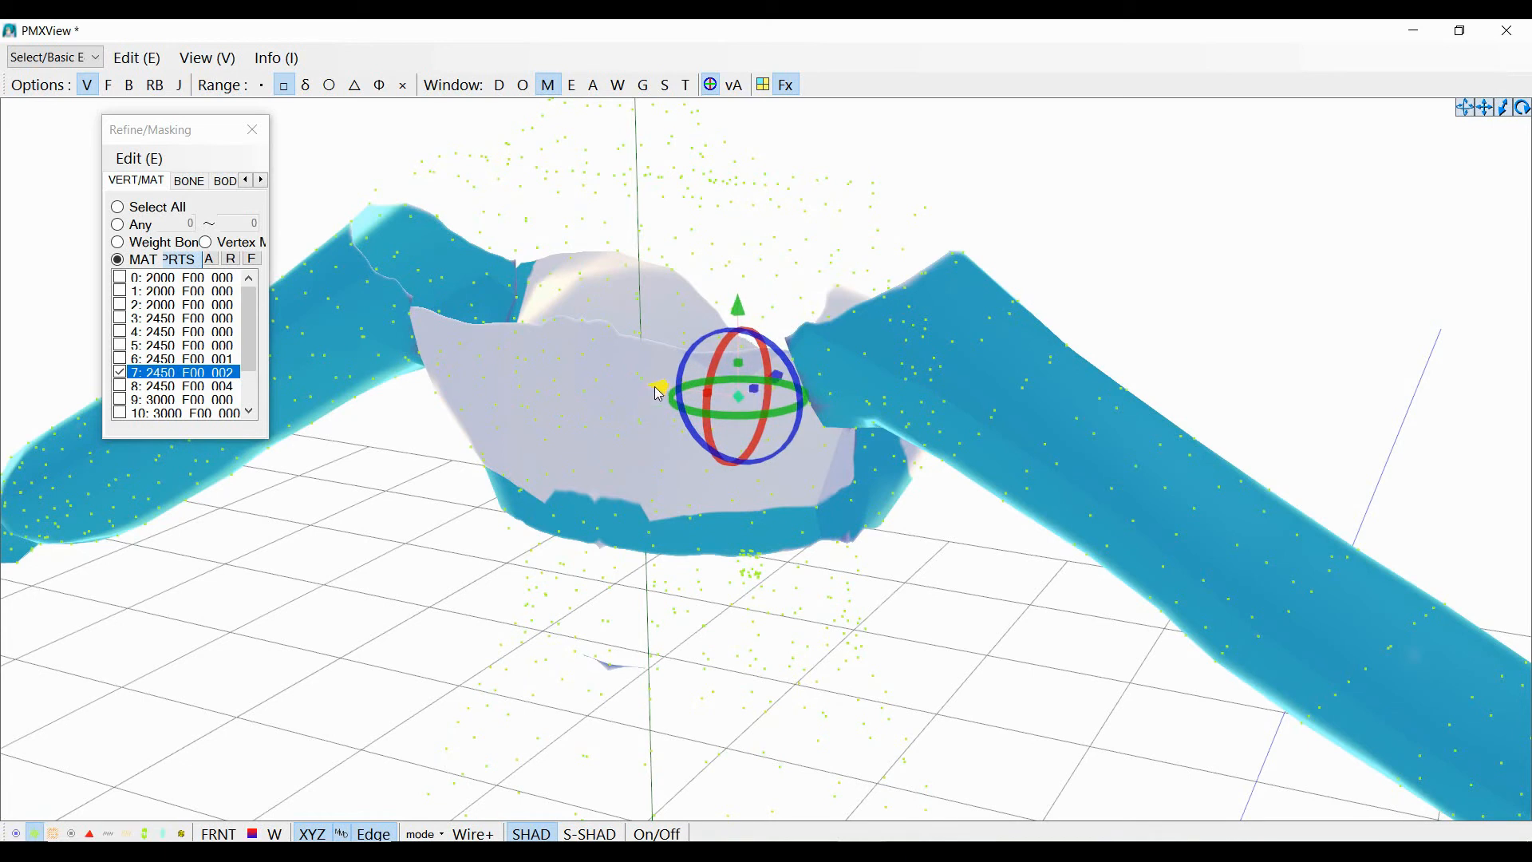
left_click_drag(662, 394, 673, 393)
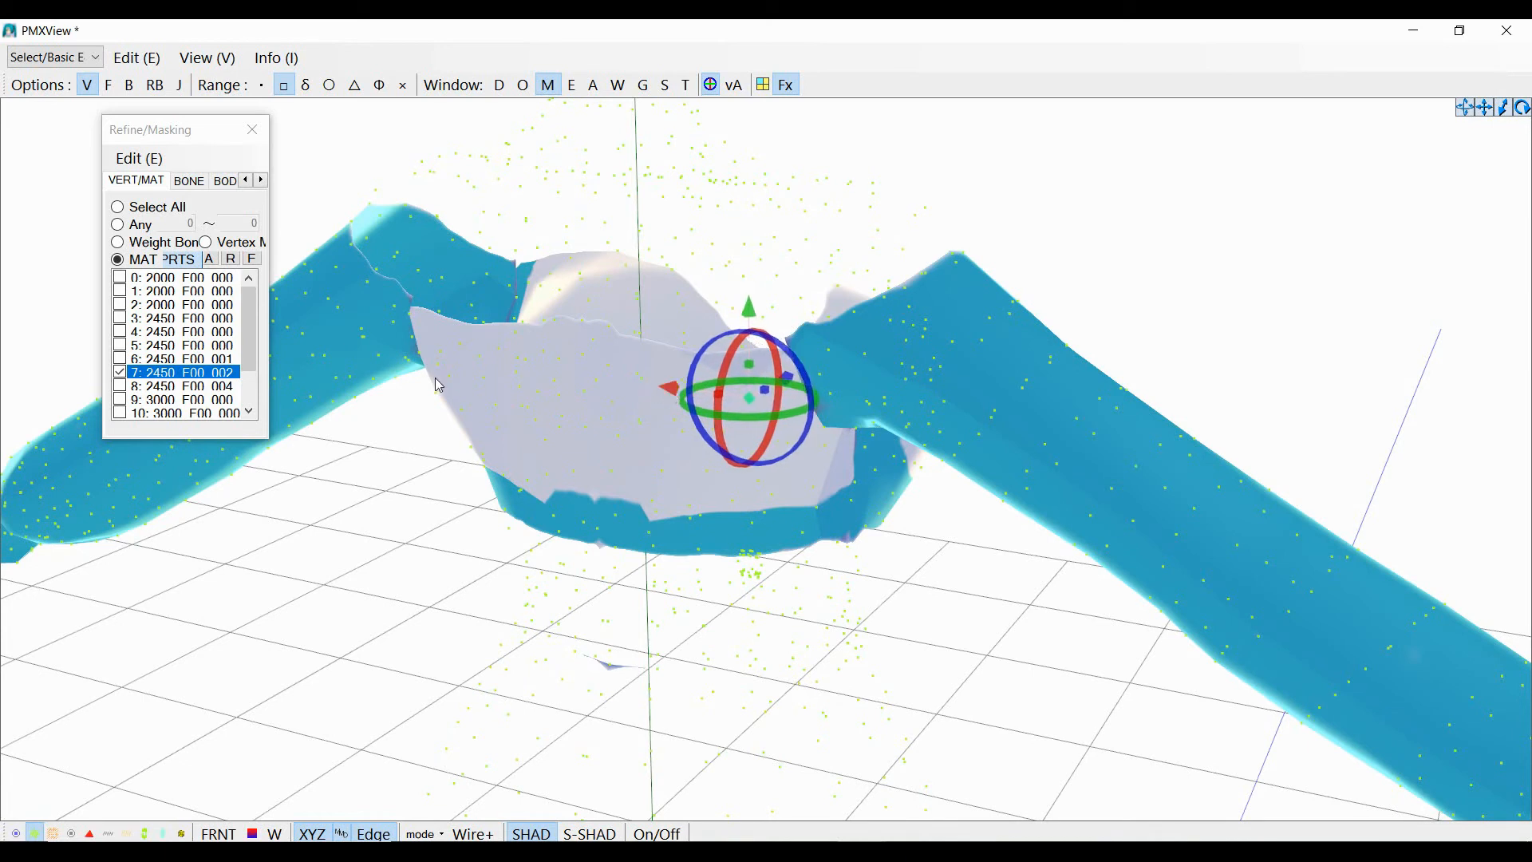
Show material 3, the body, together with the top, leaving materials 0 to 2 hidden
left_click(121, 279)
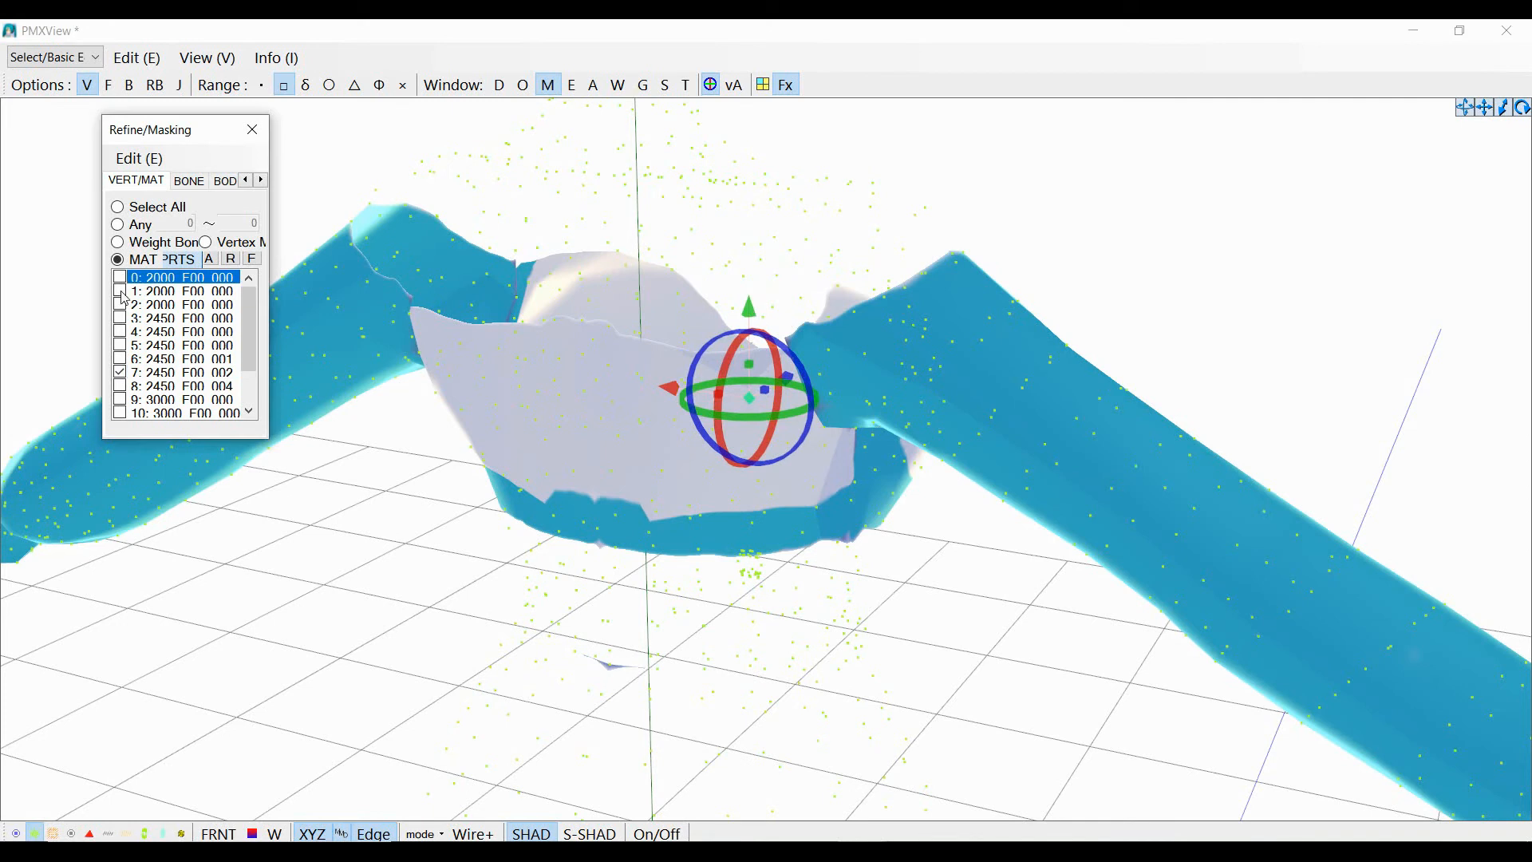
left_click(120, 292)
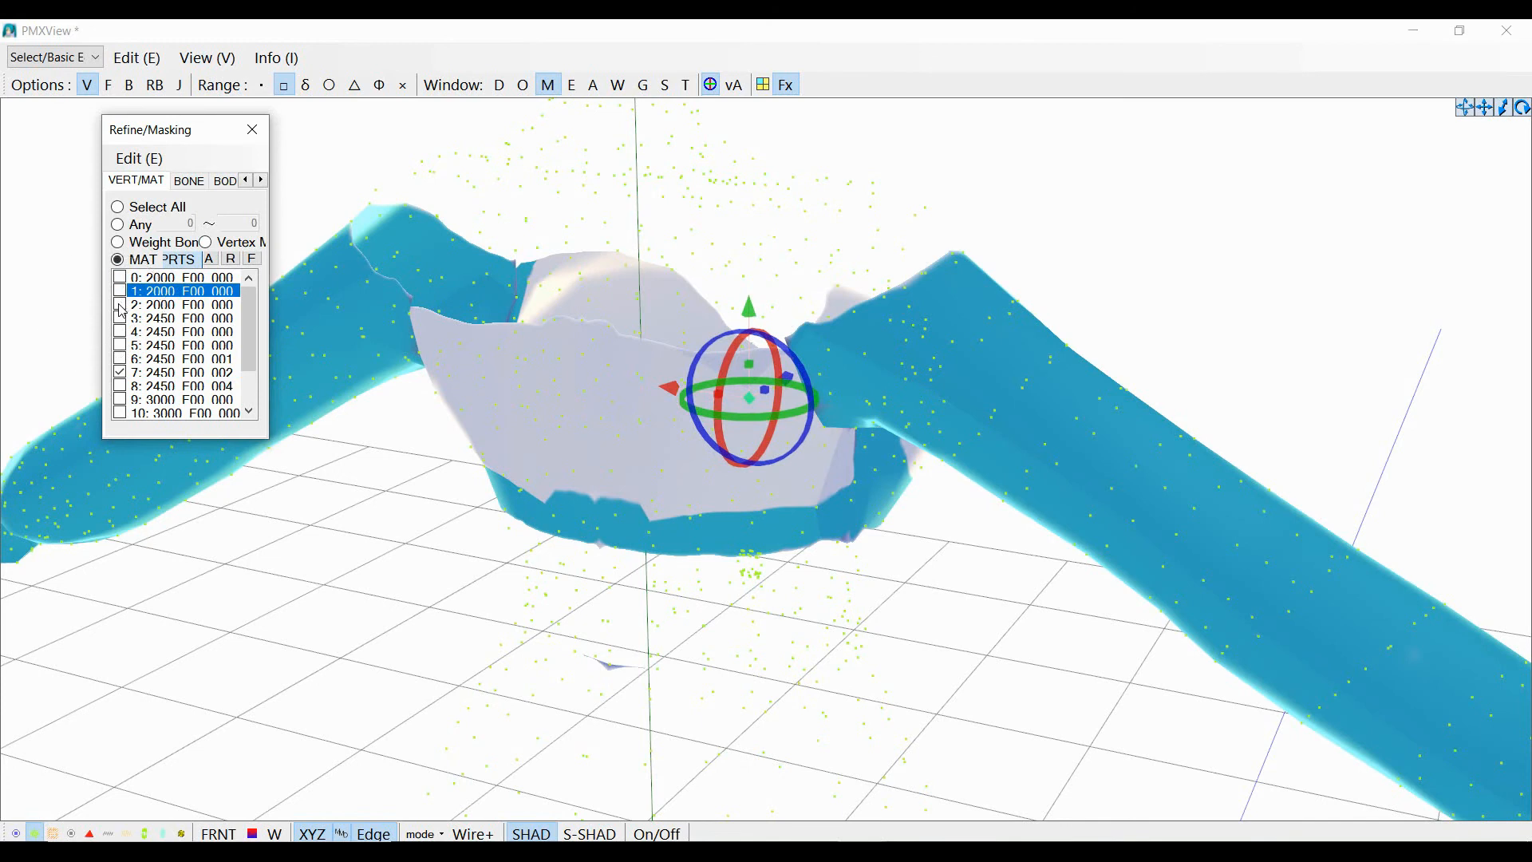
left_click(121, 306)
left_click(120, 320)
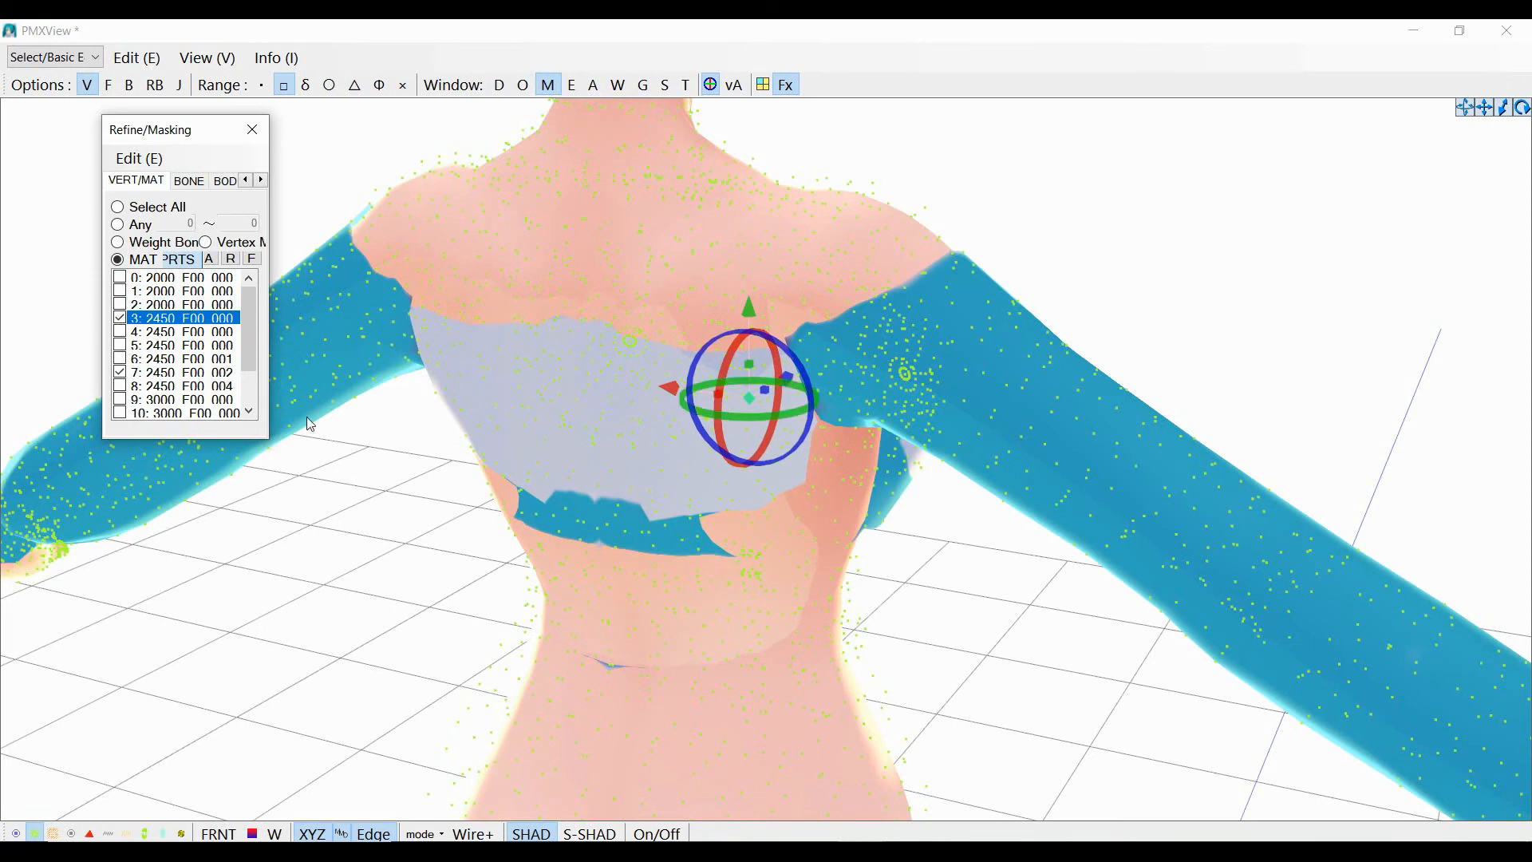
Hide material 3, undo the last vertex move on the top's back, and clear the selection
left_click(119, 319)
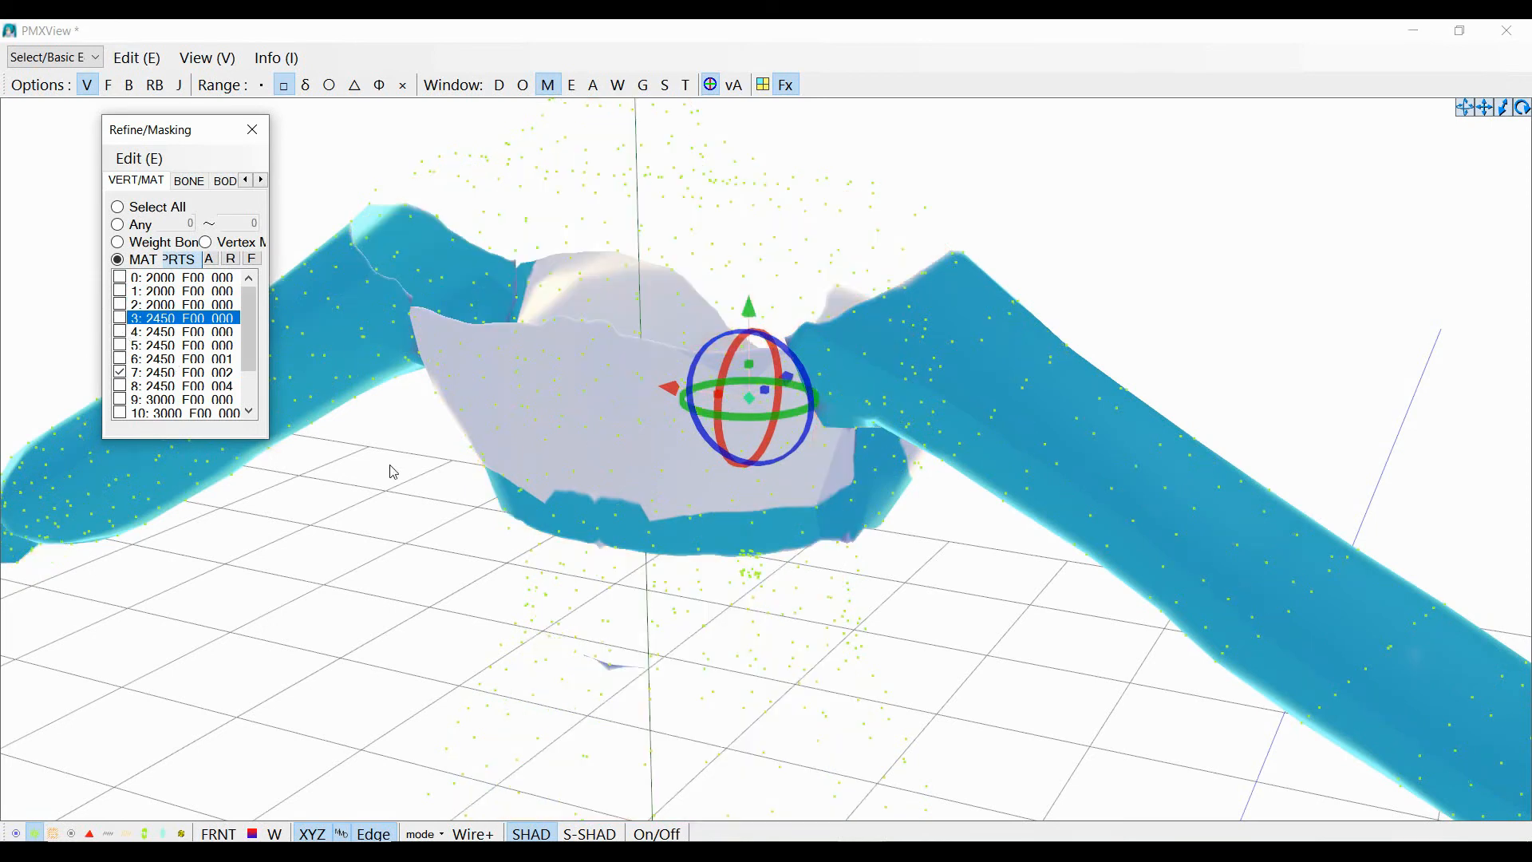
key("ctrl+z")
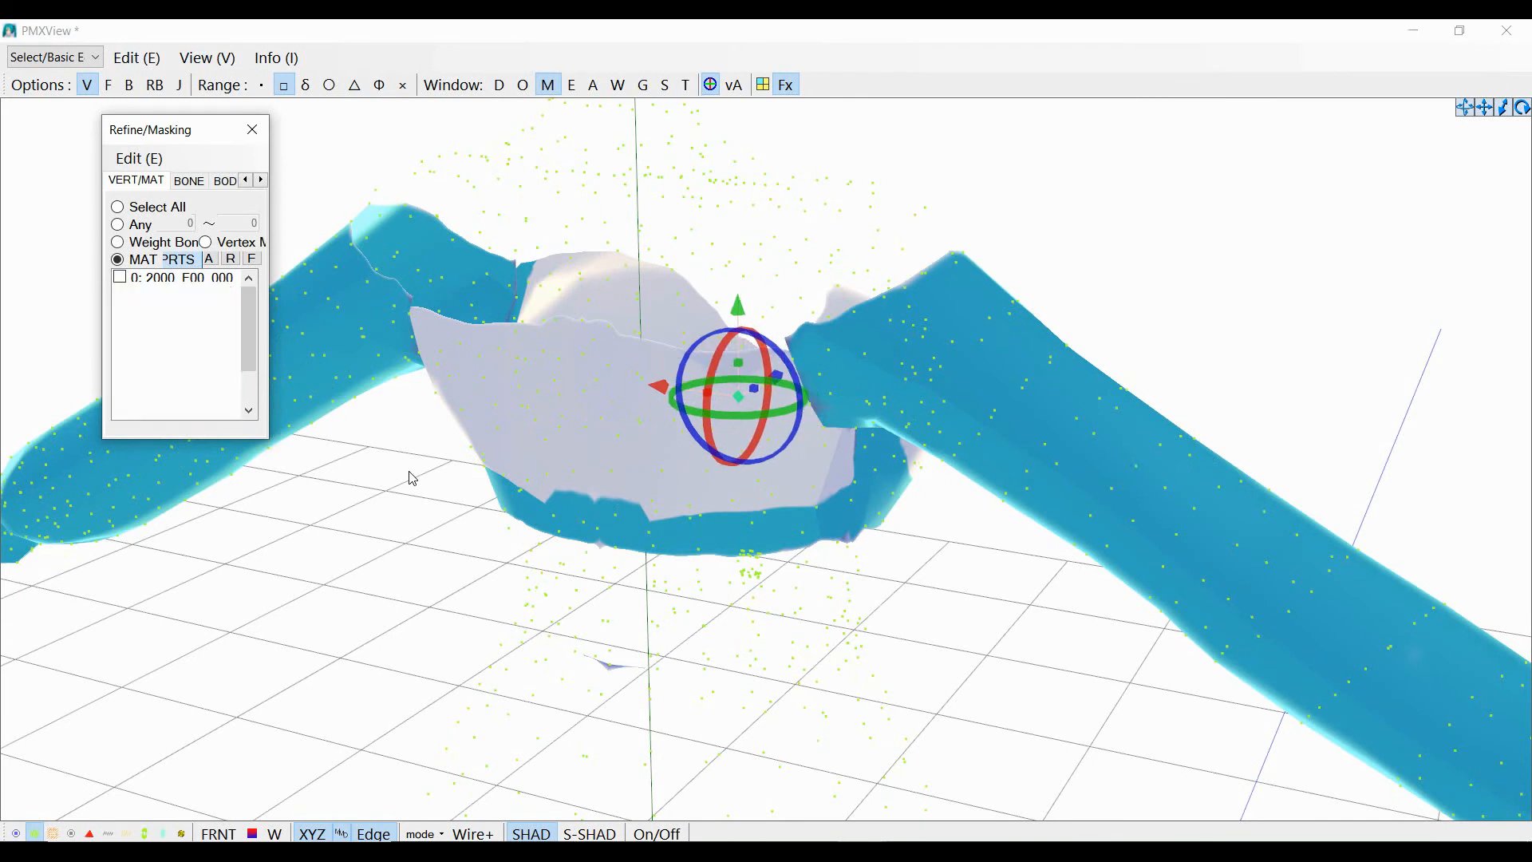
left_click(798, 498)
right_click_drag(786, 522, 791, 523)
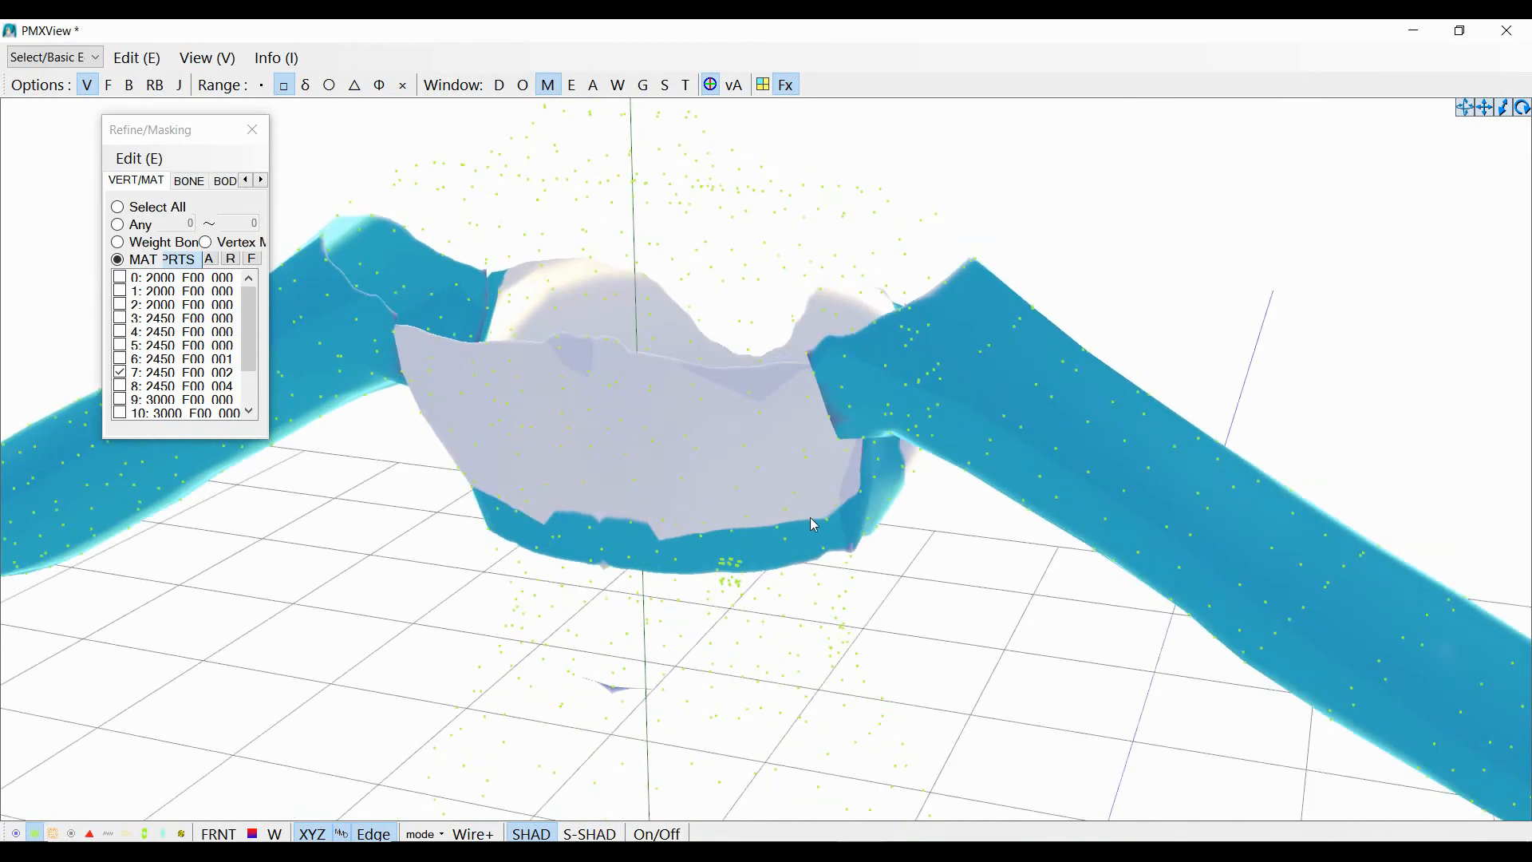
Select the vertex at the outer lower corner of the top's back, show material 3 and move the vertex slightly outward along X
left_click(836, 529)
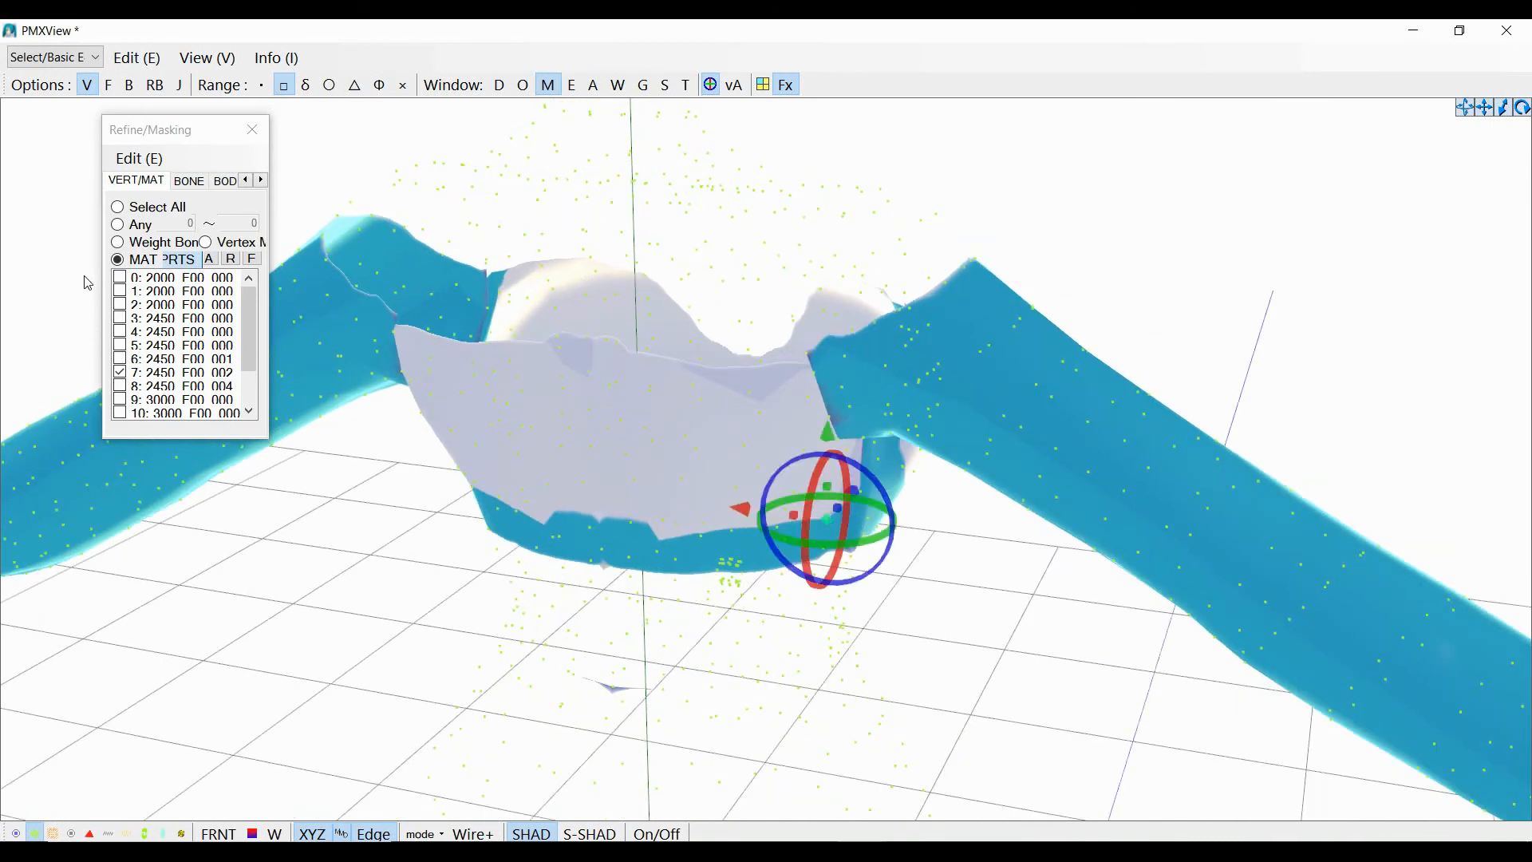
left_click(121, 320)
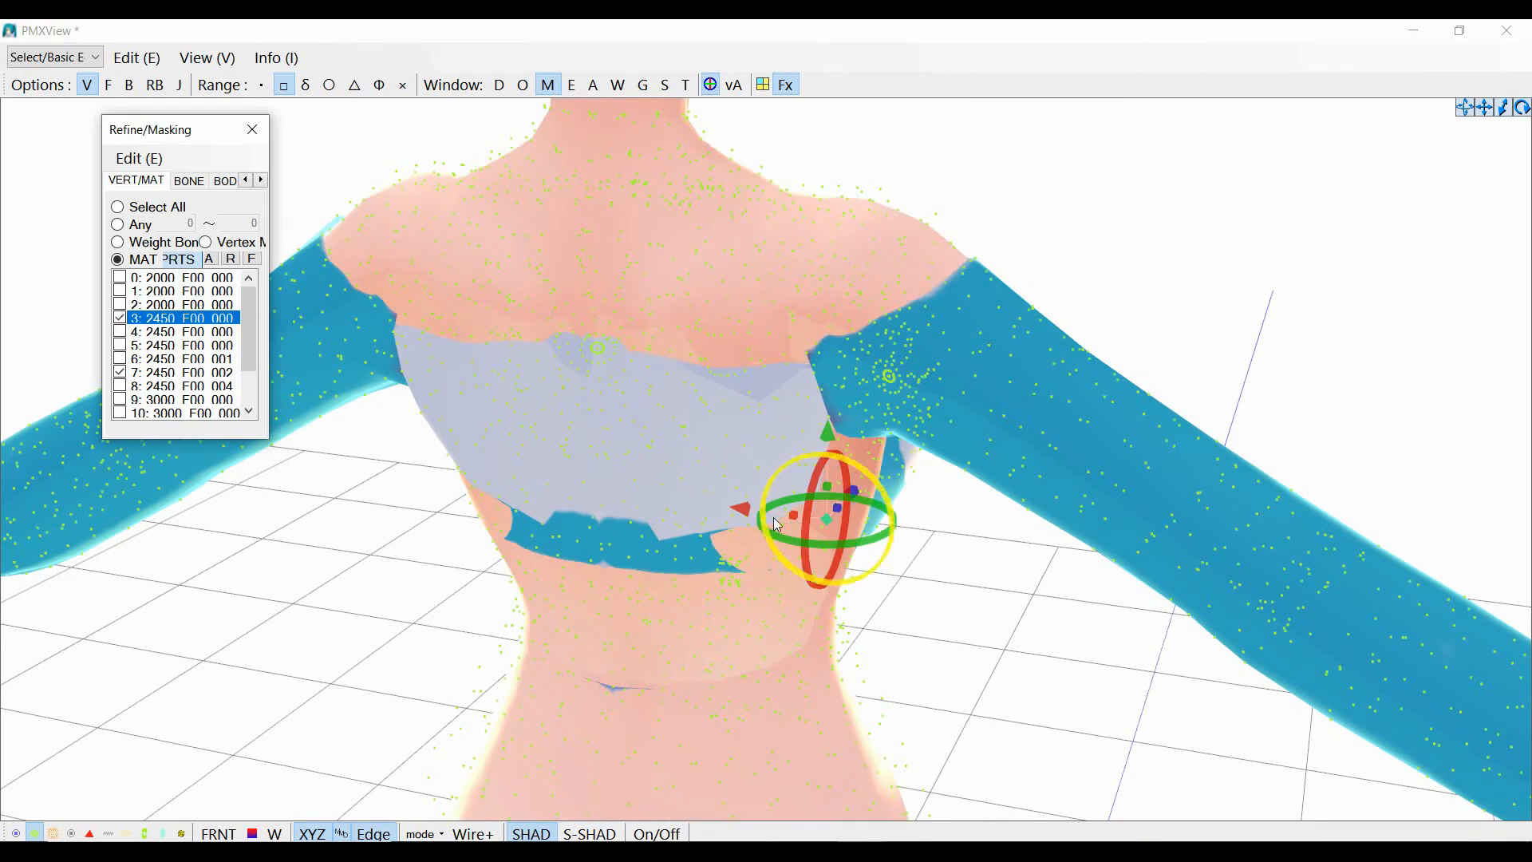
left_click_drag(758, 517, 762, 520)
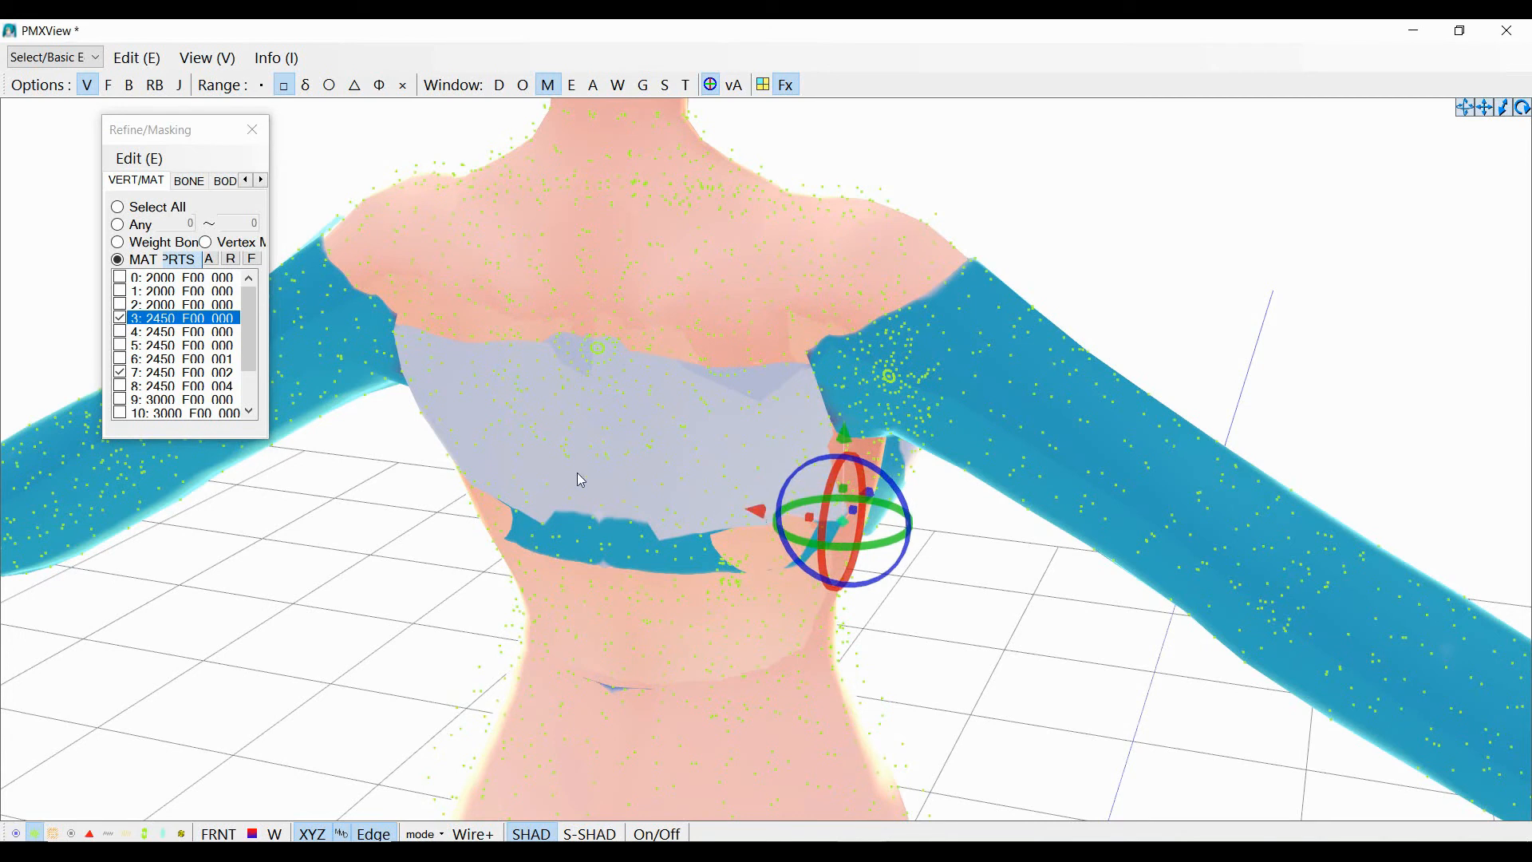
With material 3 hidden, select the neighbouring lower-back vertex, then show the body again and move the vertex slightly outward along X
left_click(122, 318)
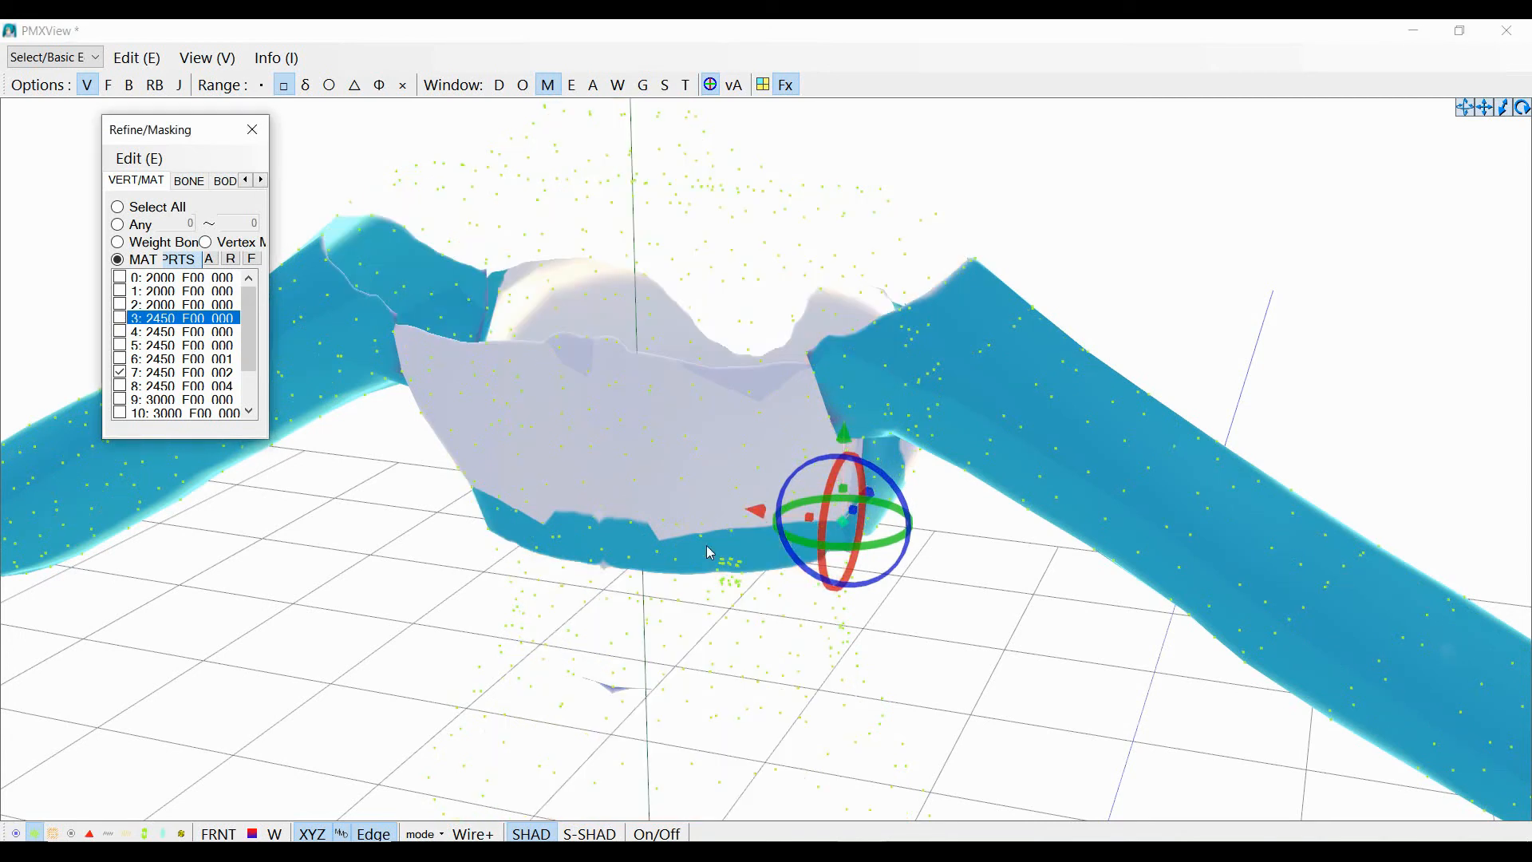
left_click(757, 555)
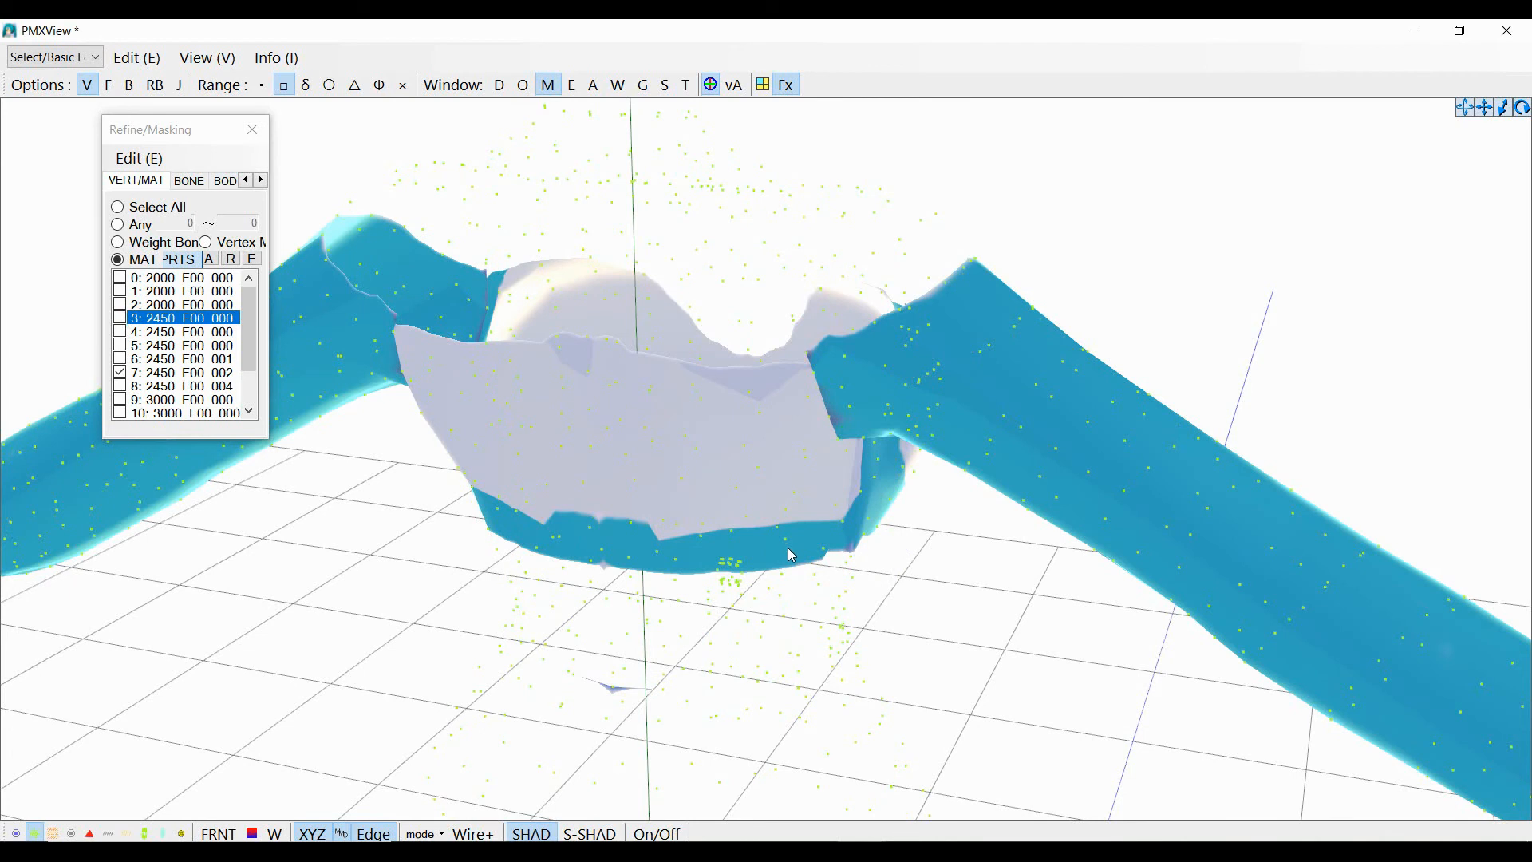
left_click(789, 538)
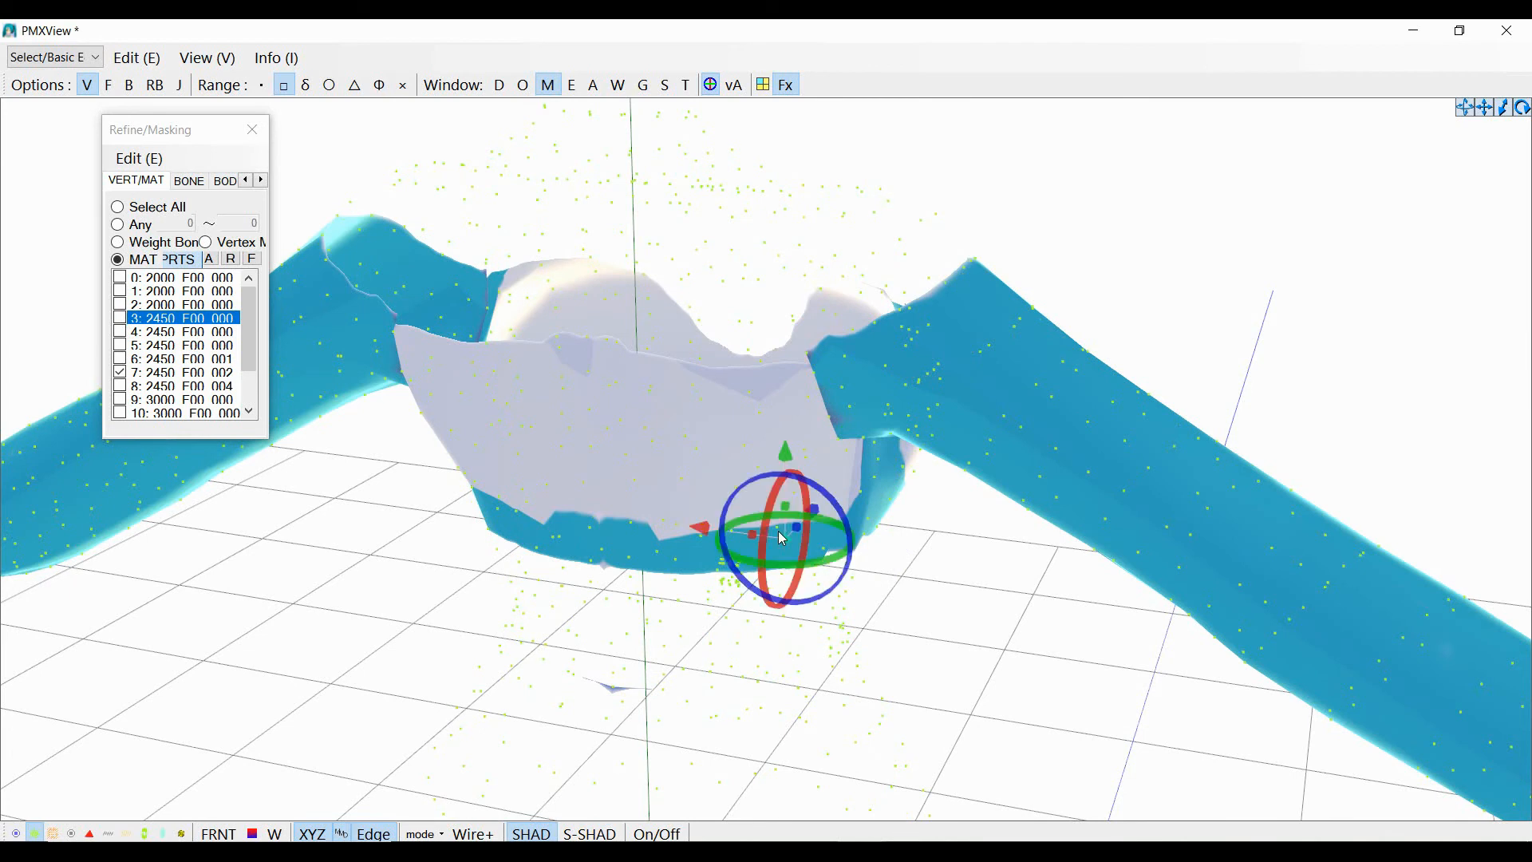
left_click(120, 318)
left_click_drag(714, 541, 725, 546)
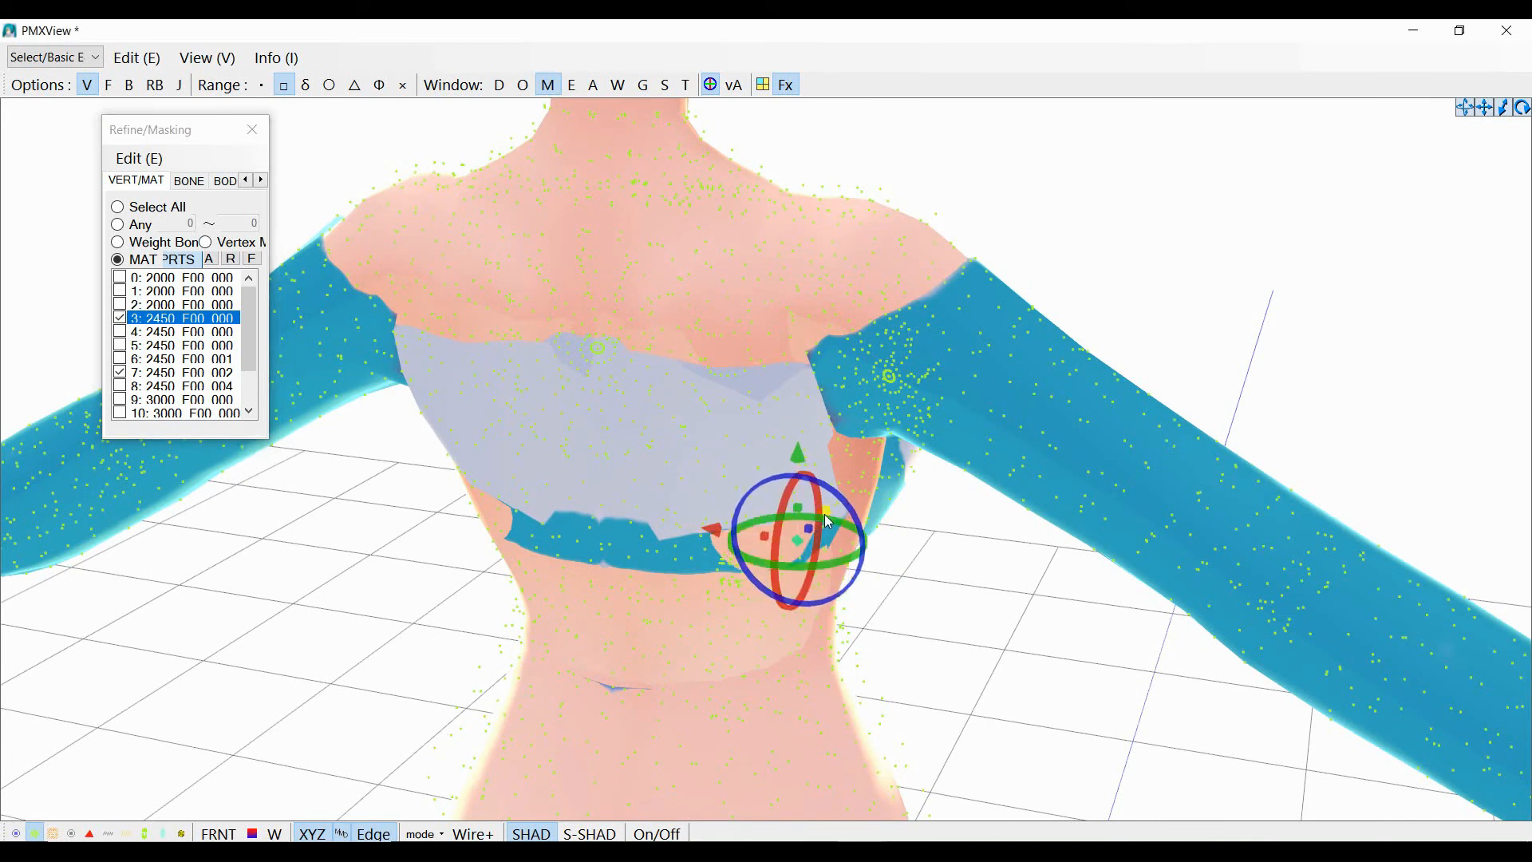
Try moving the selected lower-back vertex of the top along the Z axis and undo the move
left_click_drag(828, 522, 637, 726)
left_click_drag(588, 835, 554, 861)
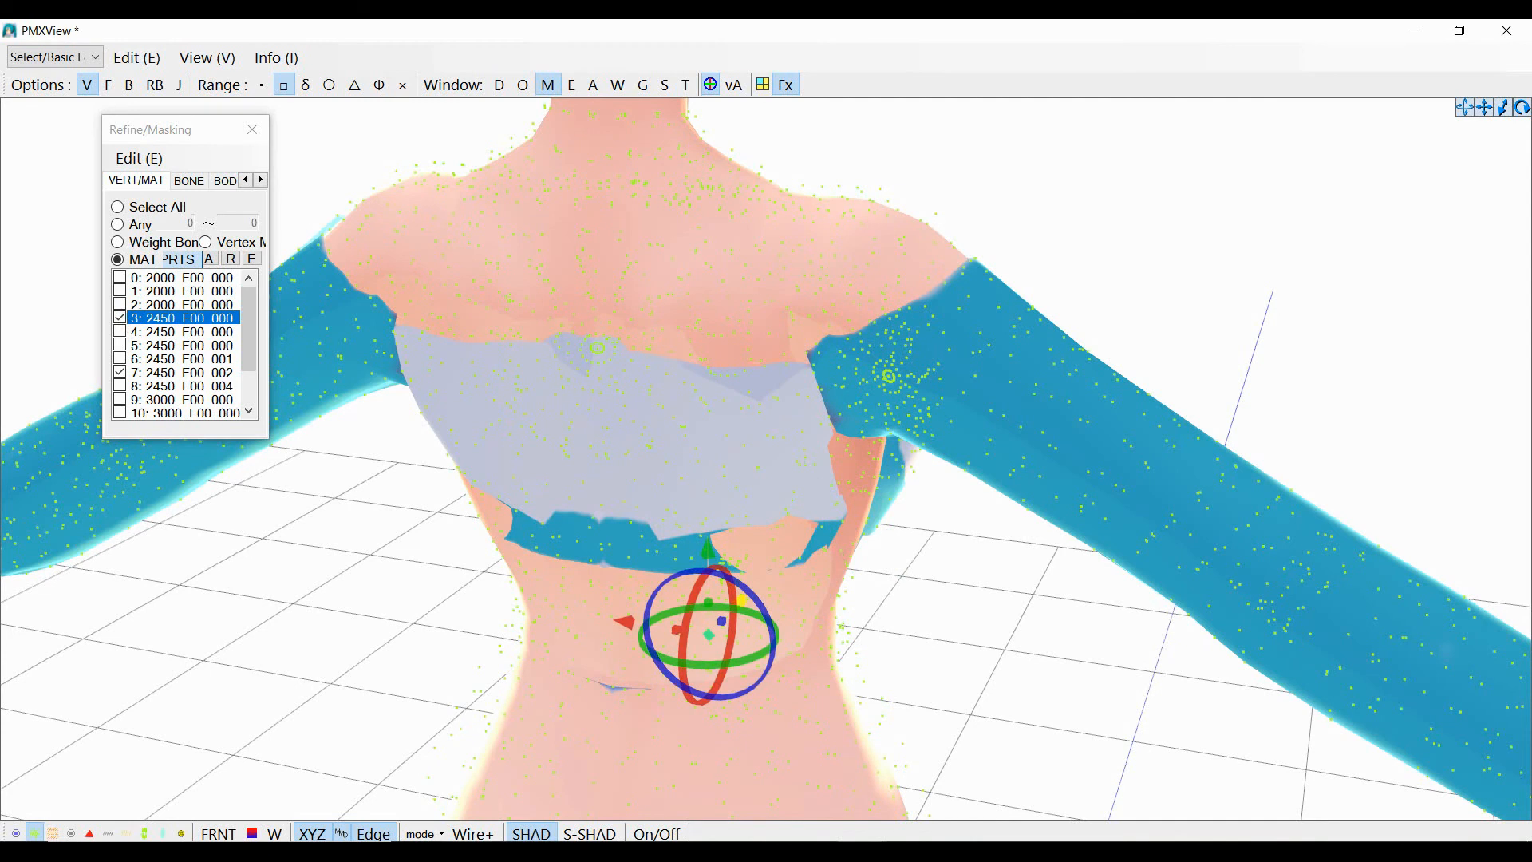
key("ctrl+z")
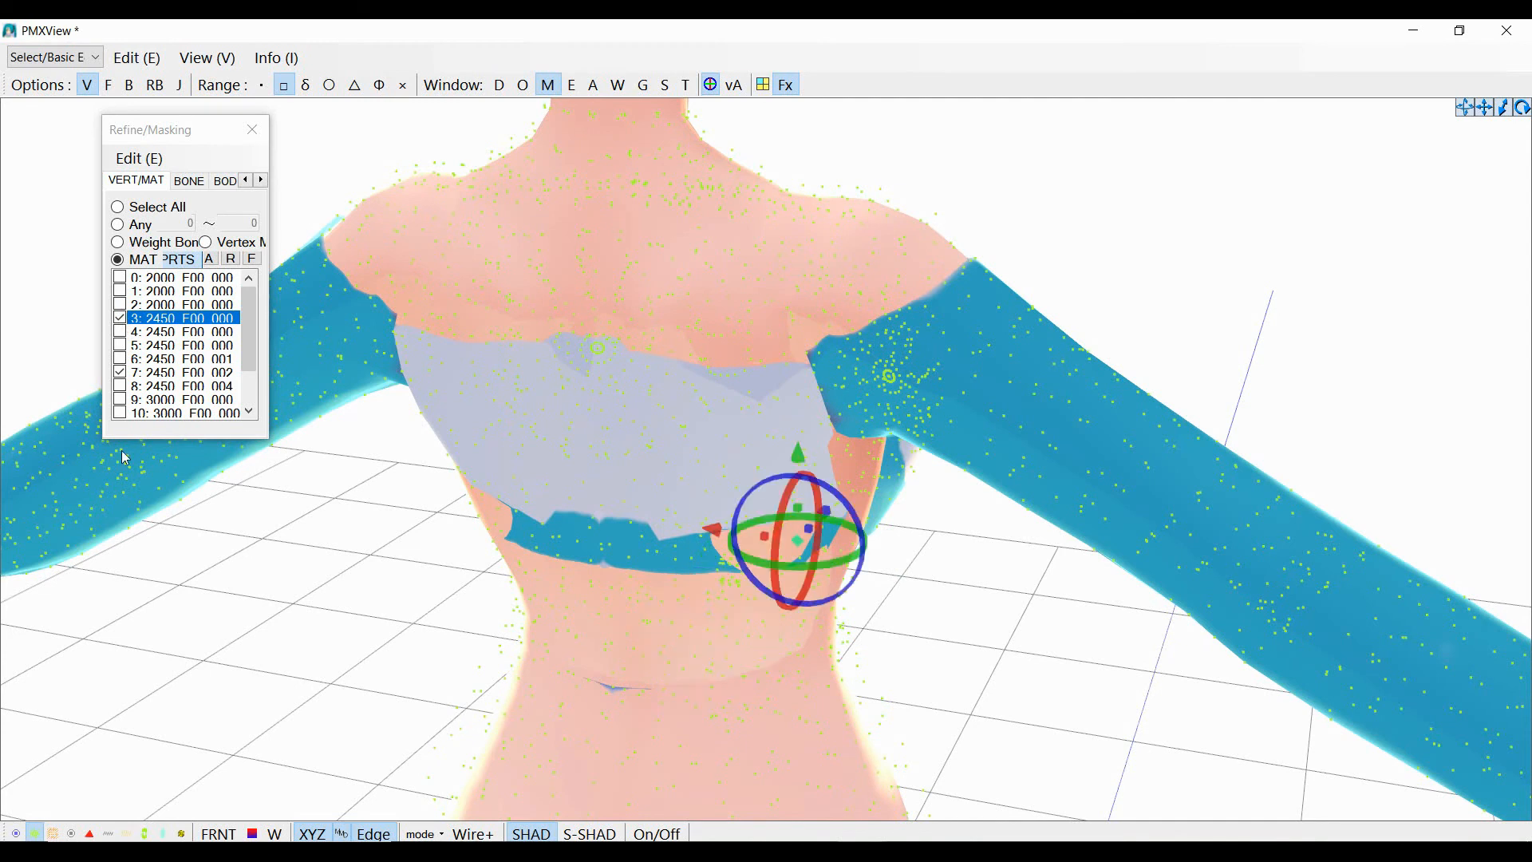
Select a vertex where the white panel meets the blue band on the lower back and move it slightly outward against the visible body
left_click(119, 318)
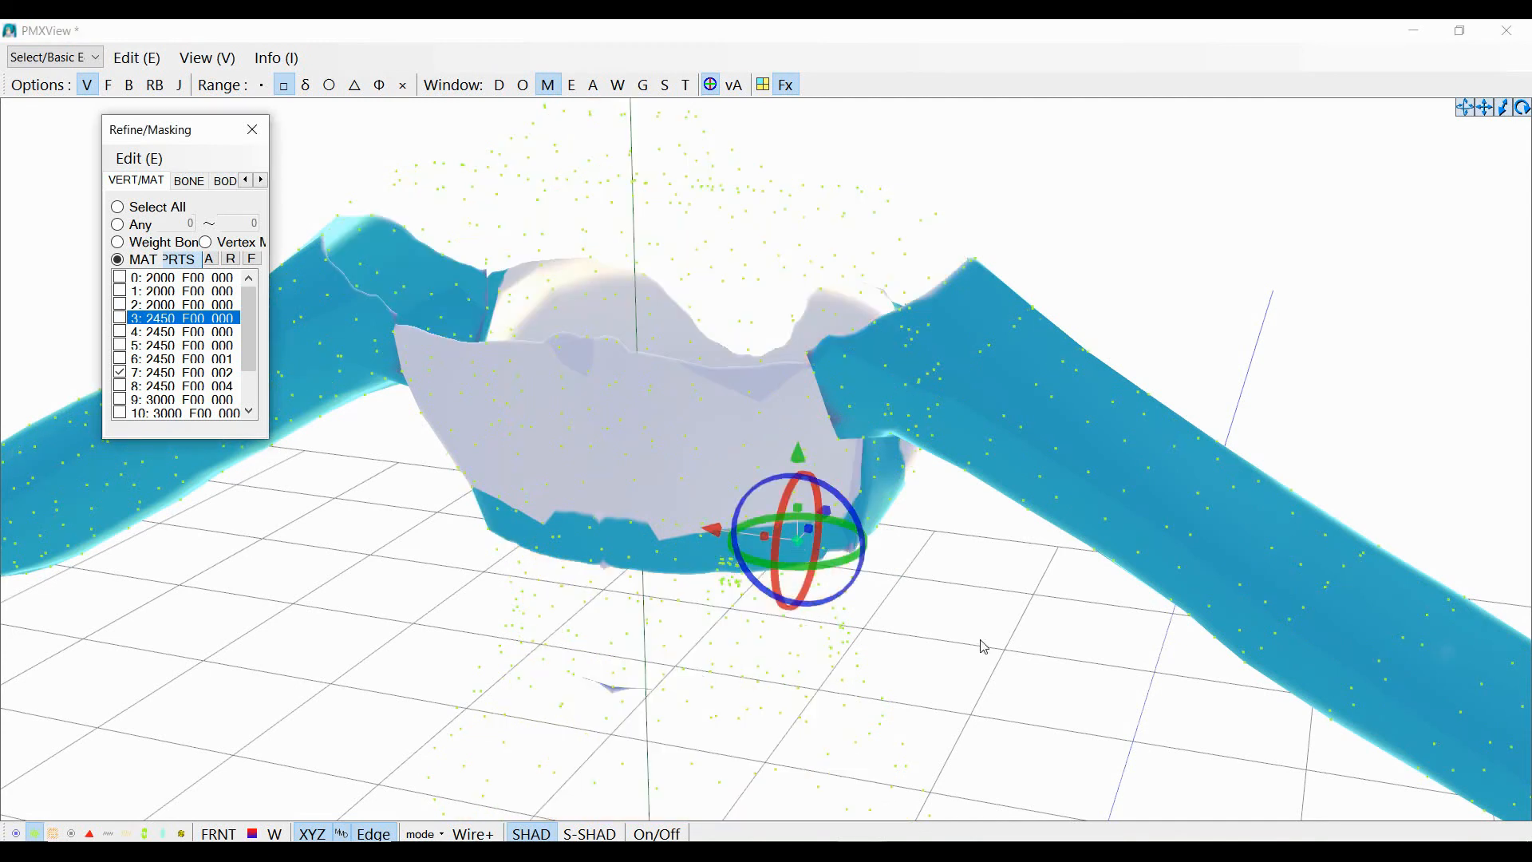
left_click(981, 648)
right_click_drag(818, 654, 839, 656)
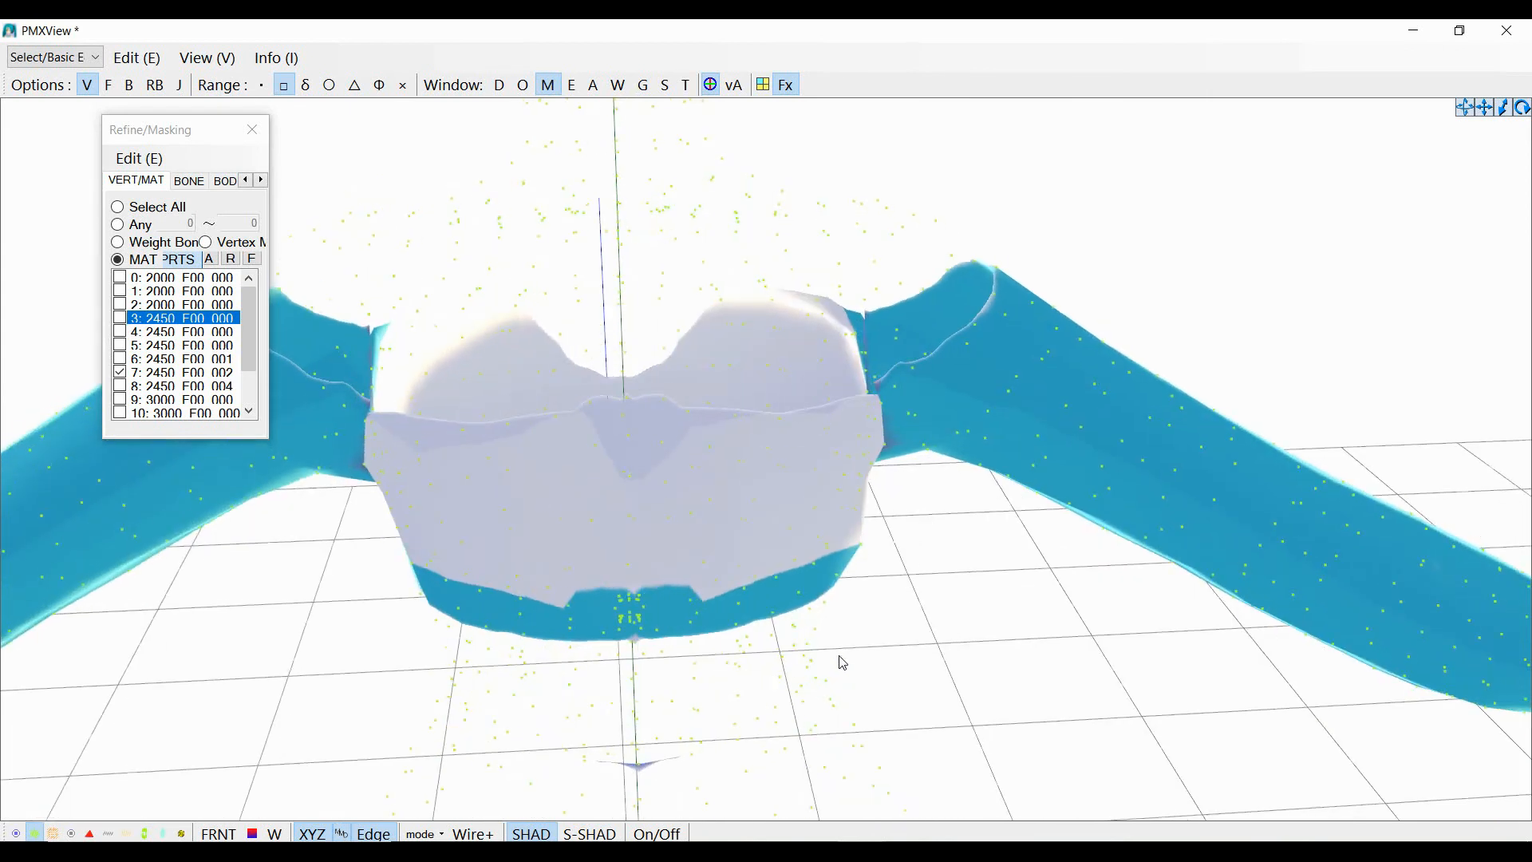
left_click(812, 557)
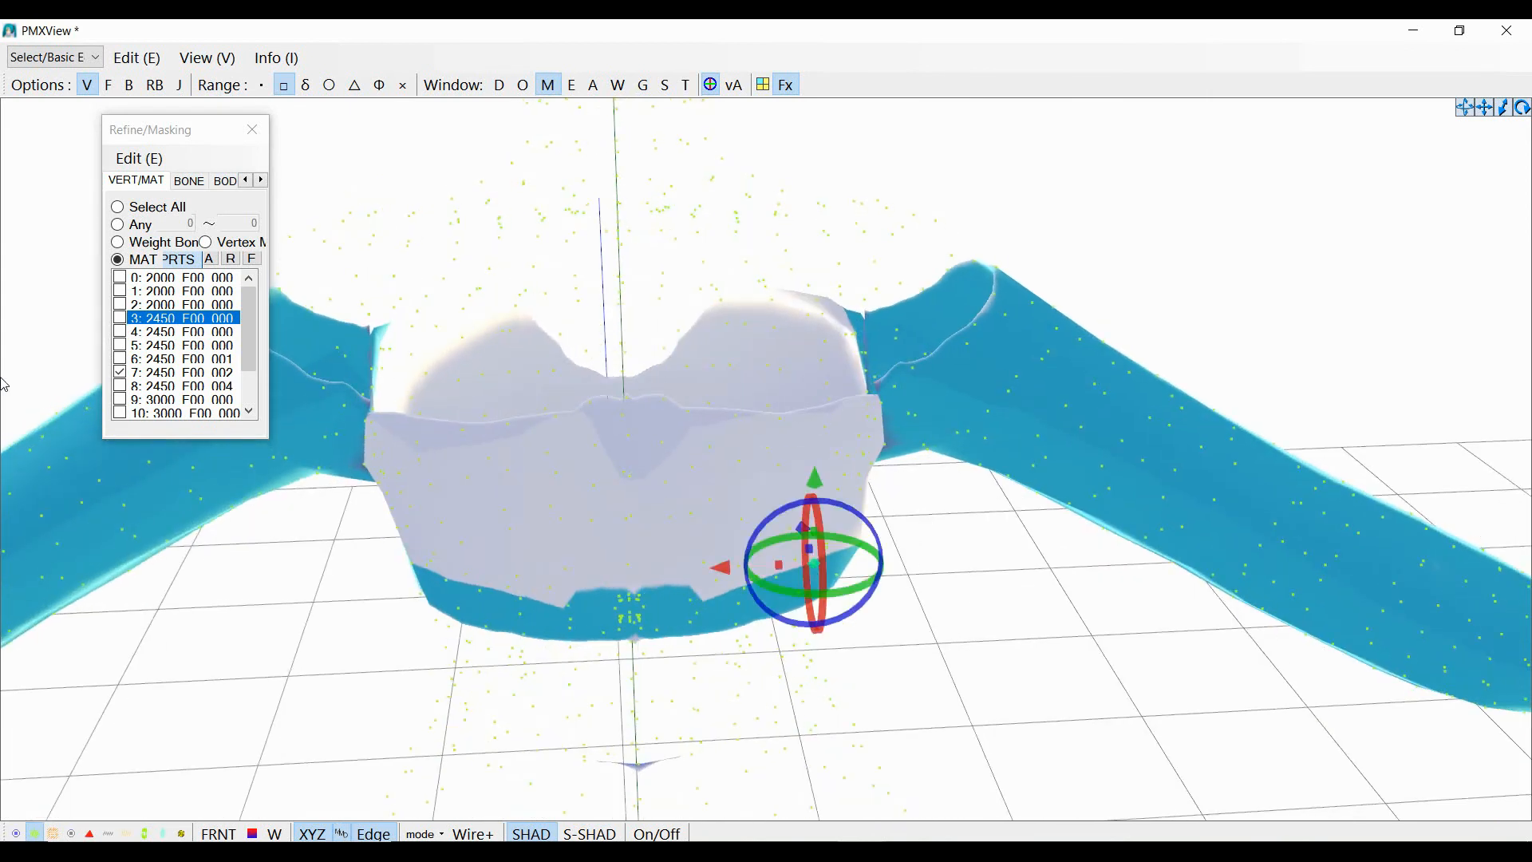
left_click(119, 317)
left_click(803, 533)
left_click_drag(803, 532, 818, 563)
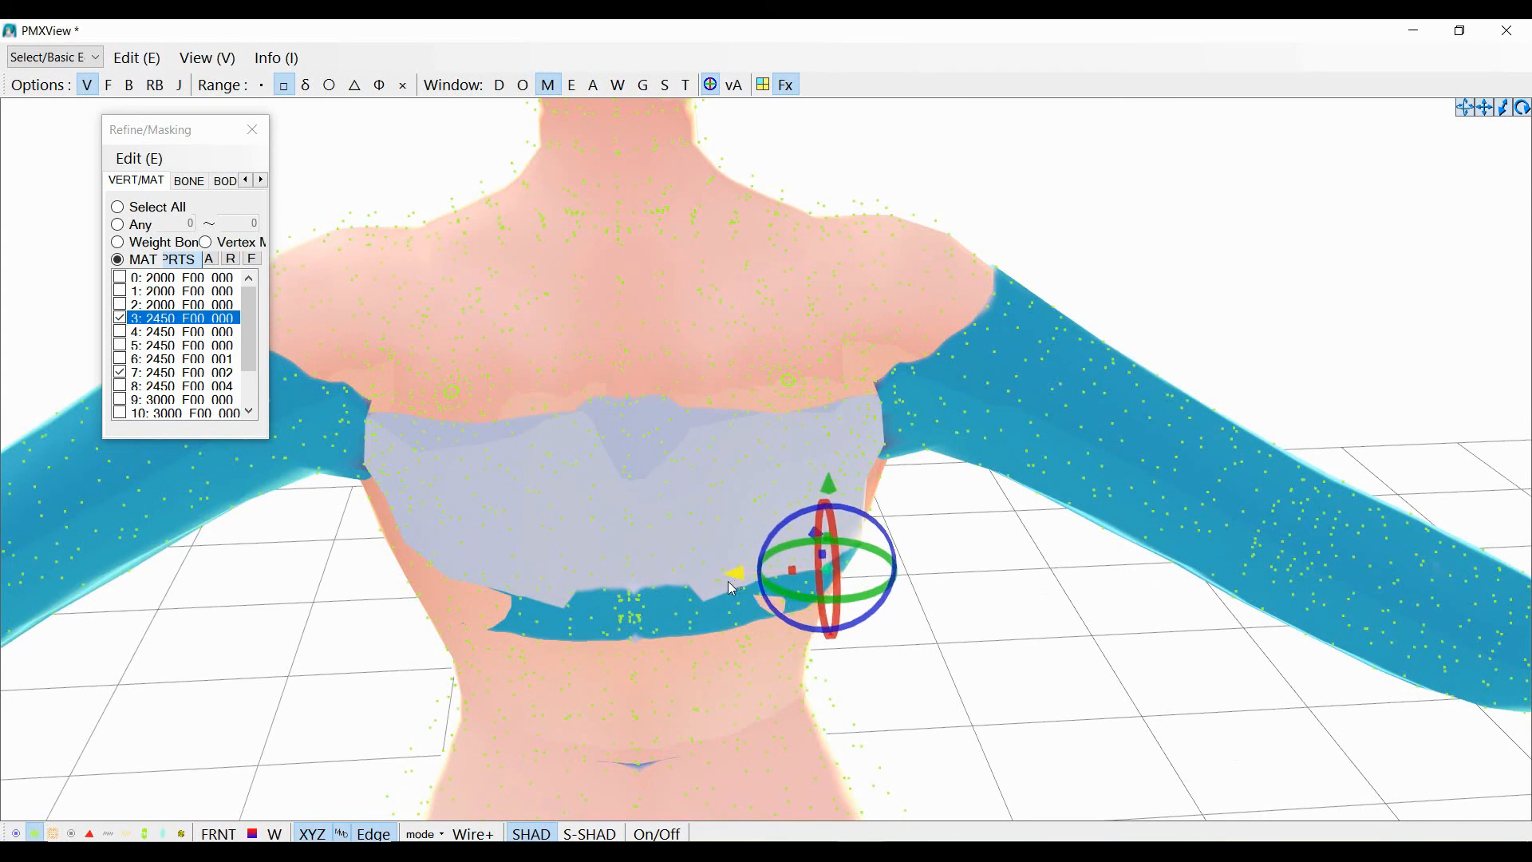
left_click(966, 703)
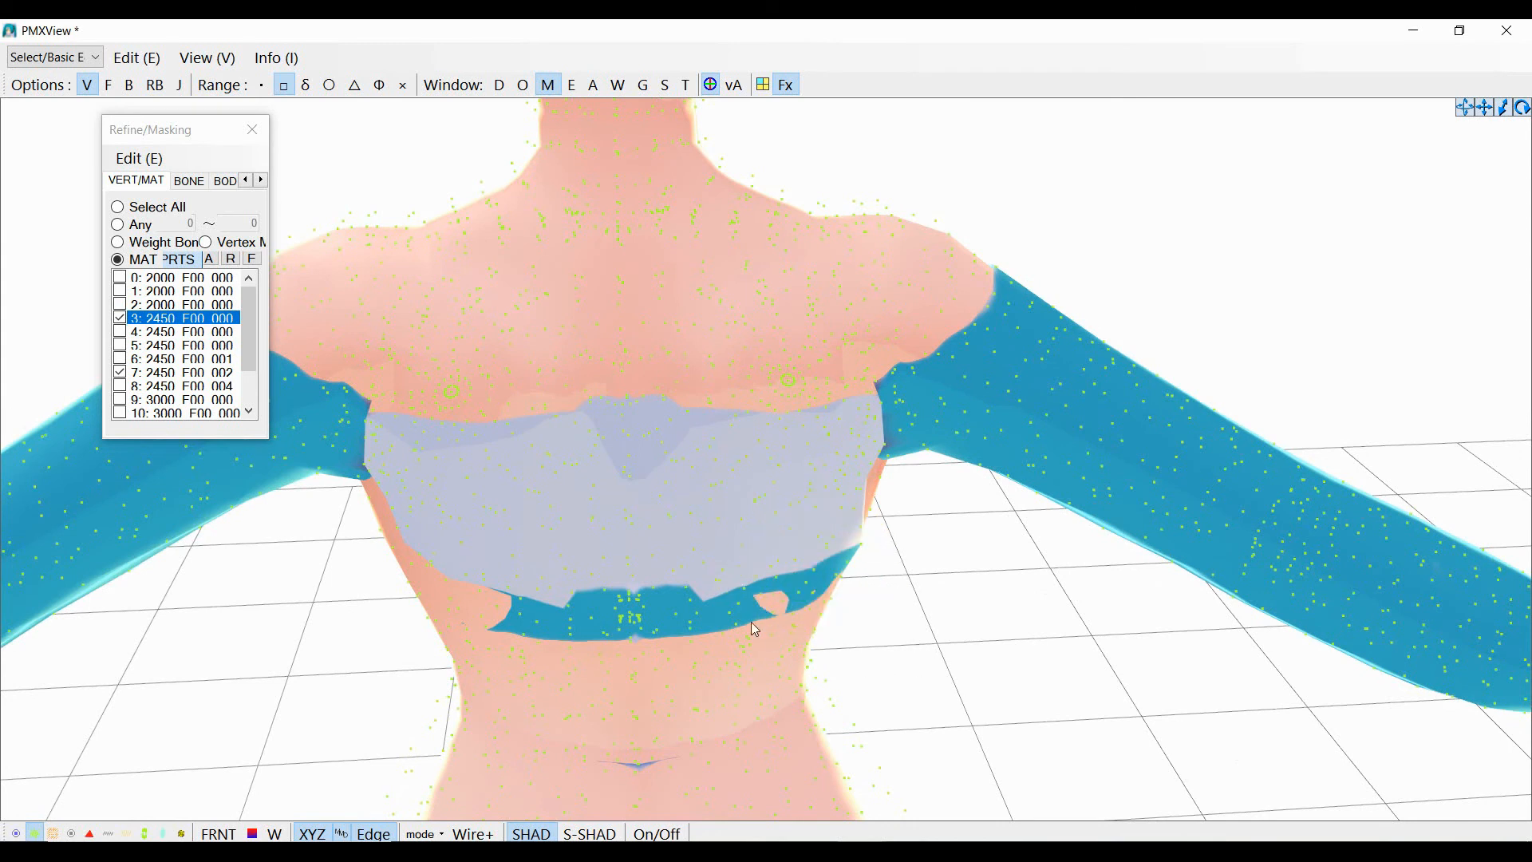
Try moving a vertex on the blue band's bottom edge, where the body pokes through, along the Z axis
left_click(120, 319)
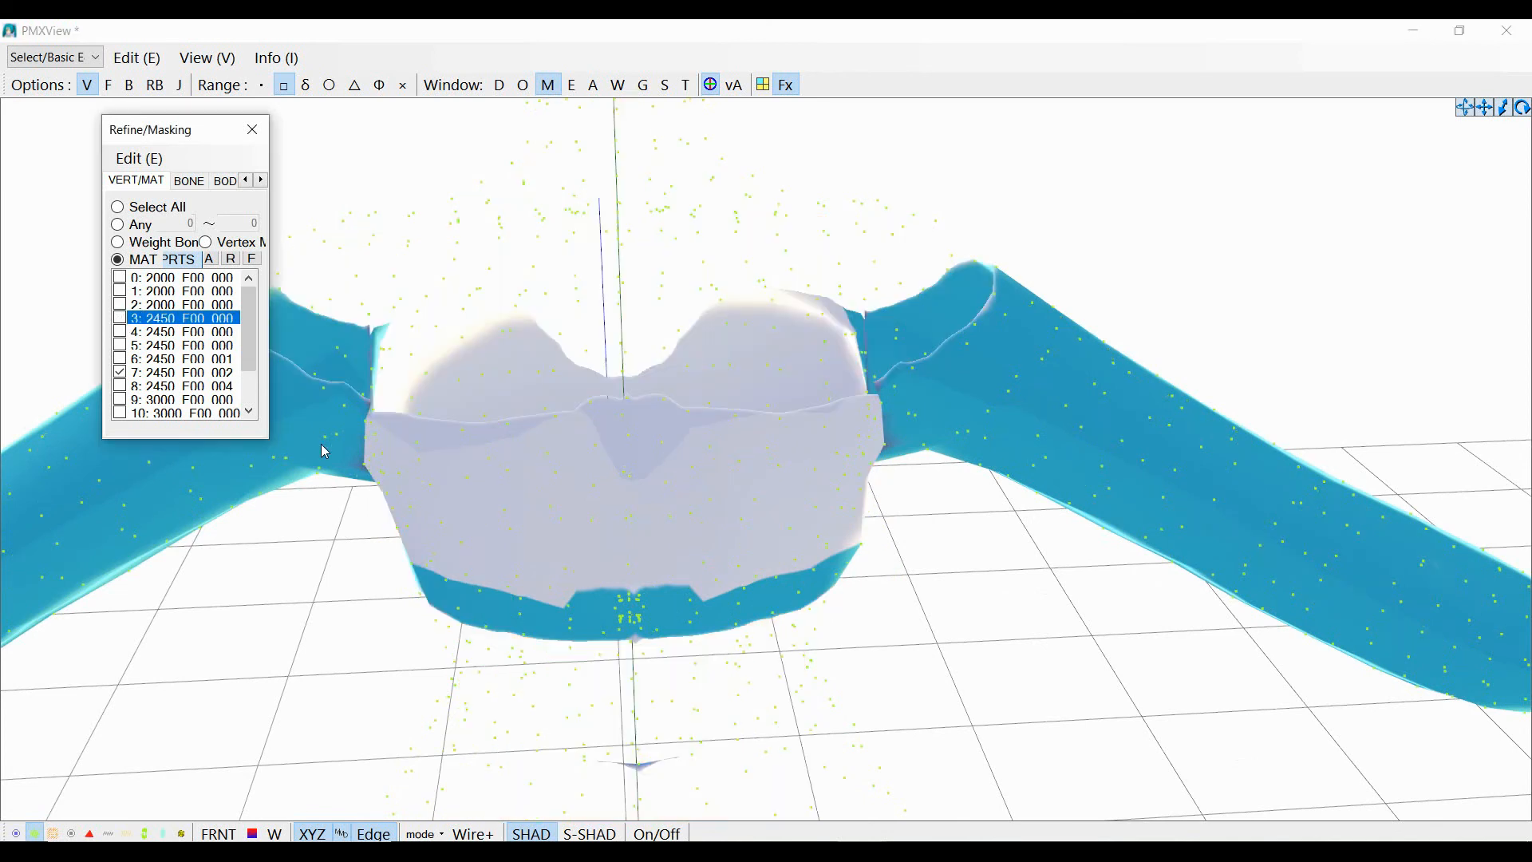
left_click(782, 628)
left_click(770, 615)
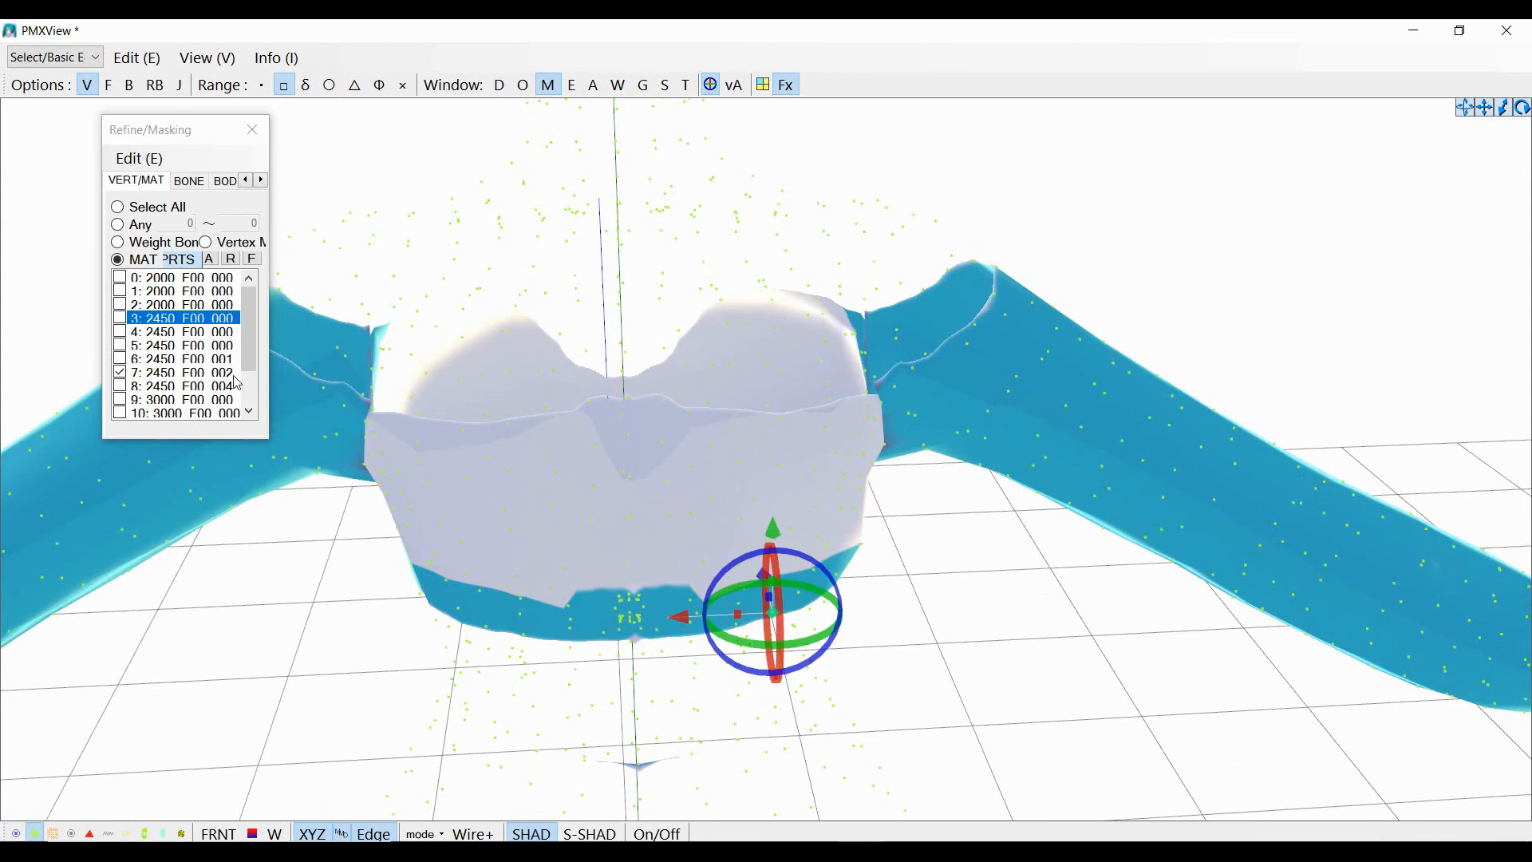
left_click(120, 319)
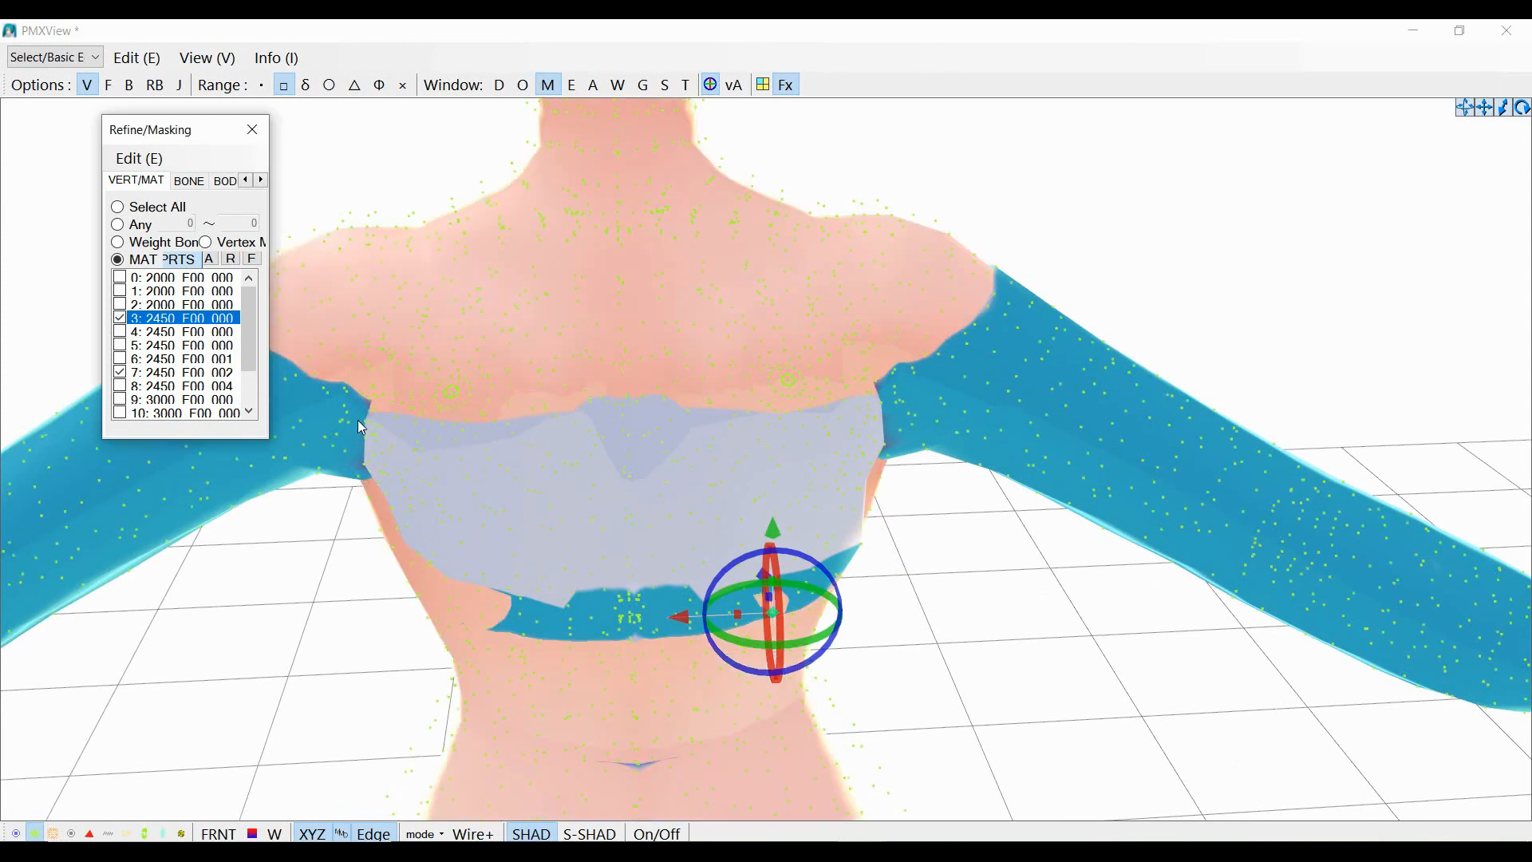
left_click(764, 579)
left_click_drag(760, 572, 785, 650)
key("ctrl+z")
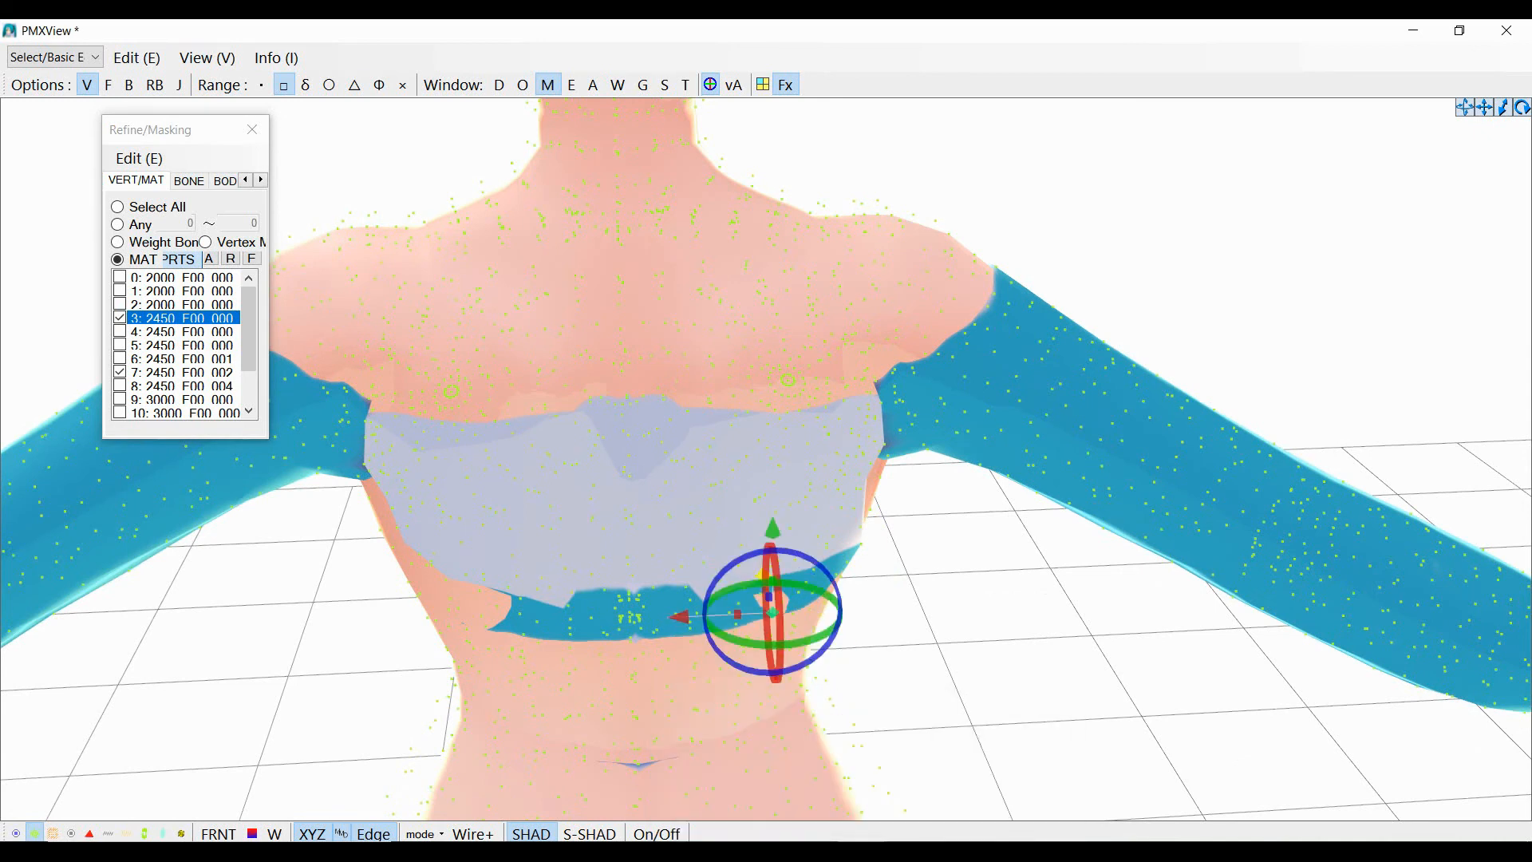
Try moving a vertex on the white panel's lower border away from the body along Z, viewing the back at an angle
left_click(122, 322)
left_click(955, 650)
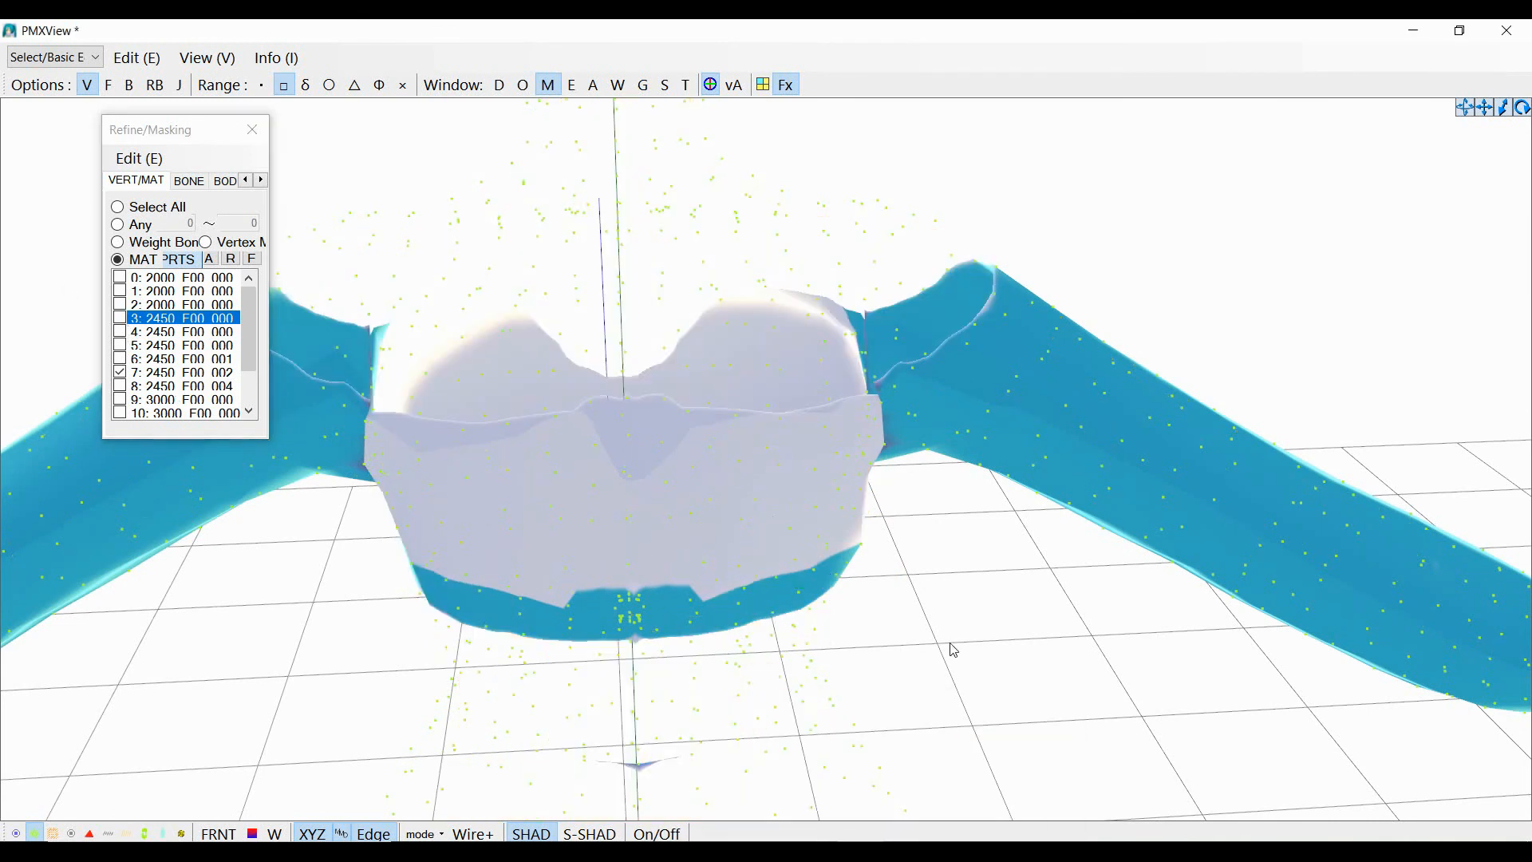
right_click_drag(750, 641, 764, 641)
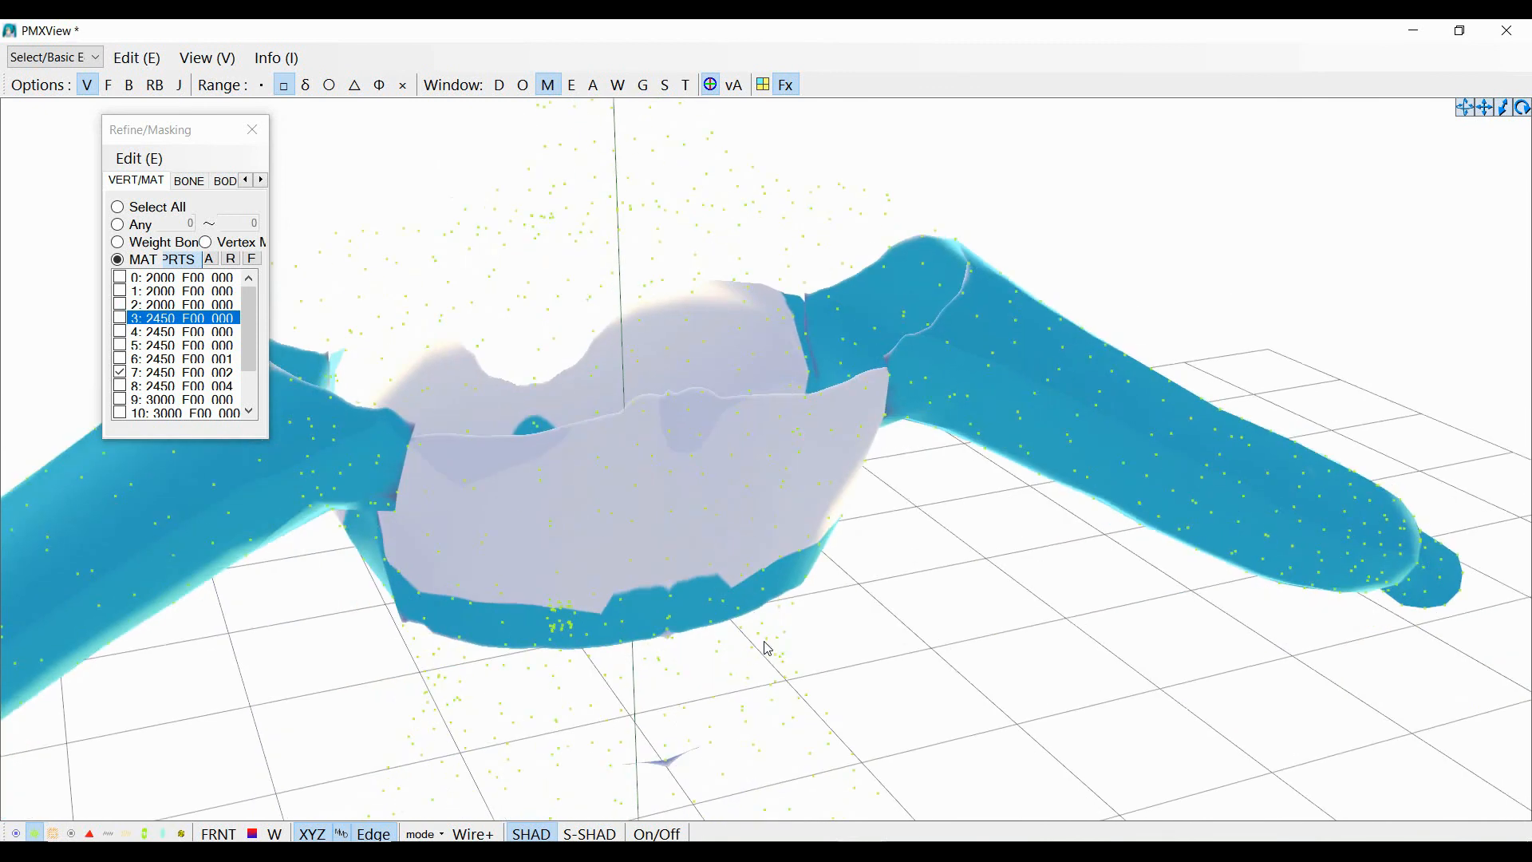
left_click(782, 563)
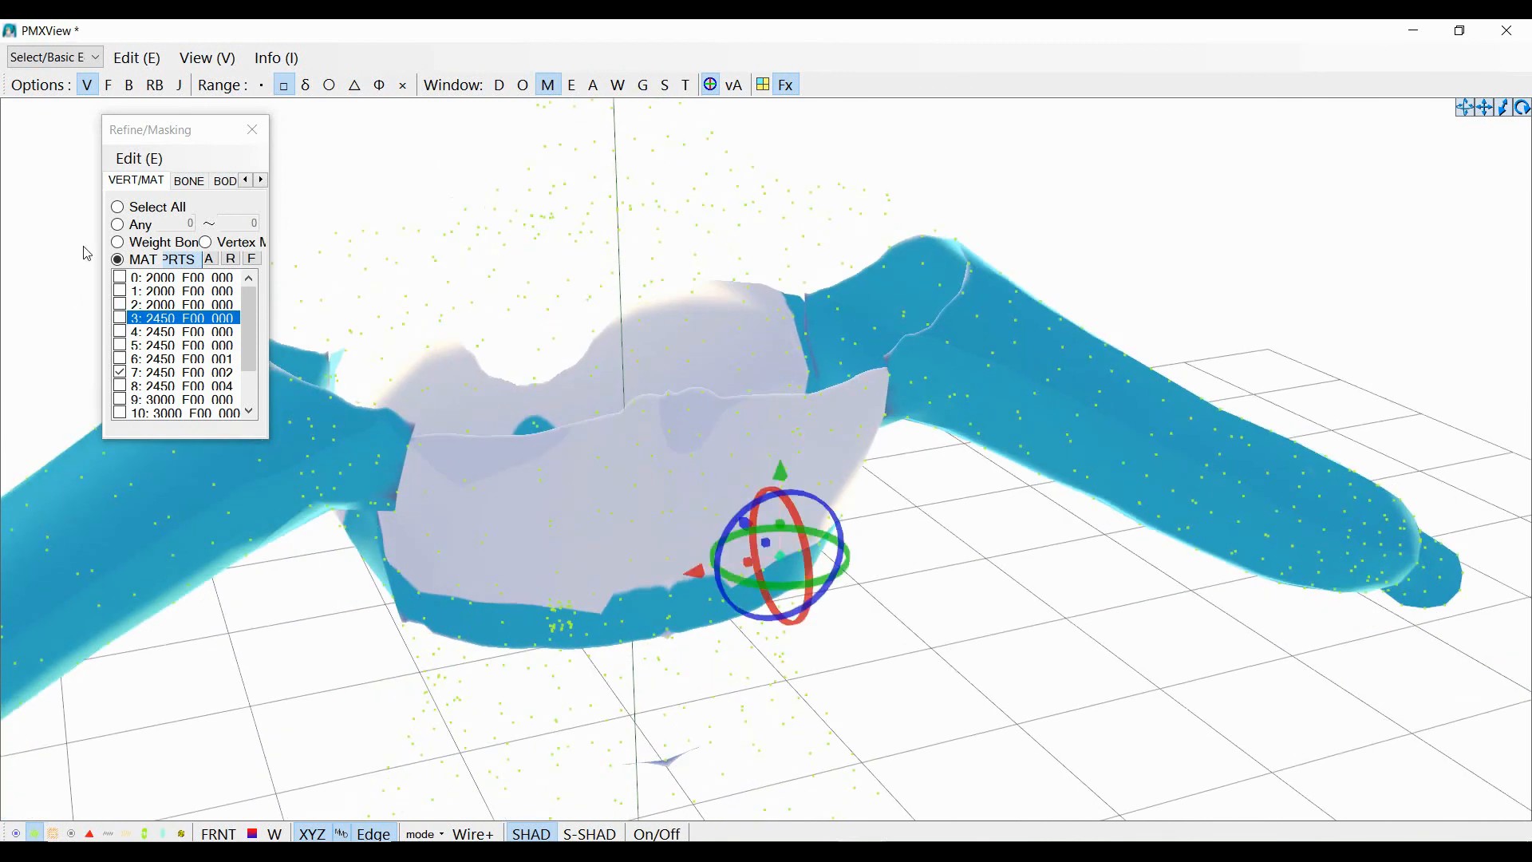
left_click(120, 319)
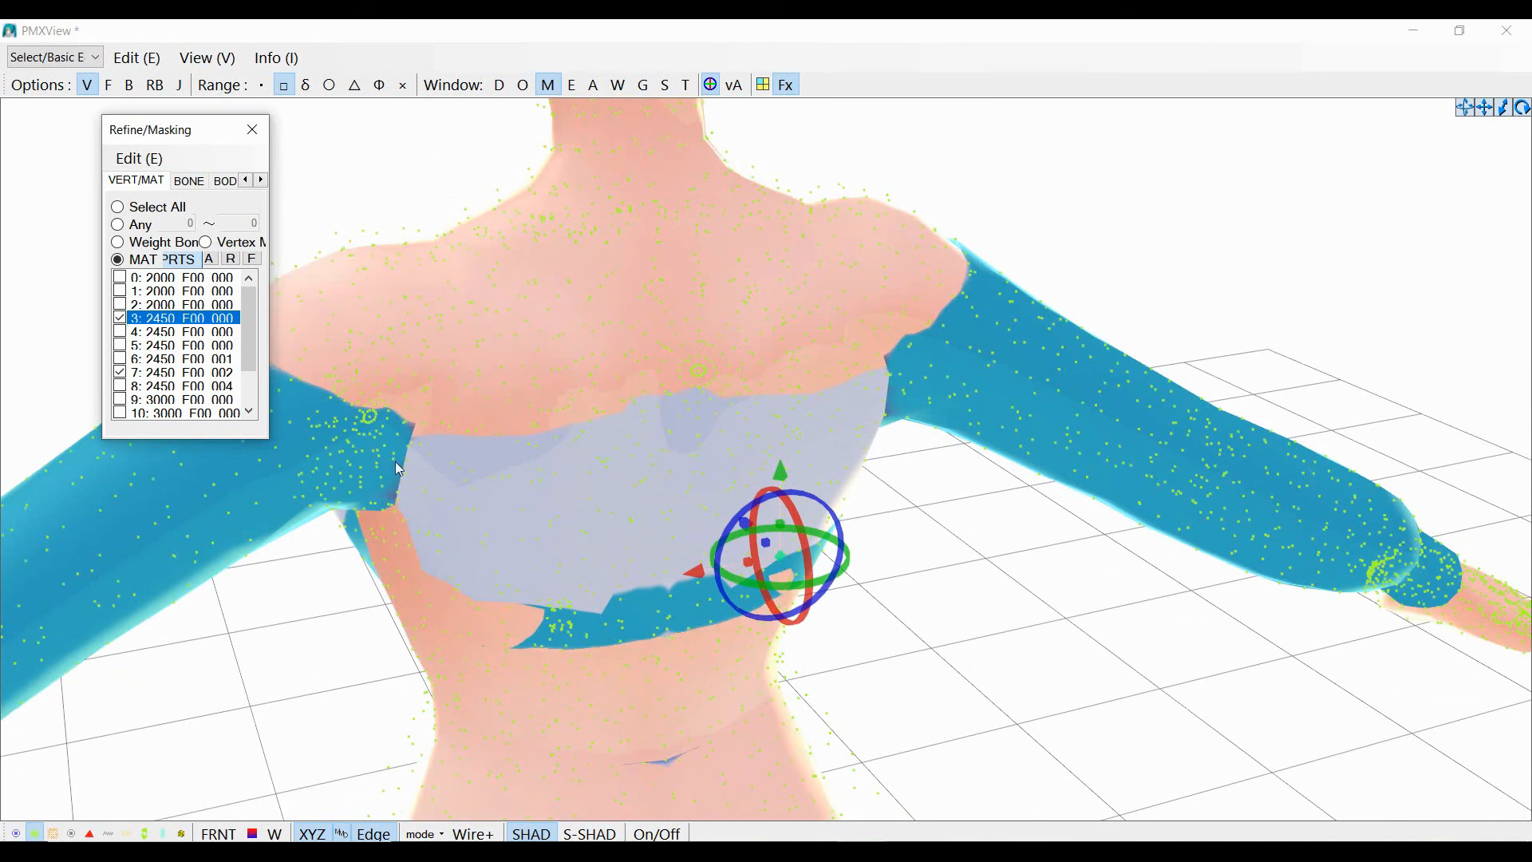
left_click(743, 523)
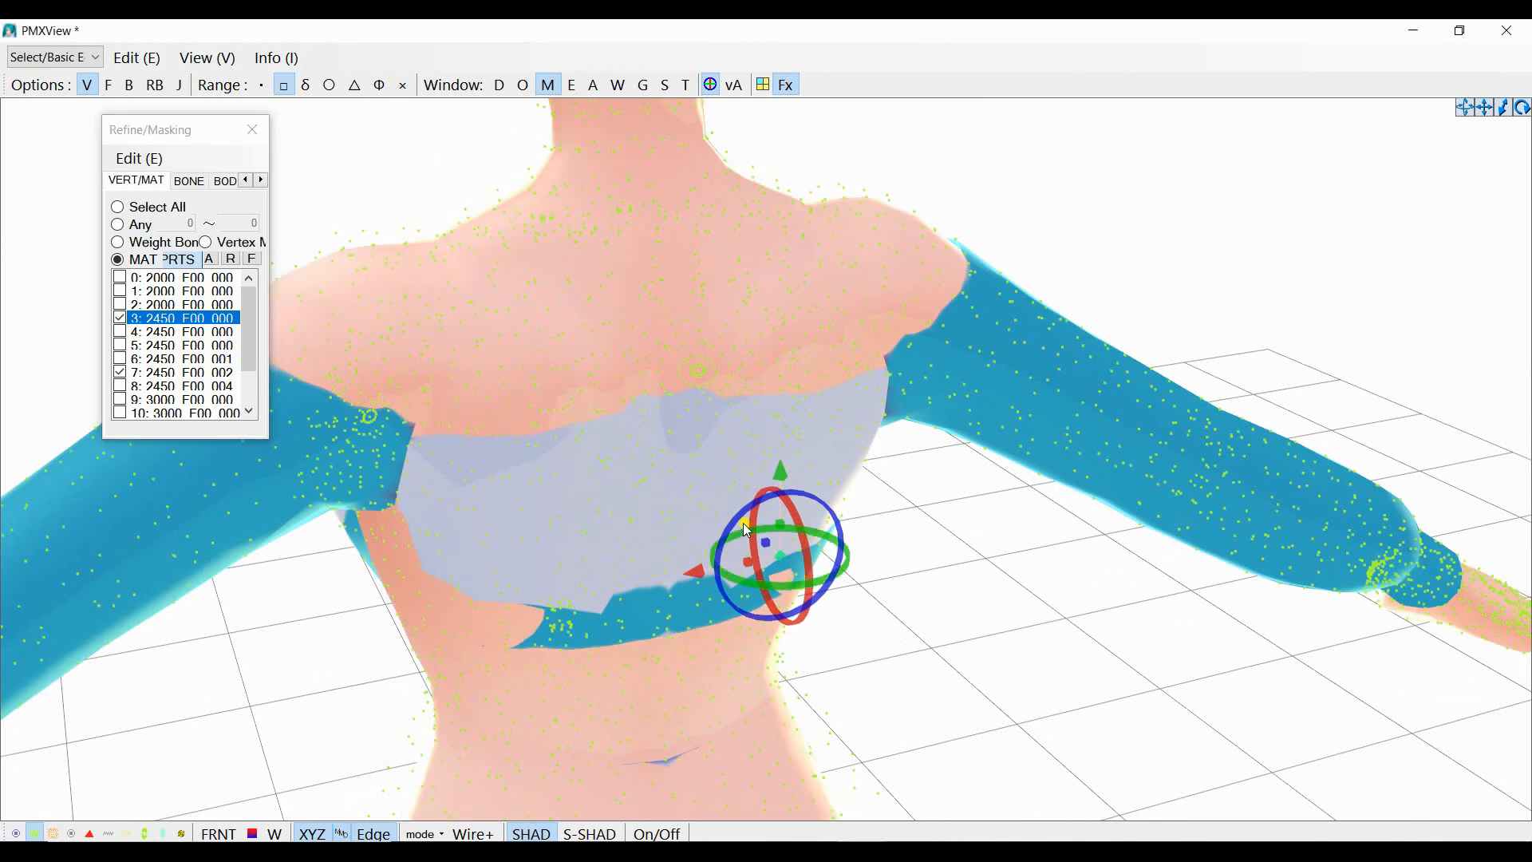
left_click_drag(753, 534, 320, 157)
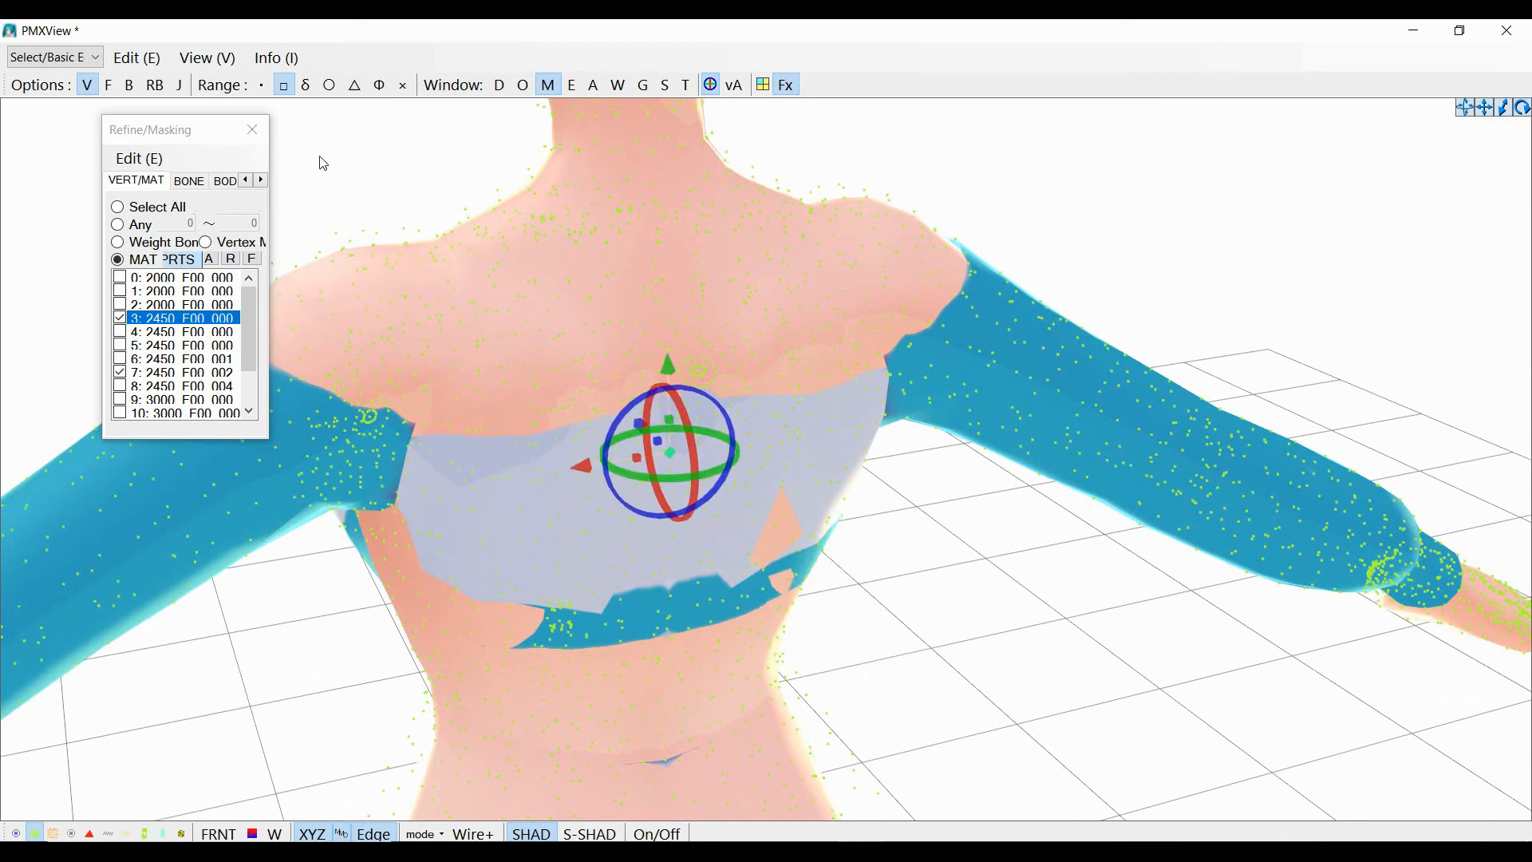
key("ctrl+z")
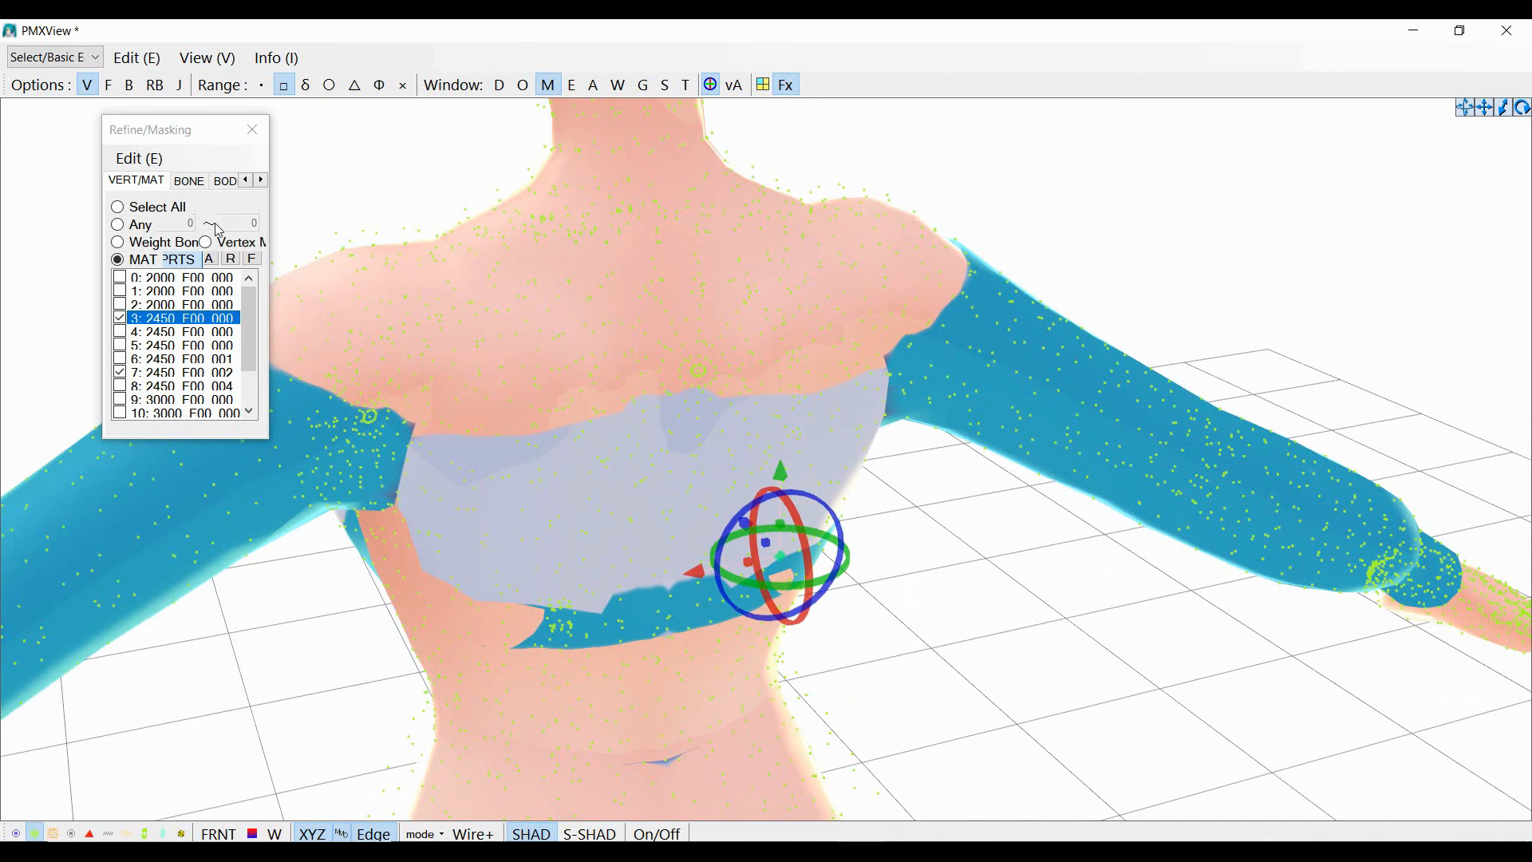
Try moving the vertex just below it on the blue band along Z with the body shown
left_click(120, 319)
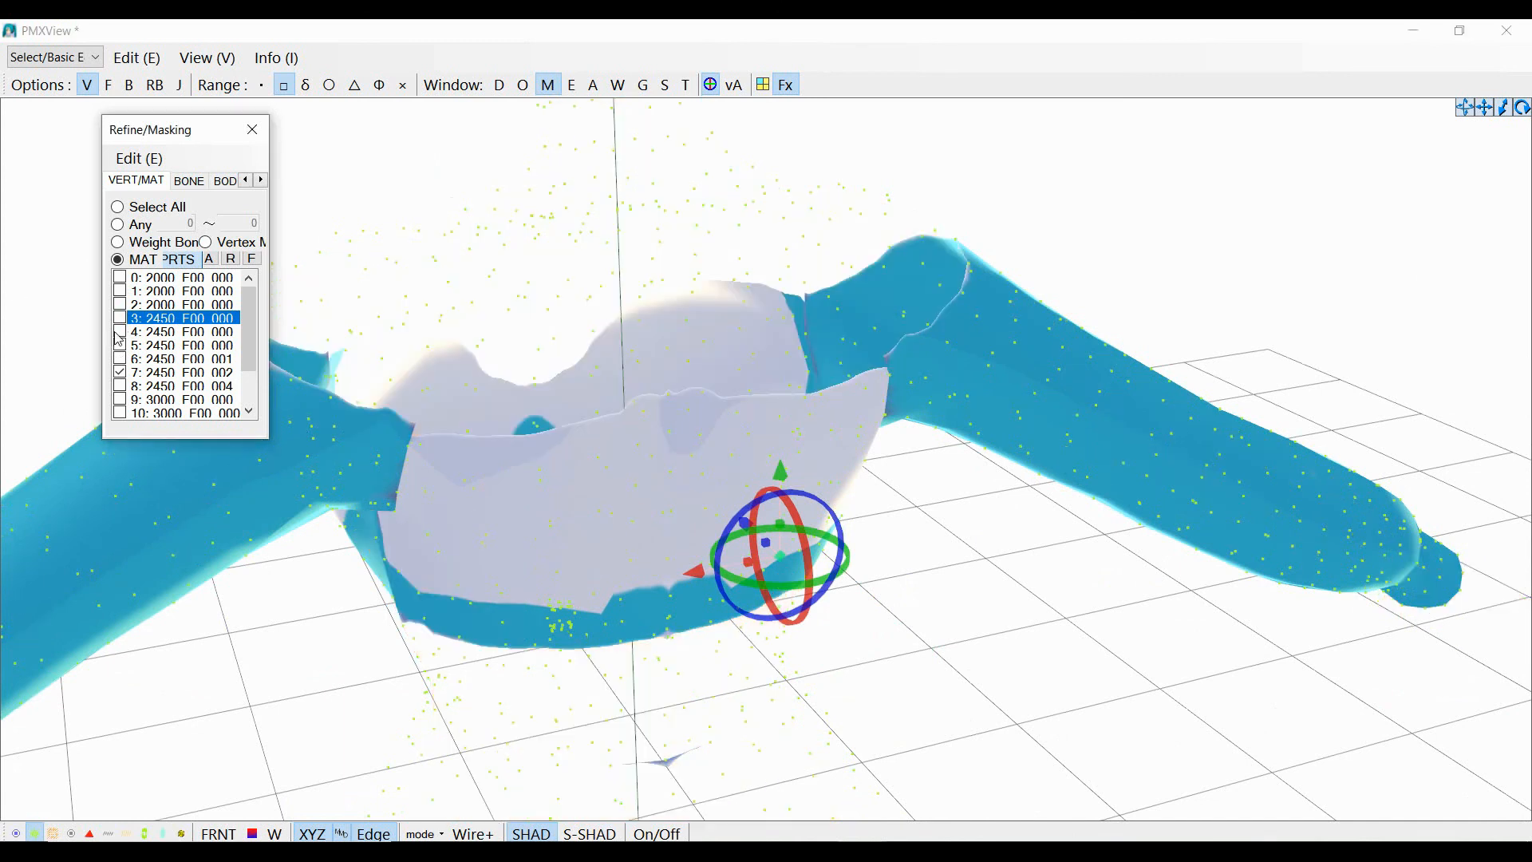
left_click(1037, 623)
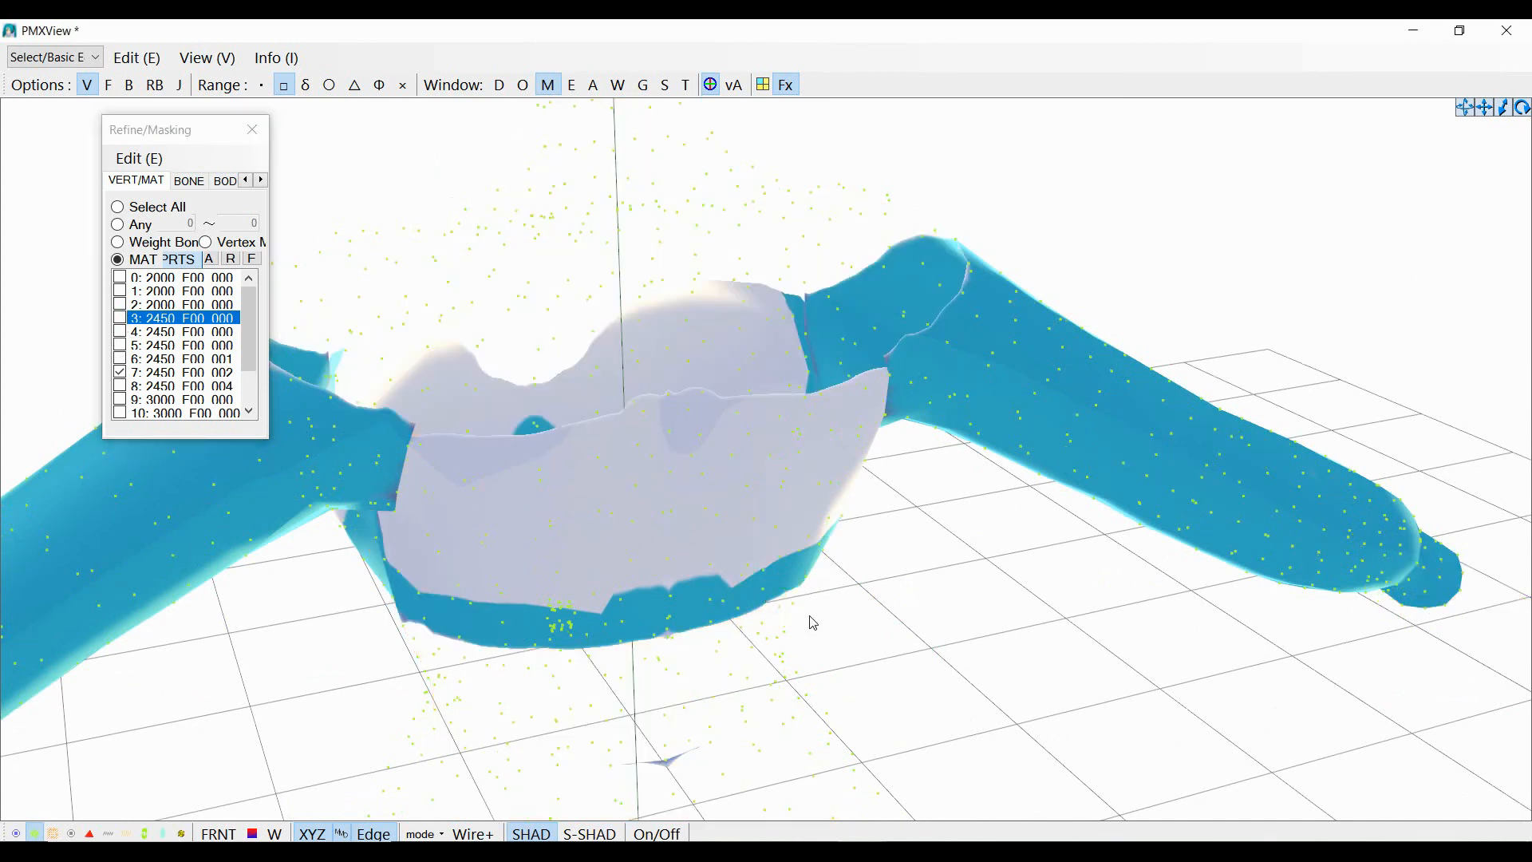
left_click(763, 588)
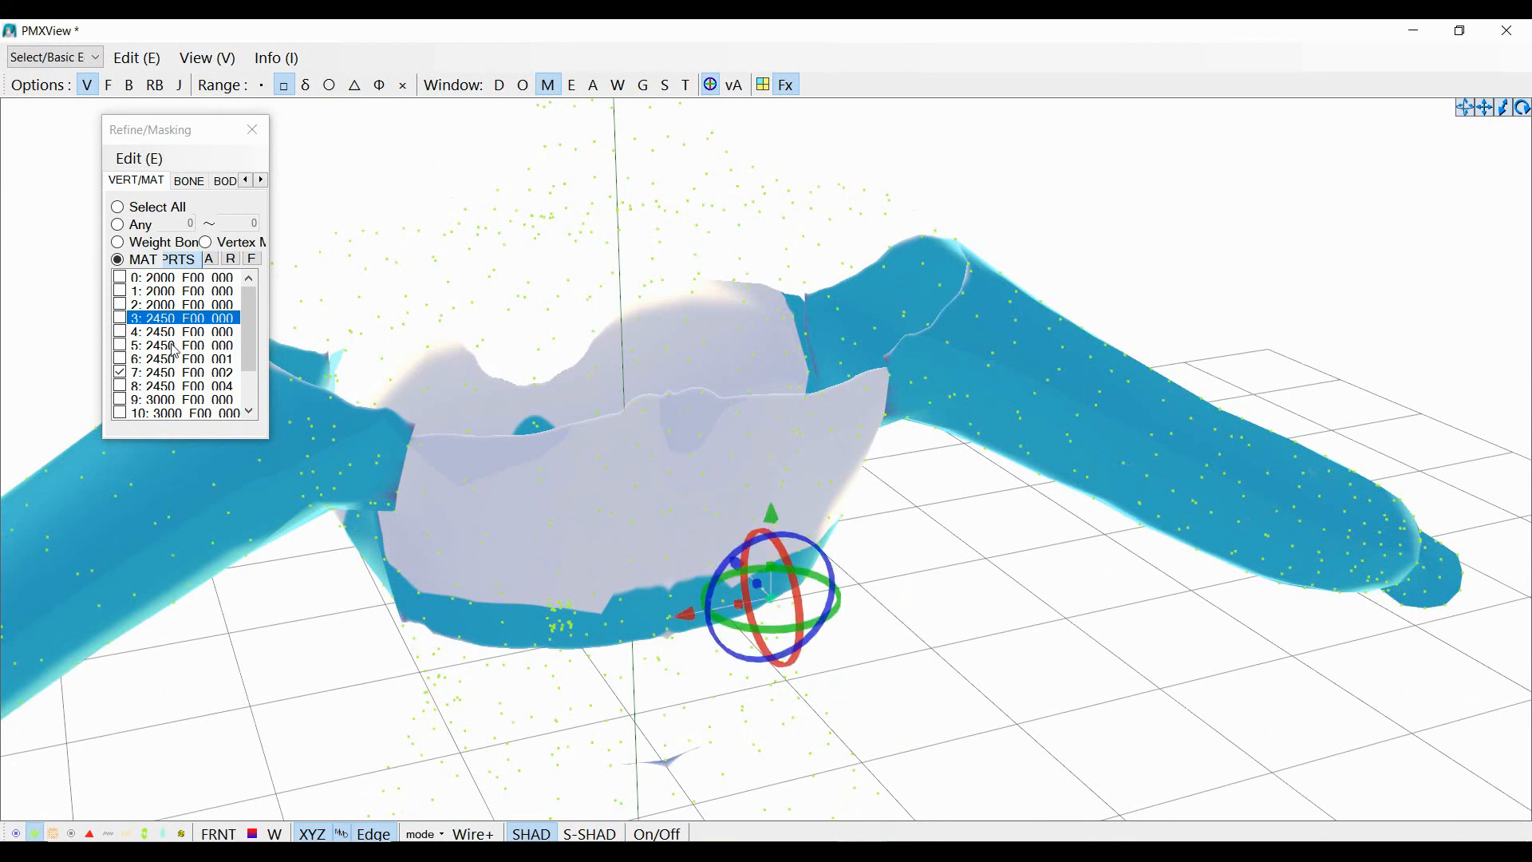
left_click(120, 318)
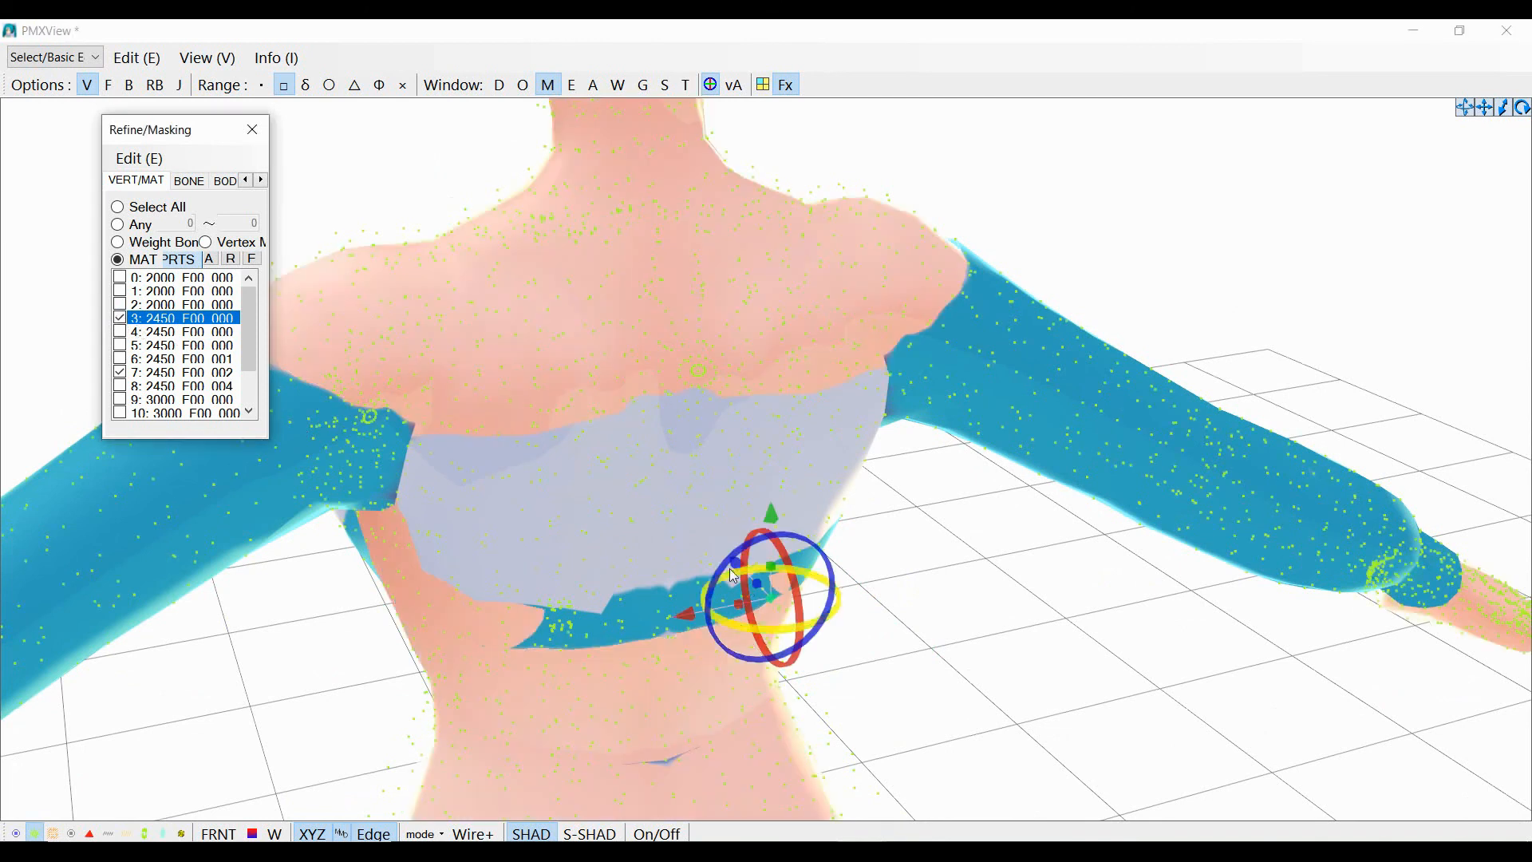
left_click_drag(737, 562, 1052, 836)
key("ctrl+z")
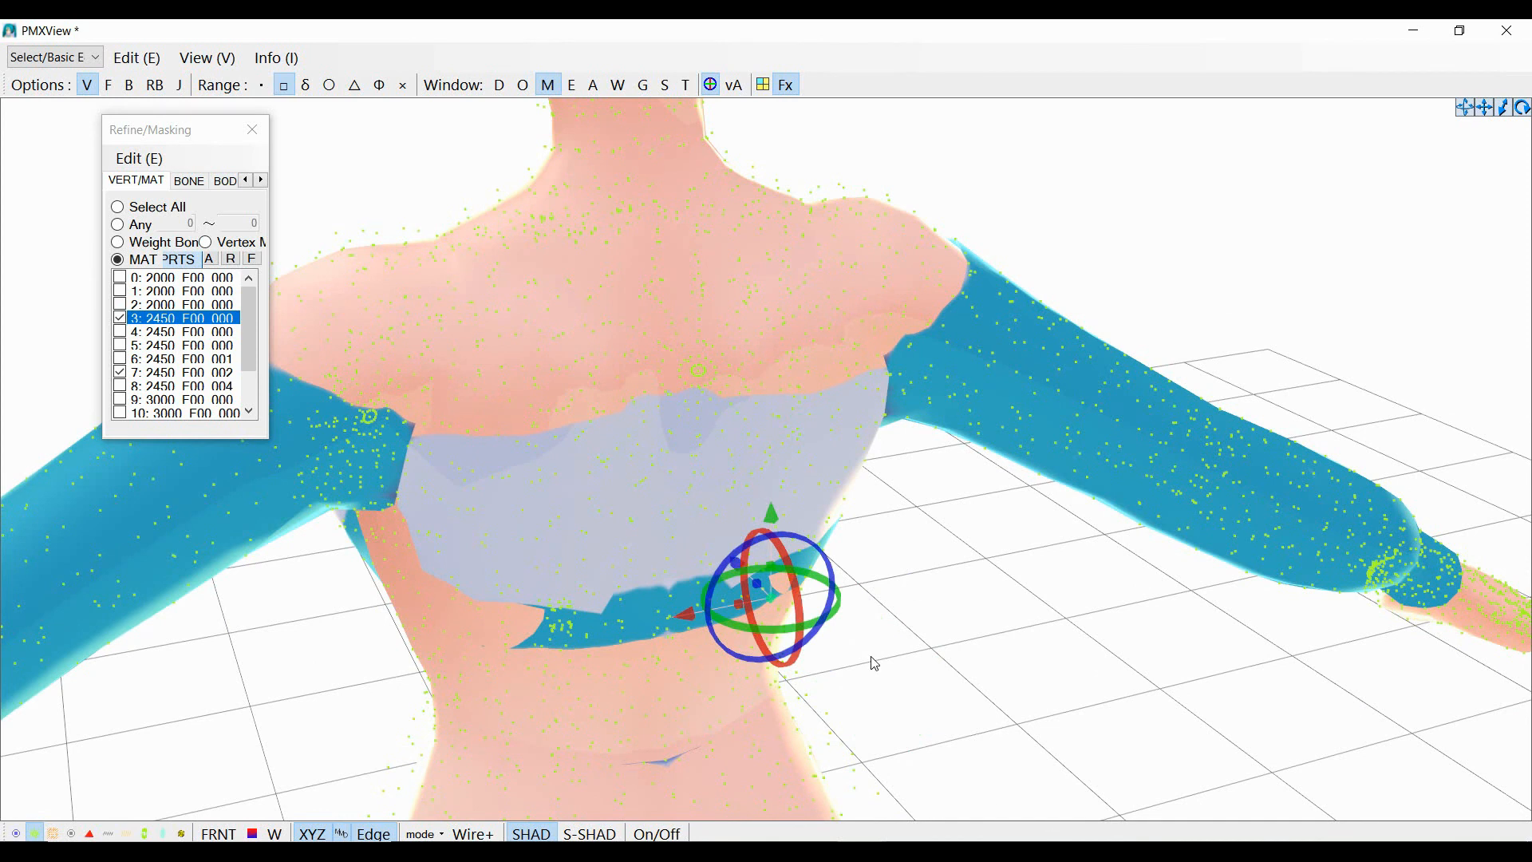
Isolate the top, select the vertices on the blue side band below the armpit and move them slightly outward along X with the body shown
left_click(121, 318)
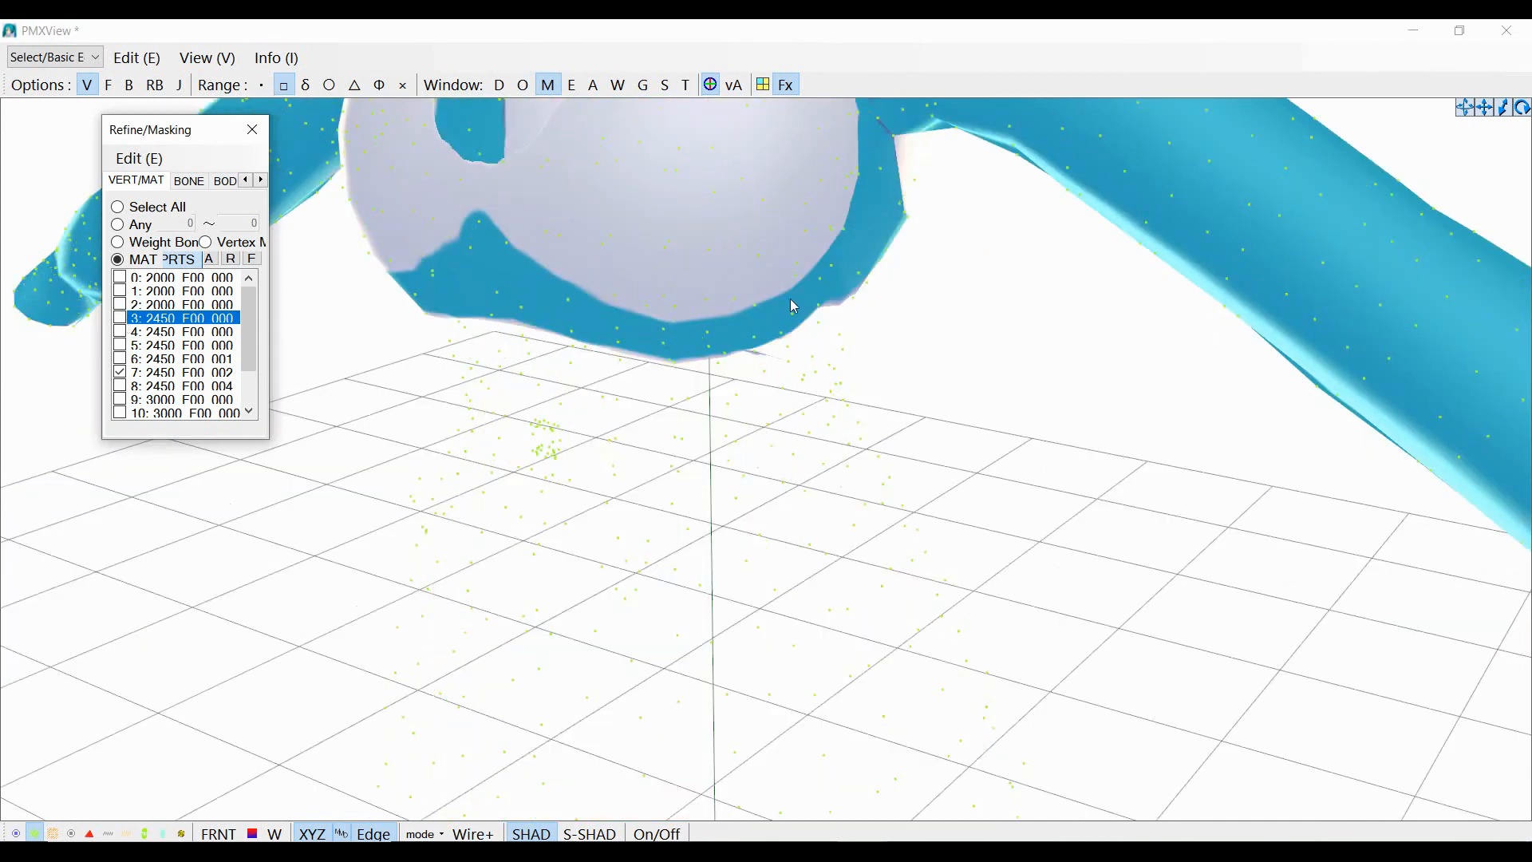
left_click_drag(919, 316, 864, 157)
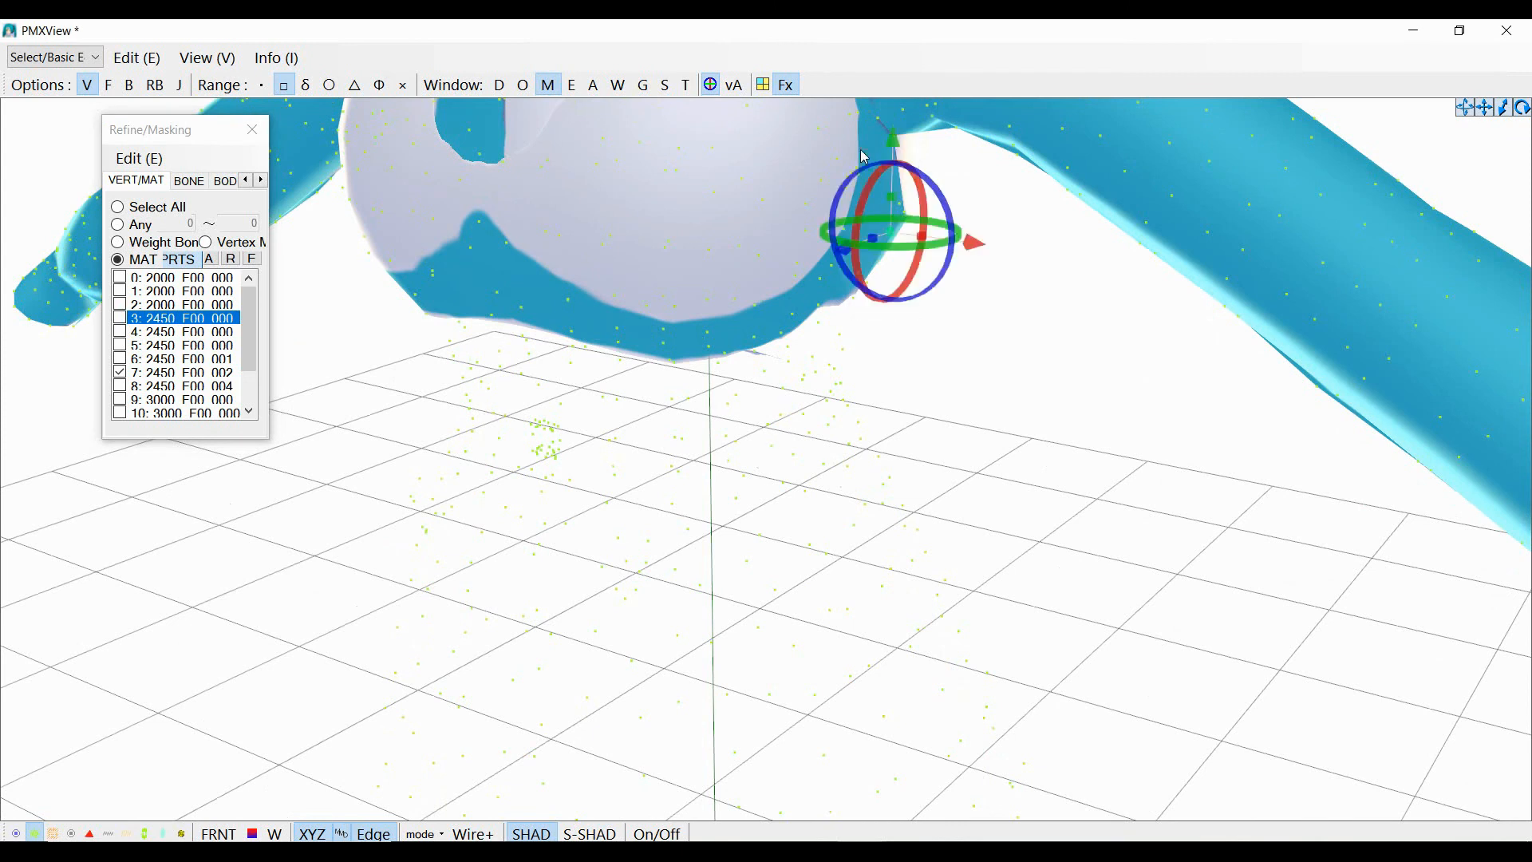
left_click(121, 318)
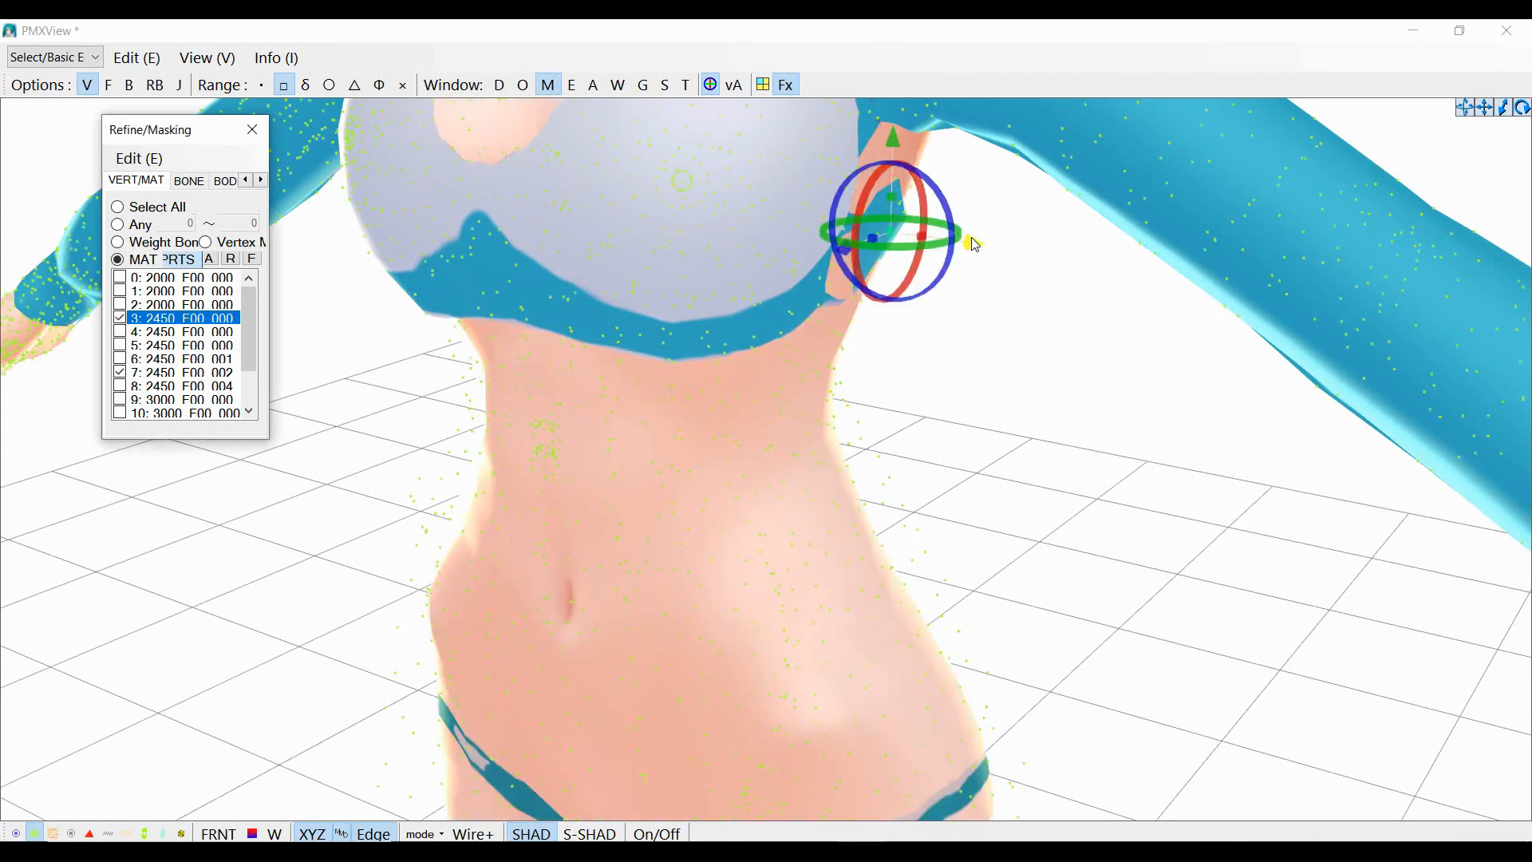
left_click_drag(975, 246, 982, 250)
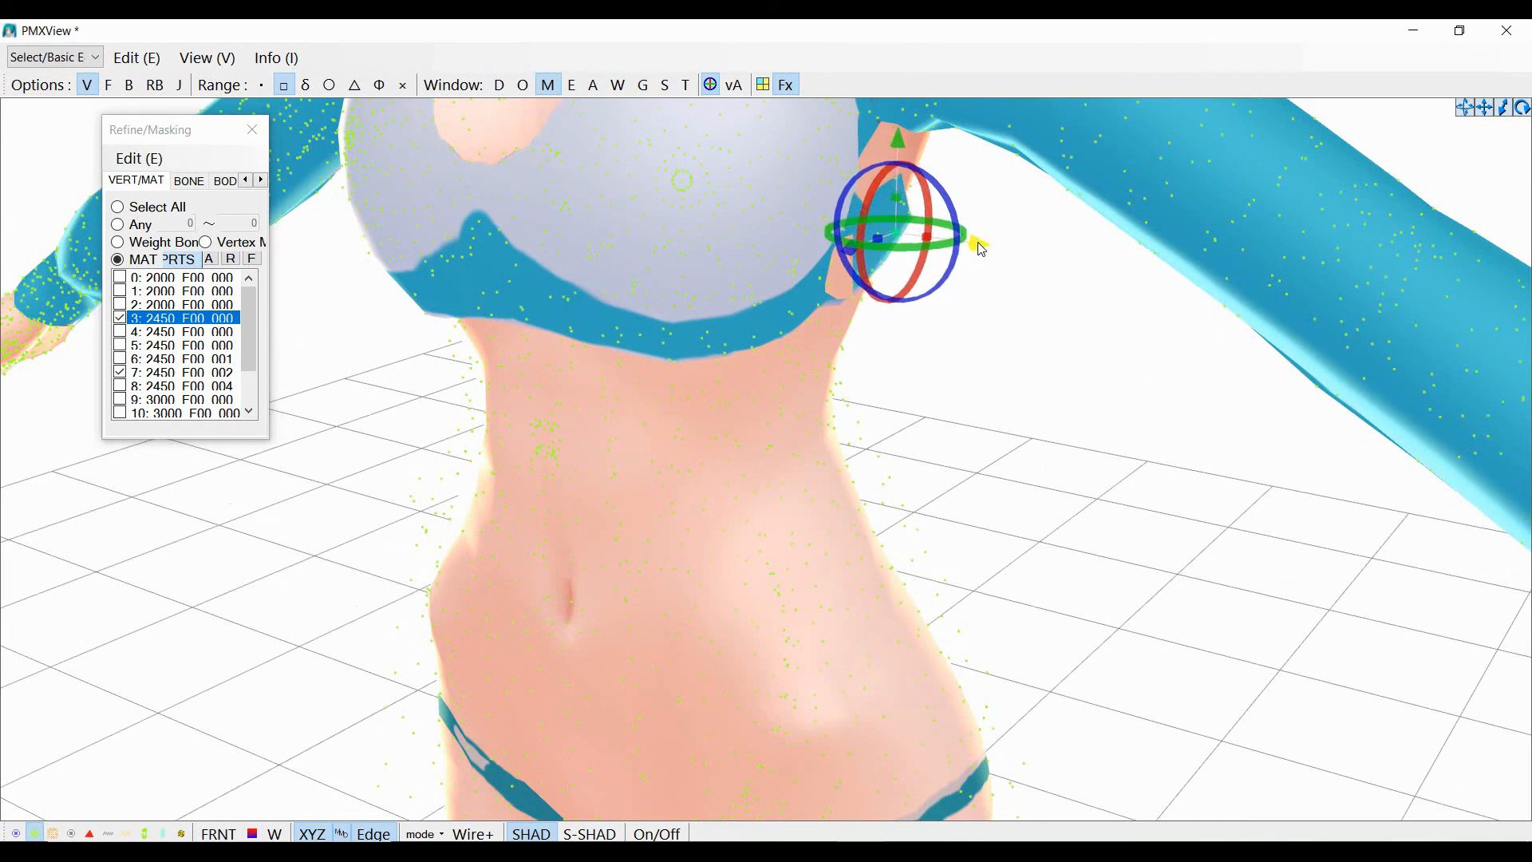
left_click(965, 312)
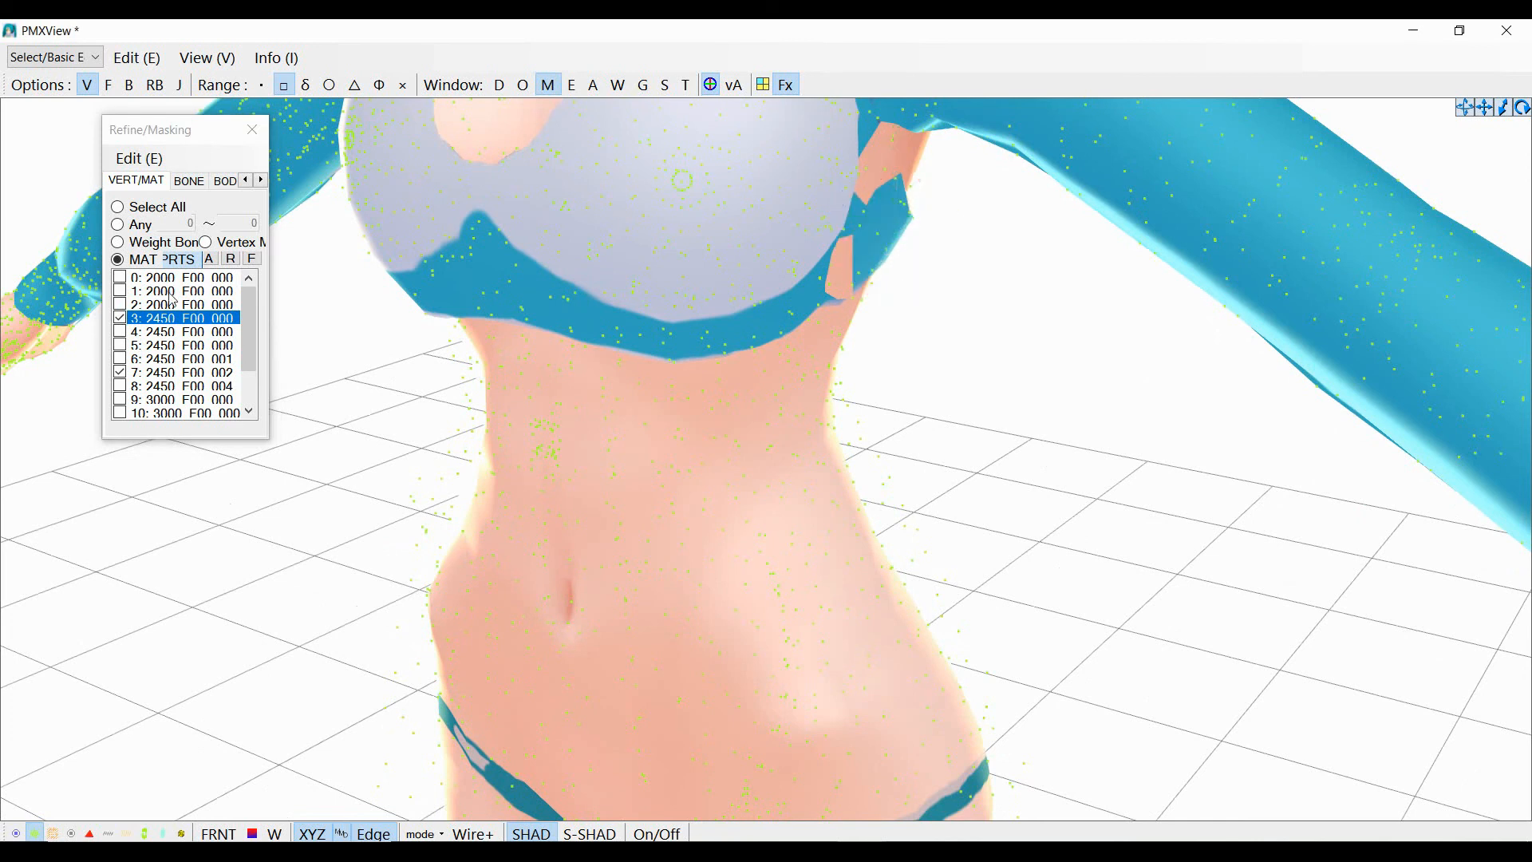
left_click(822, 281)
left_click_drag(902, 317, 1103, 389)
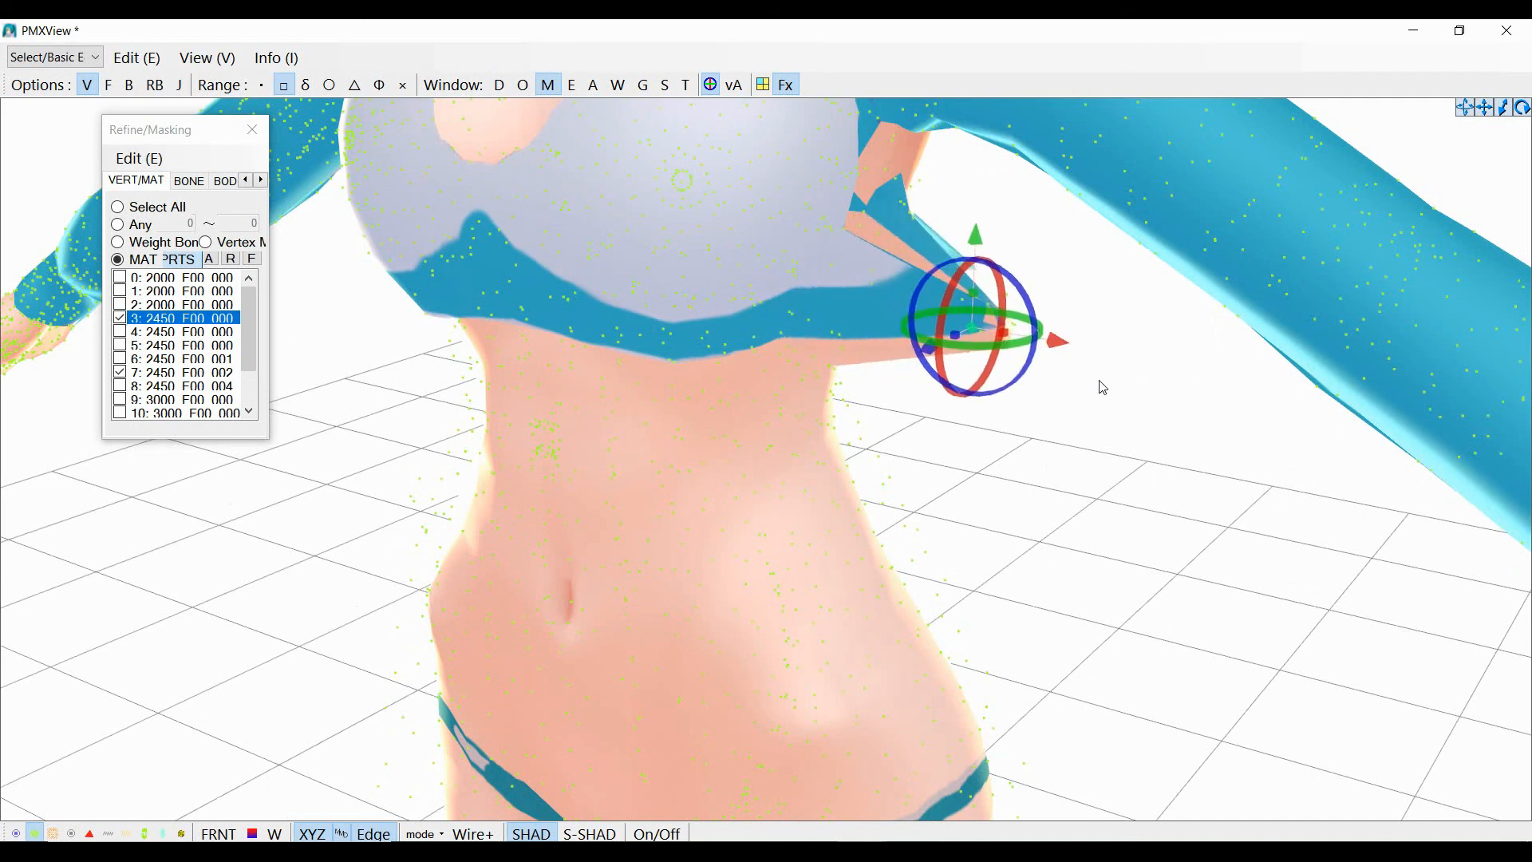
key("ctrl+z")
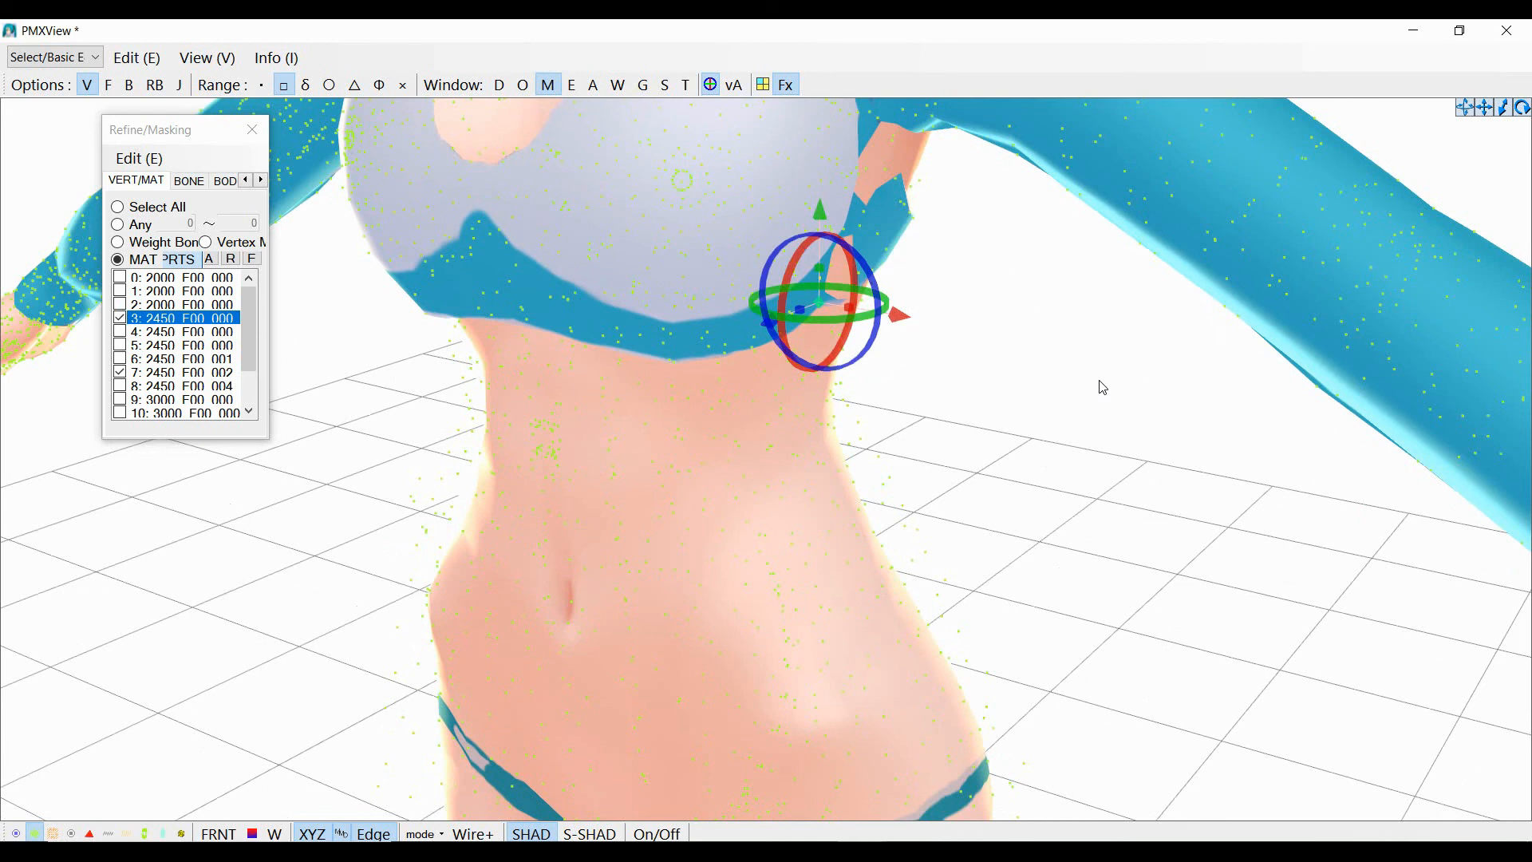
With the body hidden, select the vertices at the side band's lower corner, then show the body and move them slightly outward along X
left_click(120, 318)
left_click(882, 397)
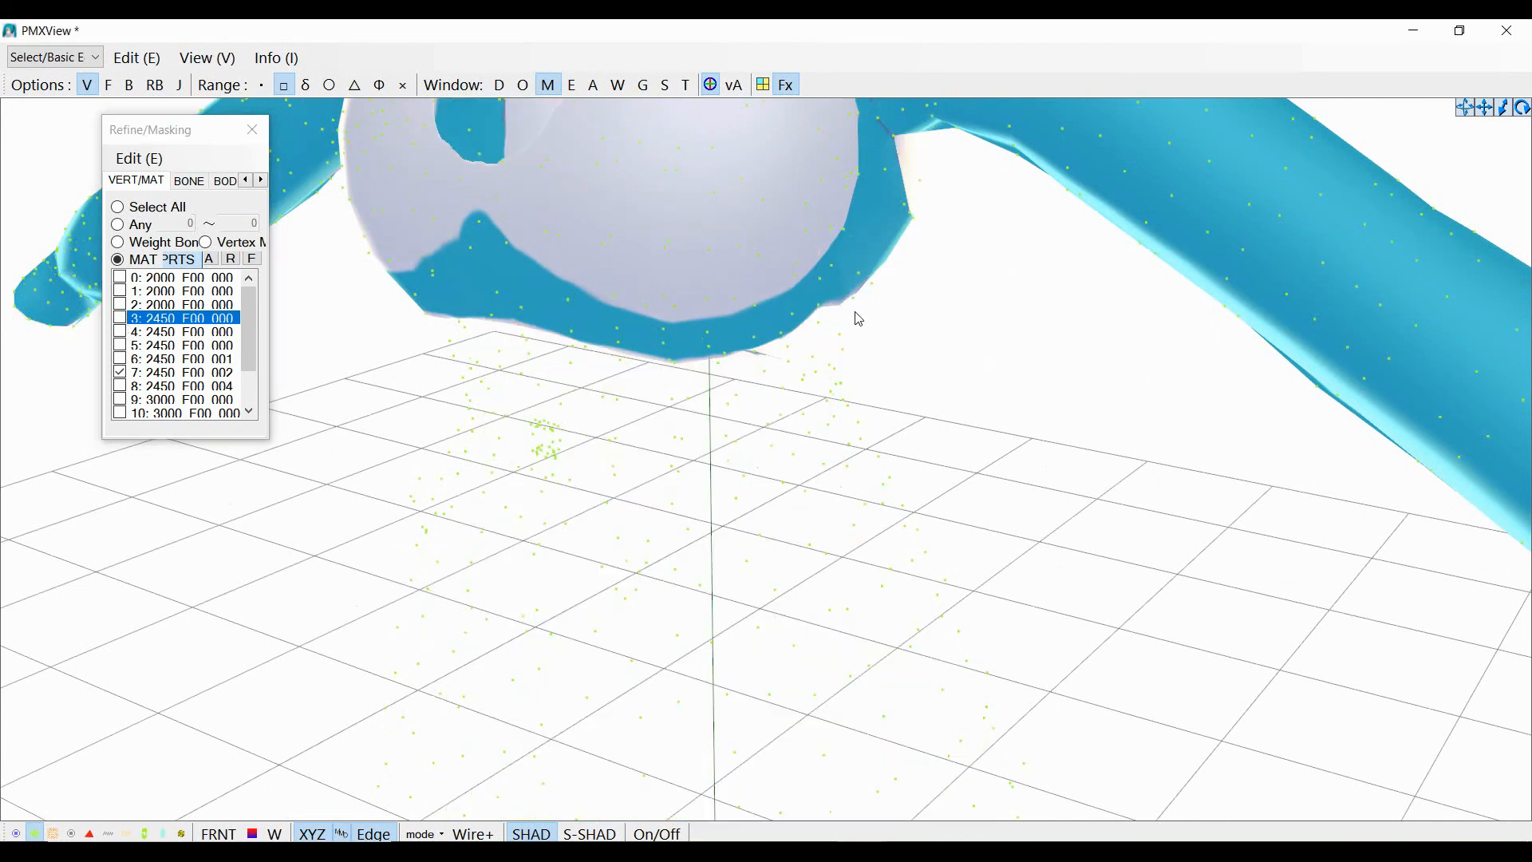
left_click_drag(860, 319, 817, 300)
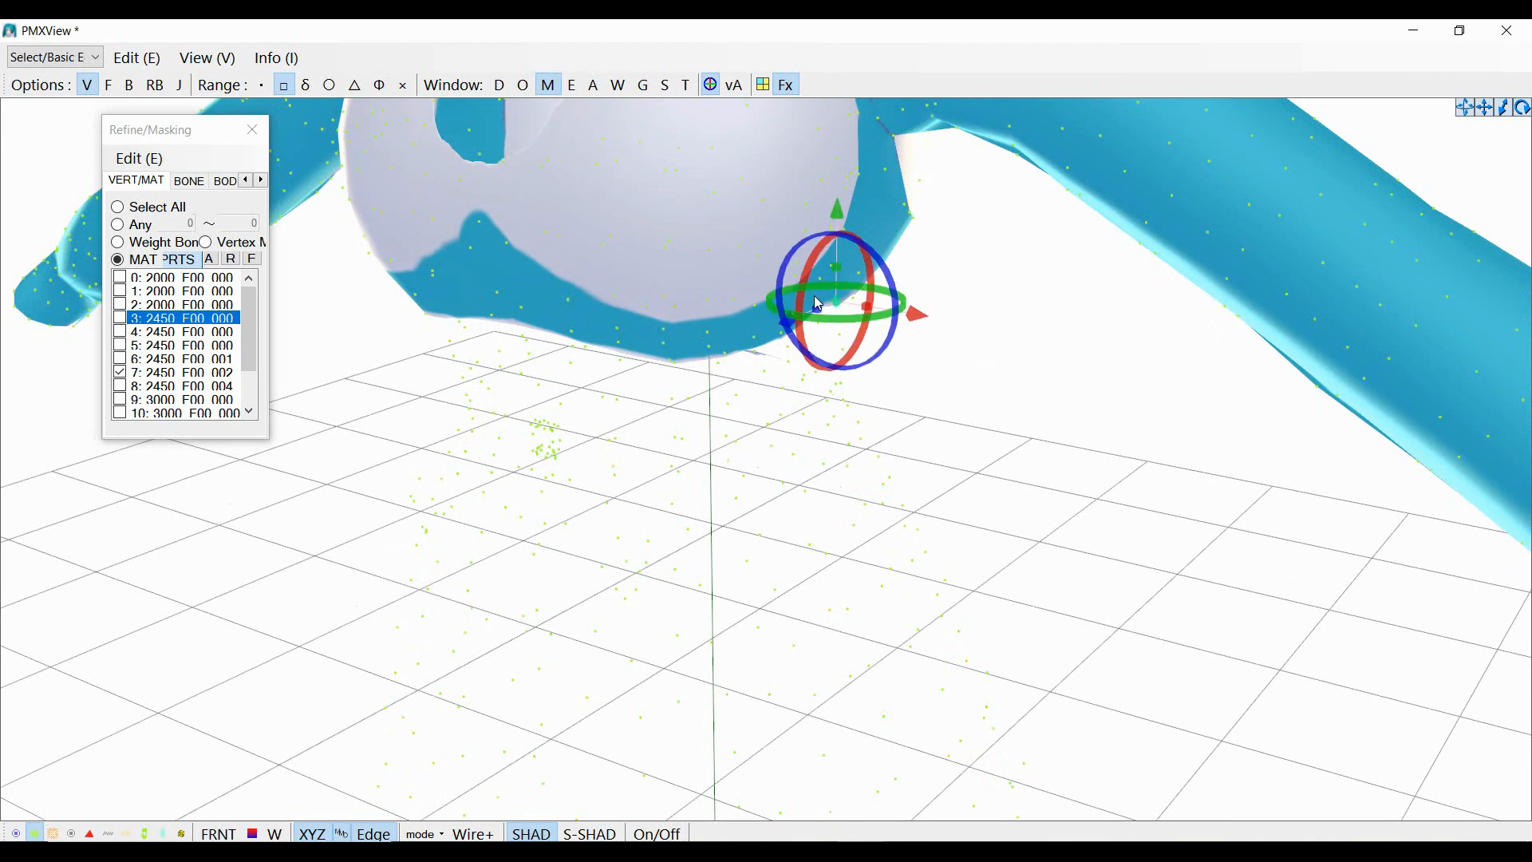
left_click(121, 320)
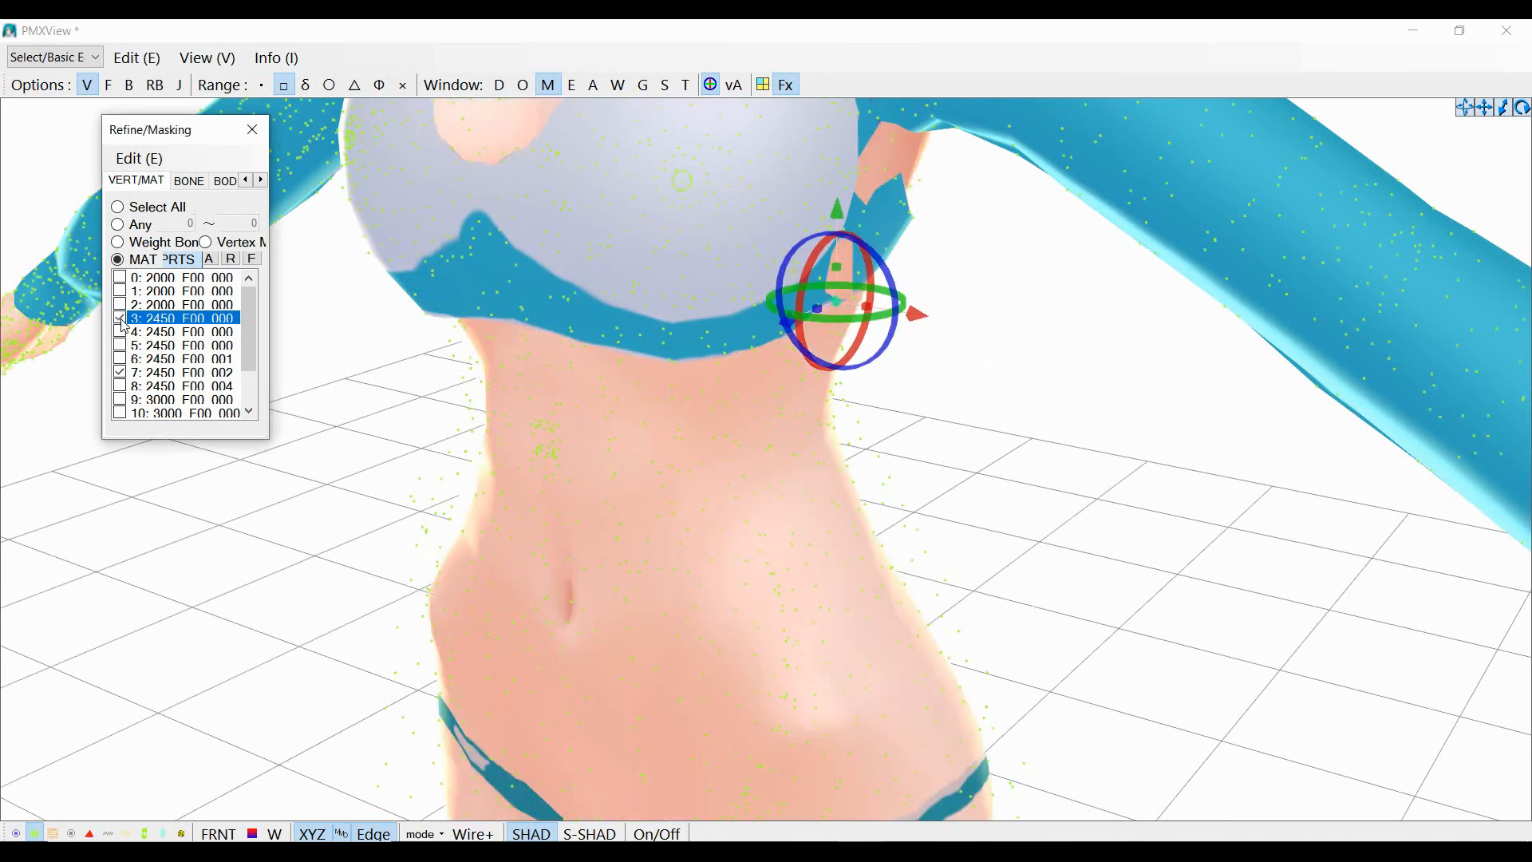
left_click_drag(915, 321, 923, 325)
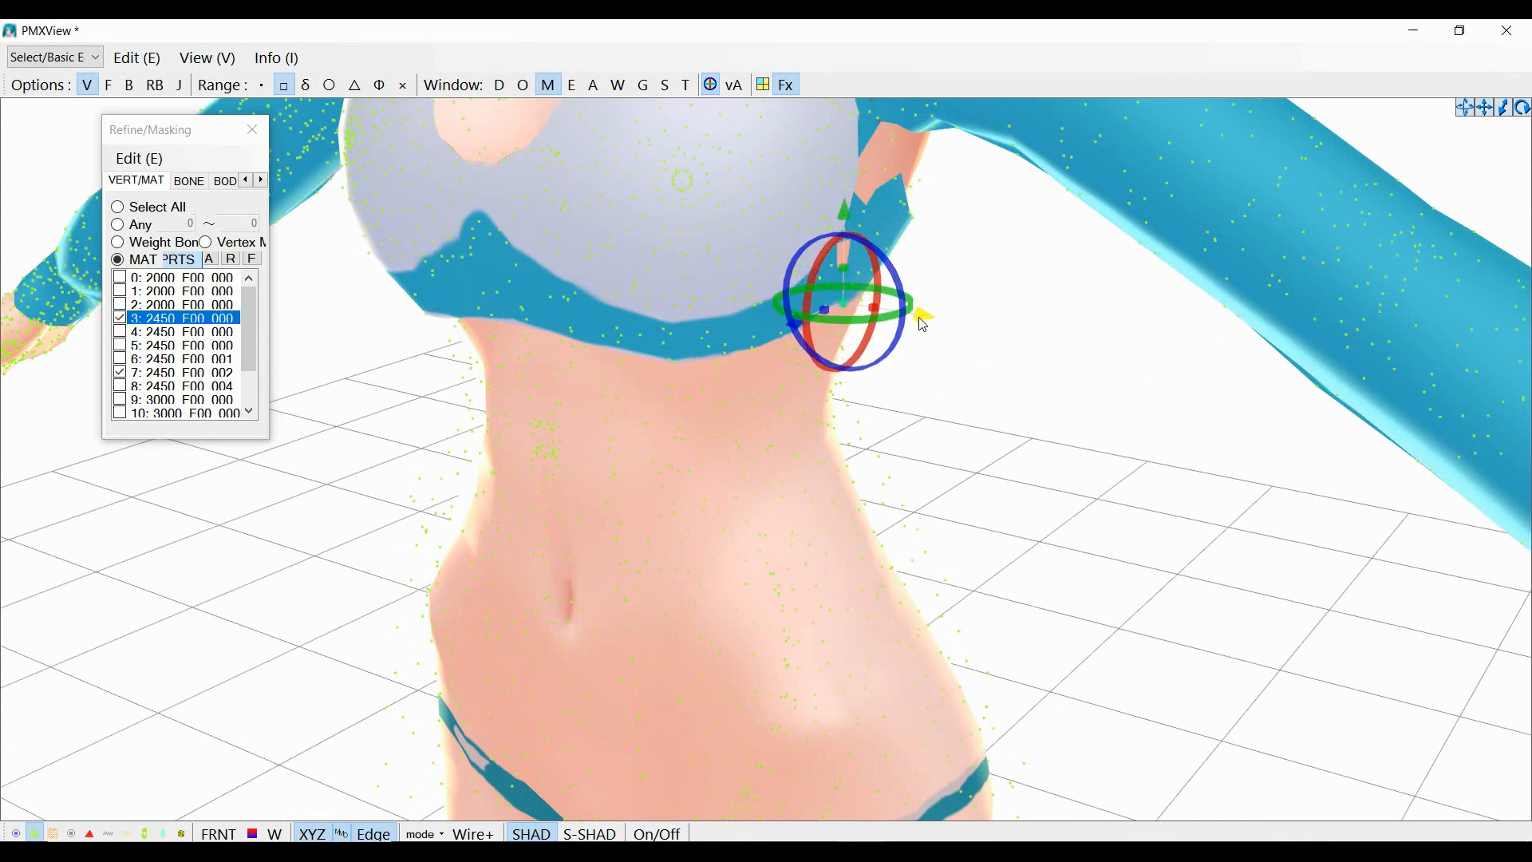
left_click(964, 377)
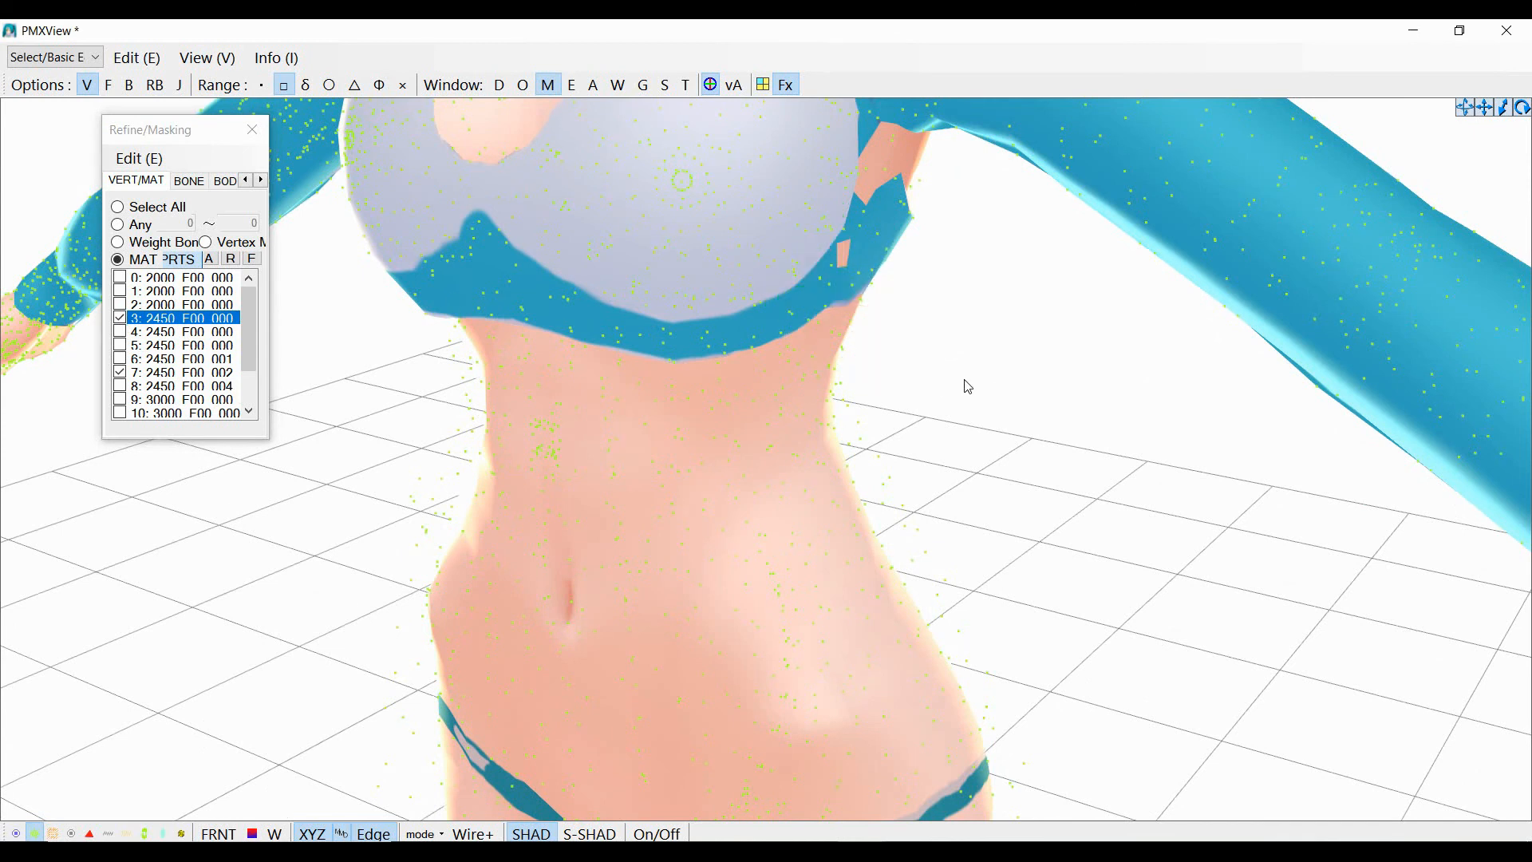
Hide body material 3 again so that only the top's vertices can be selected
left_click(134, 322)
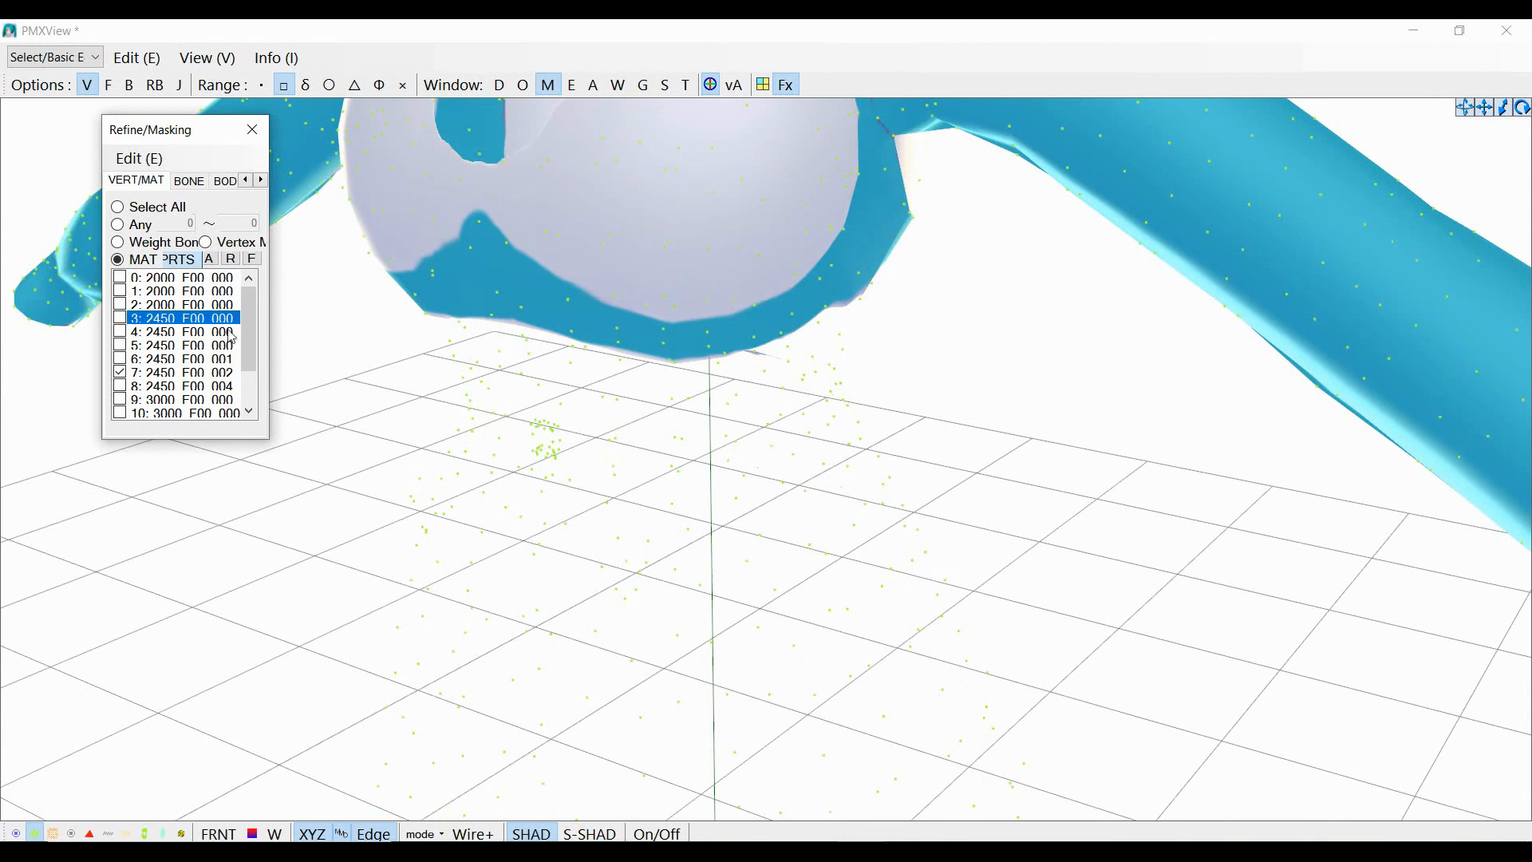